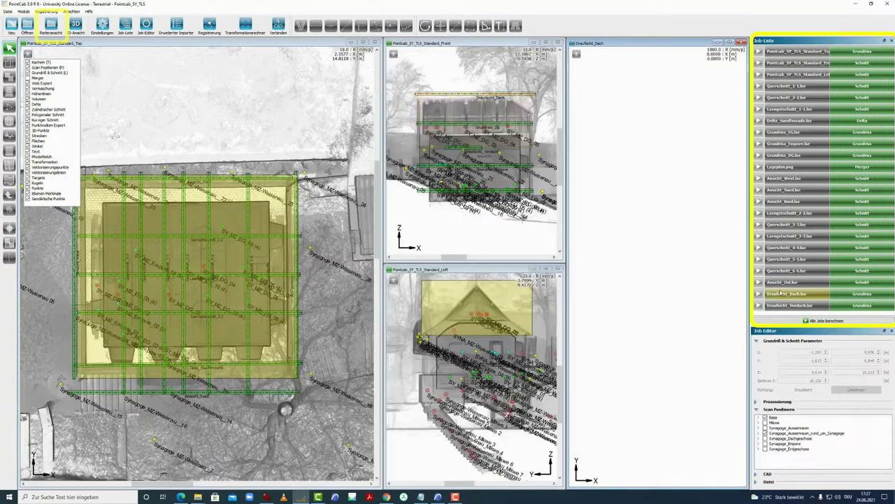
- Enlarge the Draufsicht_Dach view and inspect it along with the Draufsicht_Vordach and Delta_Suedfassade job results
left_click(729, 43)
scroll(378, 200, "up", 5)
scroll(378, 200, "up", 2)
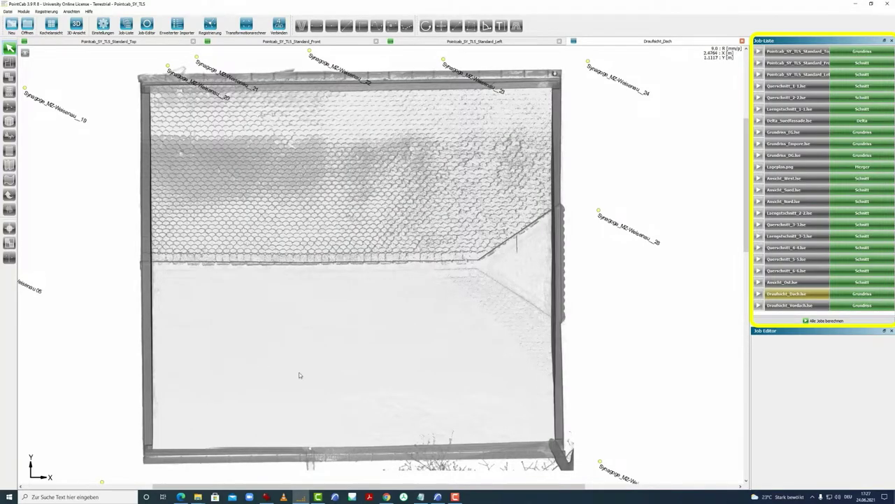
double_click(791, 305)
scroll(473, 224, "up", 6)
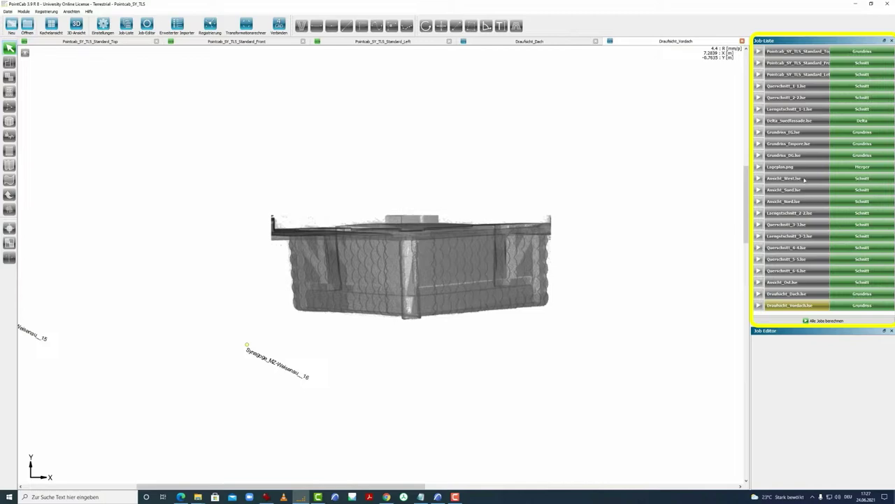
double_click(789, 120)
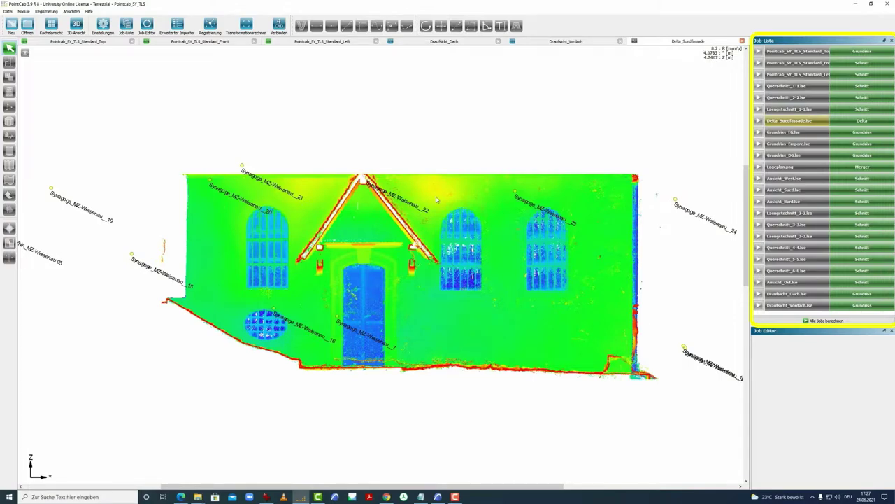
scroll(436, 199, "up", 2)
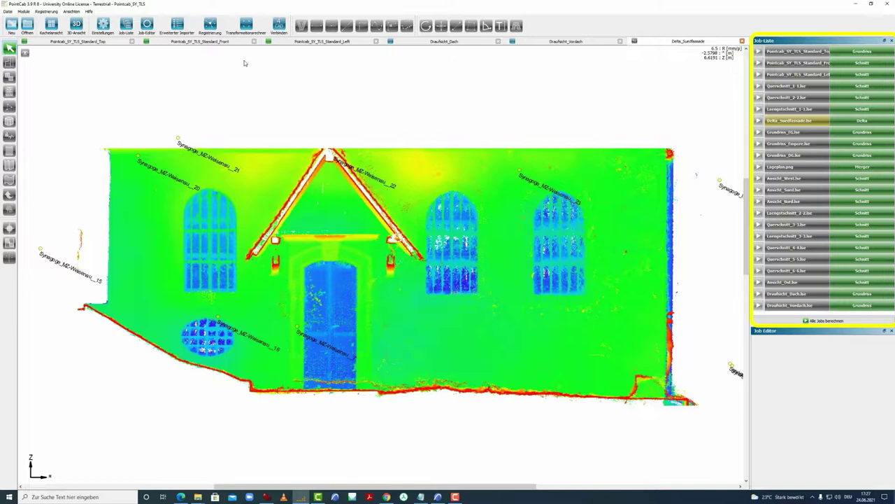
- Close the Delta_Suedfassade, Draufsicht_Vordach and Draufsicht_Dach views, keeping only the three standard views open
left_click(743, 41)
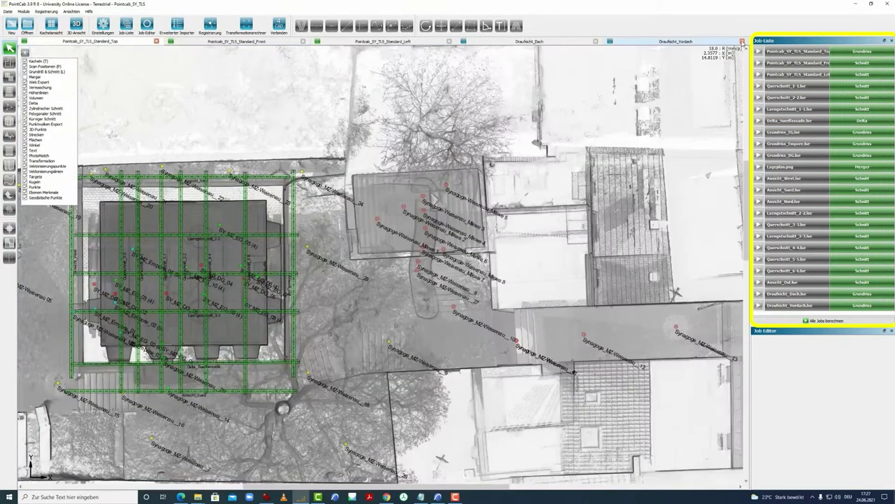
left_click(742, 41)
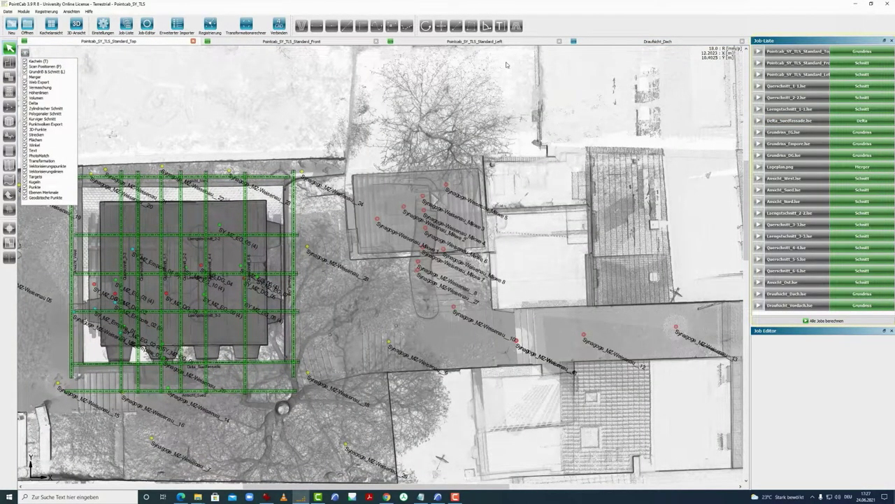
left_click(742, 42)
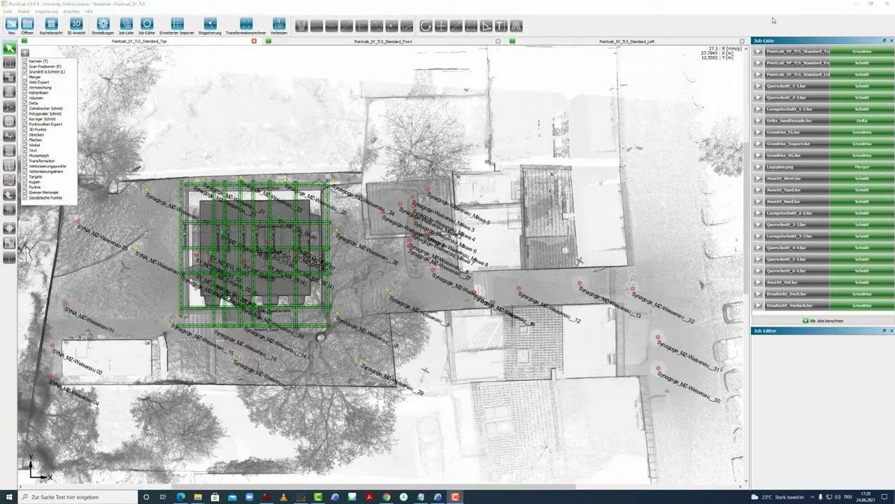
- Switch to File Explorer and open the Orthophotos folder within Pointcab_SY_TLS_Results of the project folder ending in "G-S-A-Delta-Lage kontrolliert"
left_click(857, 5)
left_click(733, 134)
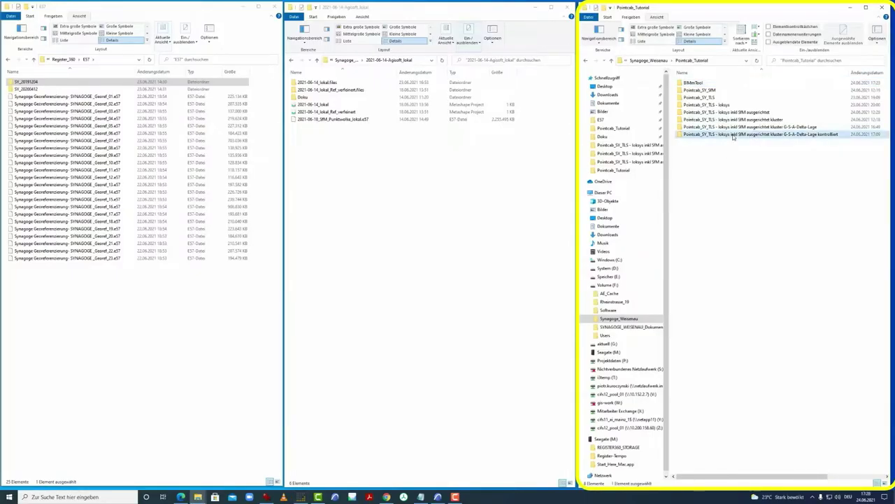
double_click(733, 135)
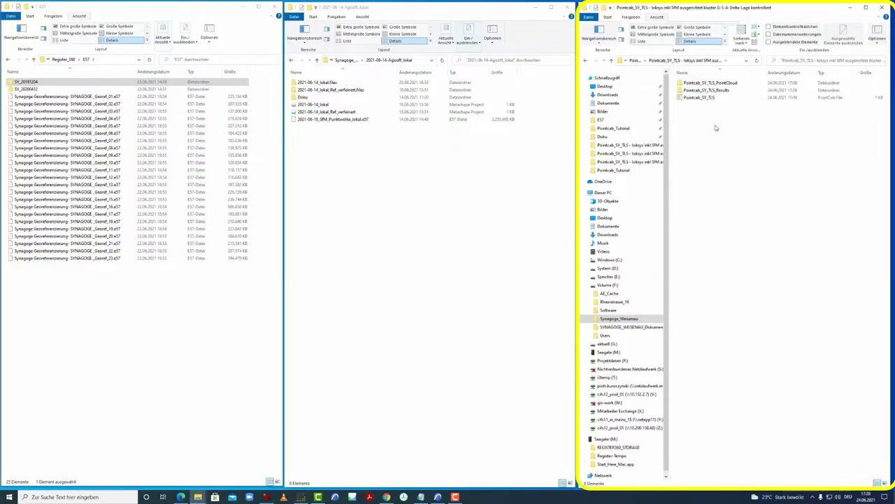
double_click(685, 91)
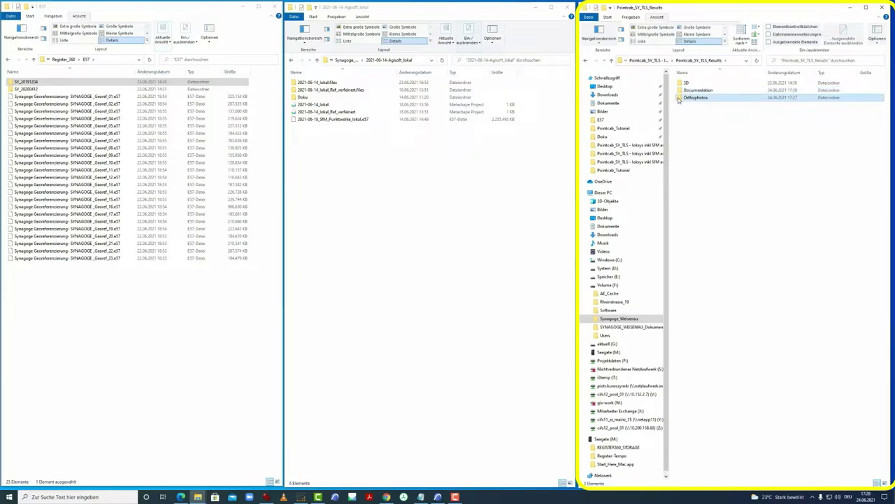
double_click(680, 98)
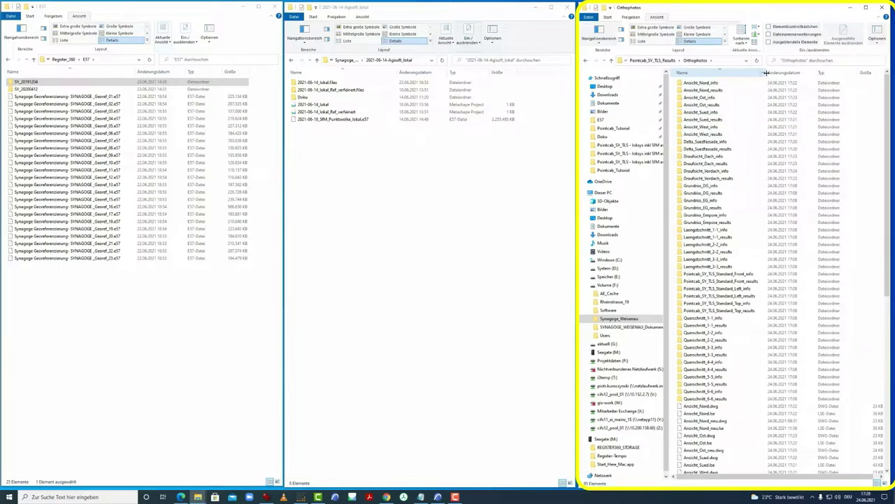
left_click_drag(767, 73, 774, 73)
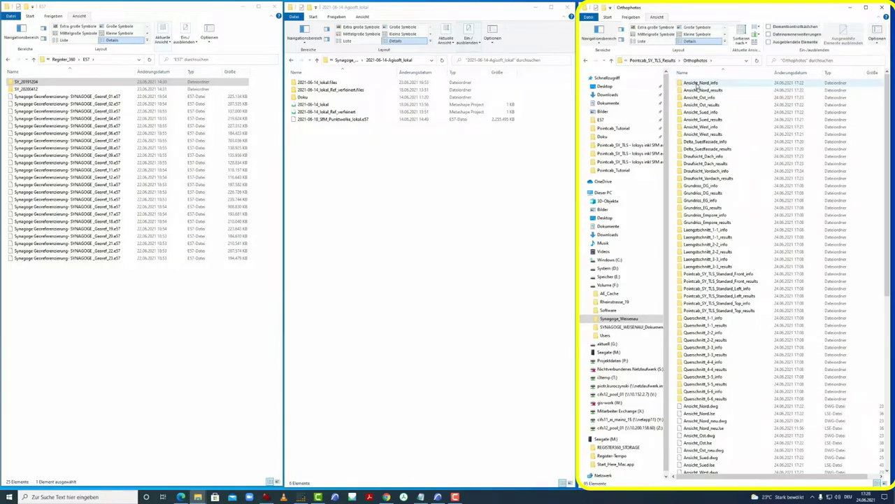
- View the Ansicht_Nord_overview image from the Ansicht_Nord_info folder, close it and return to the Orthophotos folder
double_click(697, 84)
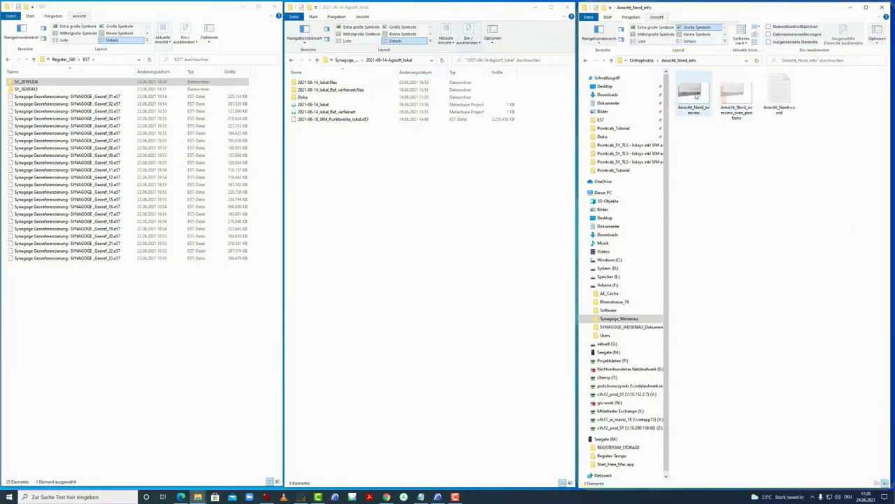
double_click(695, 96)
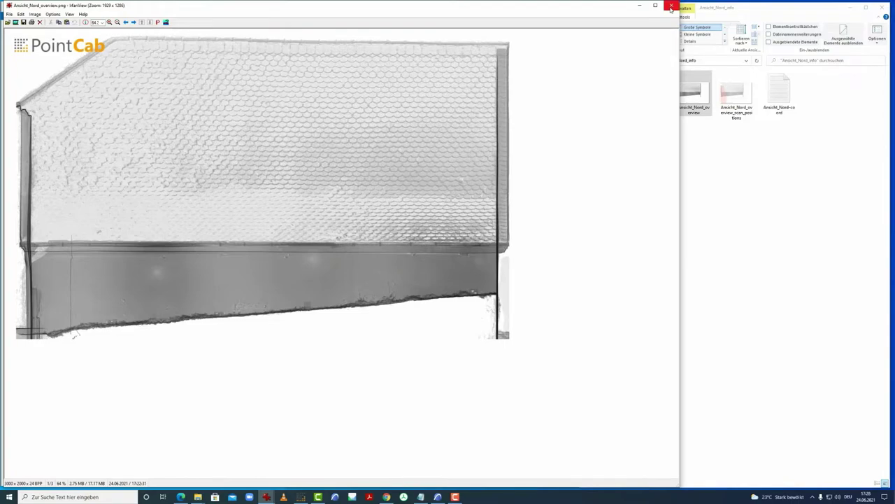
left_click(671, 5)
left_click(612, 60)
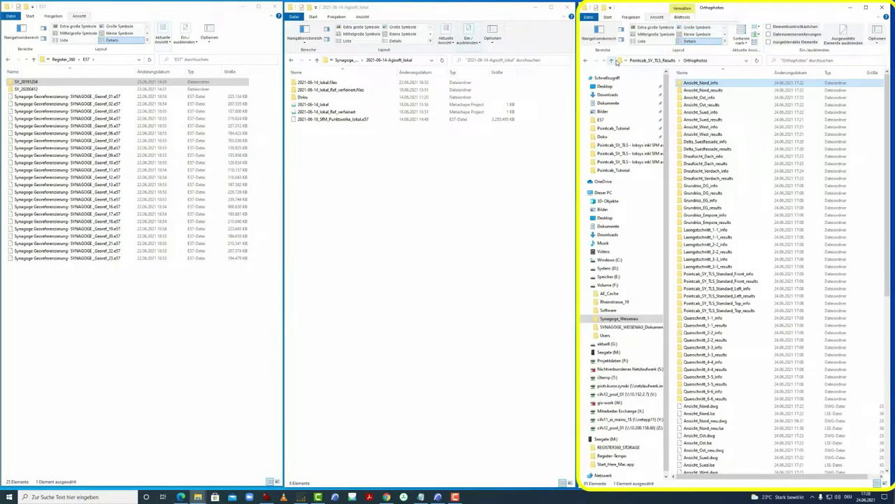
- Read the Ansicht_Nord-coord text file in Ansicht_Nord_info, close it and look through the Orthophotos folder's contents
double_click(700, 82)
double_click(782, 91)
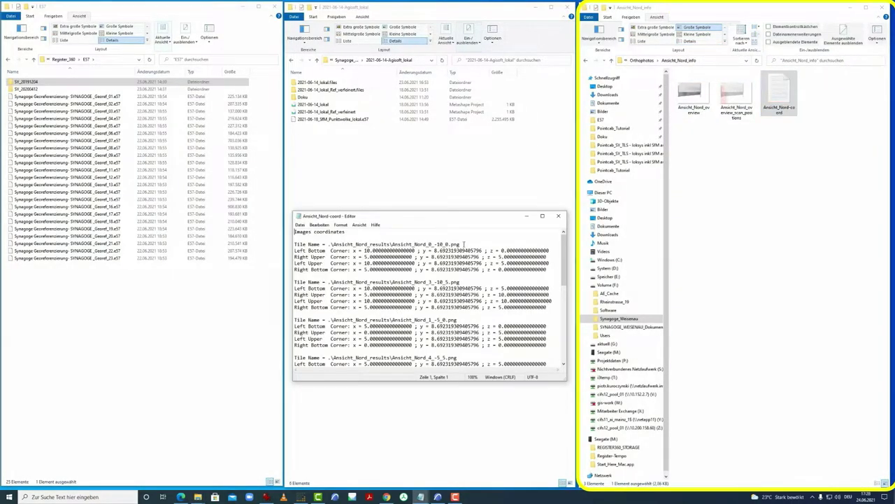
left_click(558, 215)
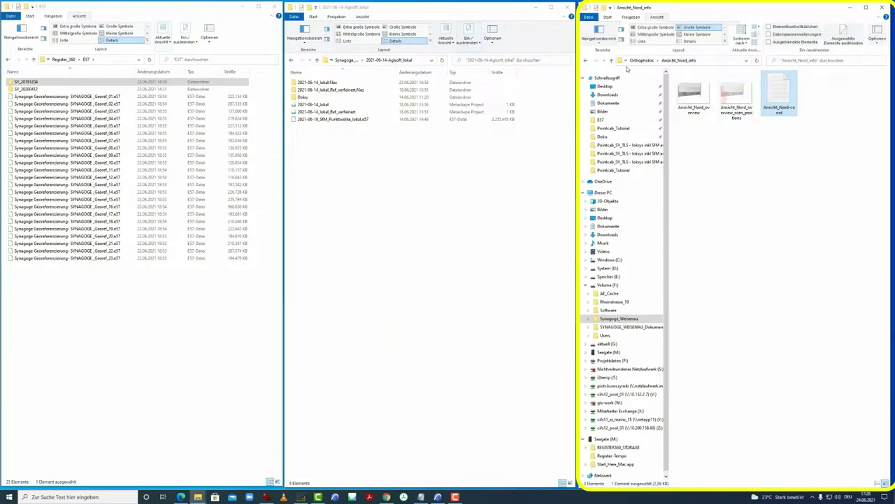
left_click(612, 62)
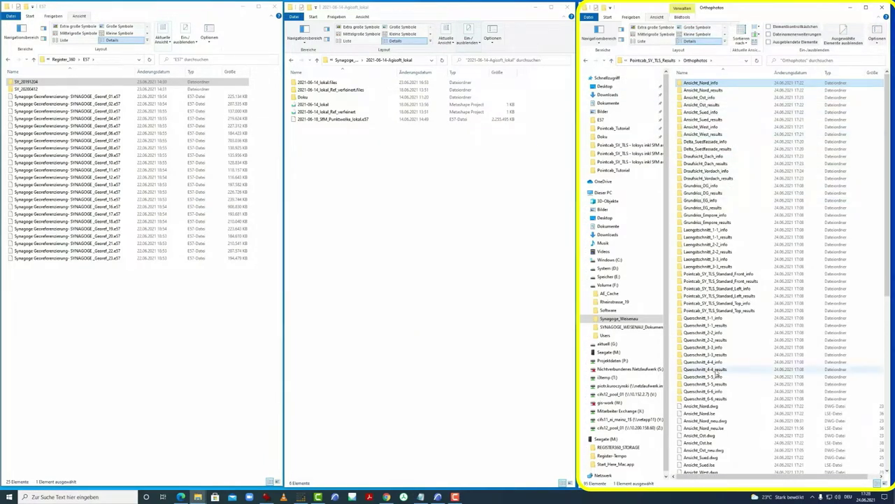
scroll(715, 376, "down", 2)
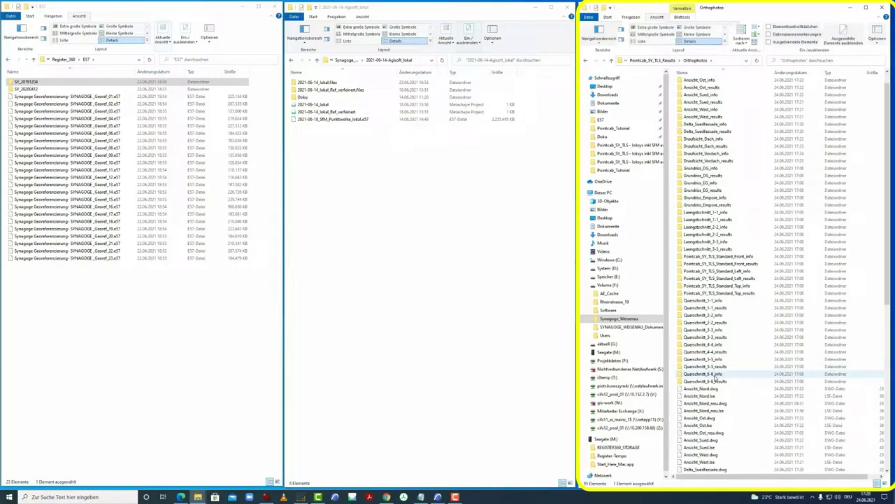
scroll(728, 350, "up", 2)
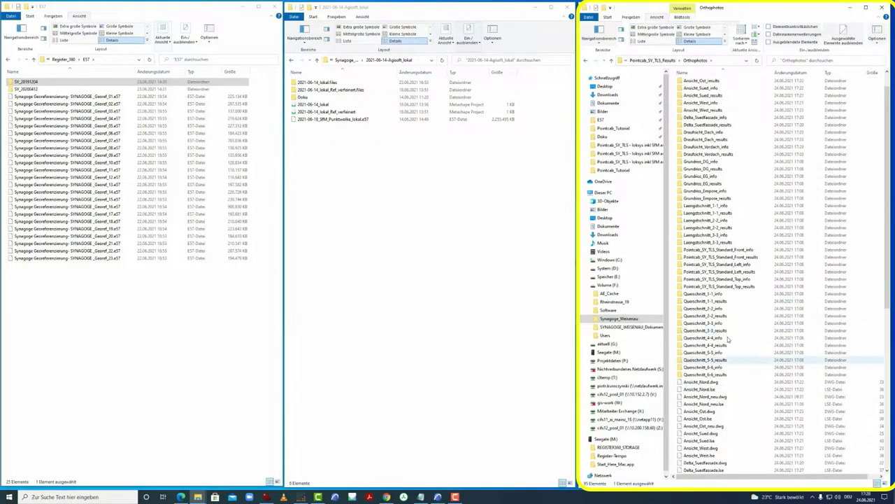
- Open the Delta_Suedfassade PDF report from the Documentation folder, review its images and statistics, and close it
left_click(613, 60)
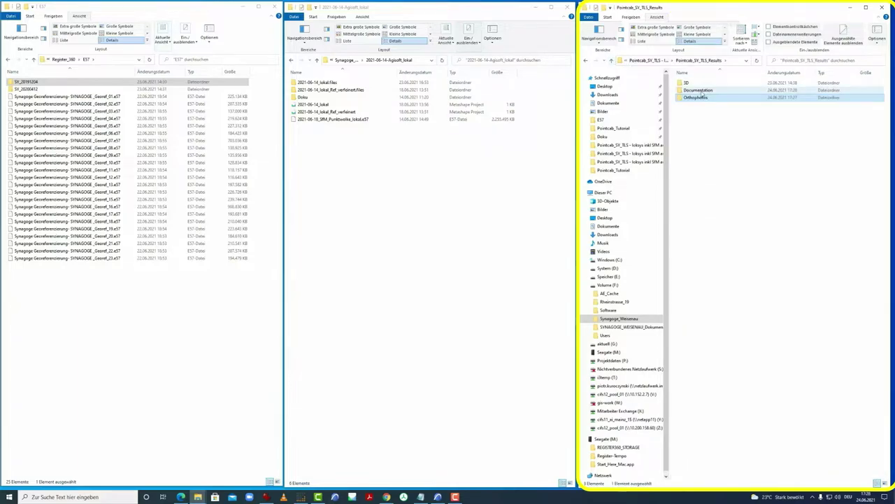
double_click(696, 90)
double_click(700, 83)
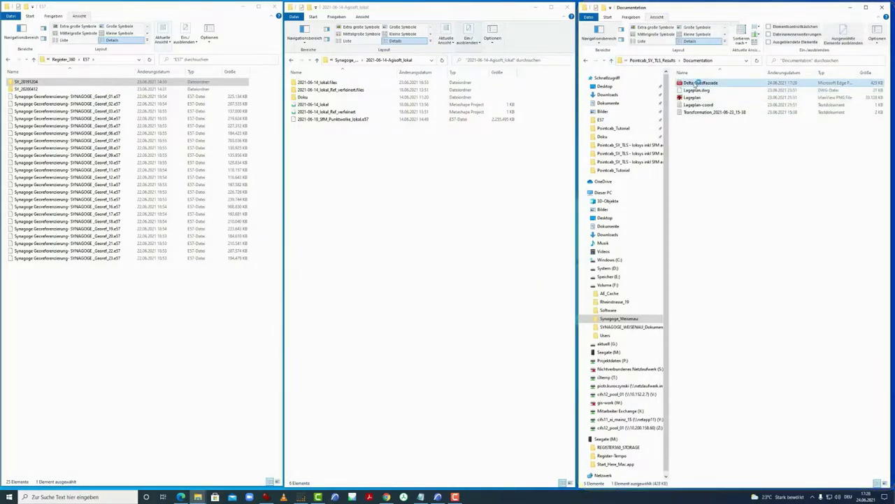
scroll(451, 247, "down", 5)
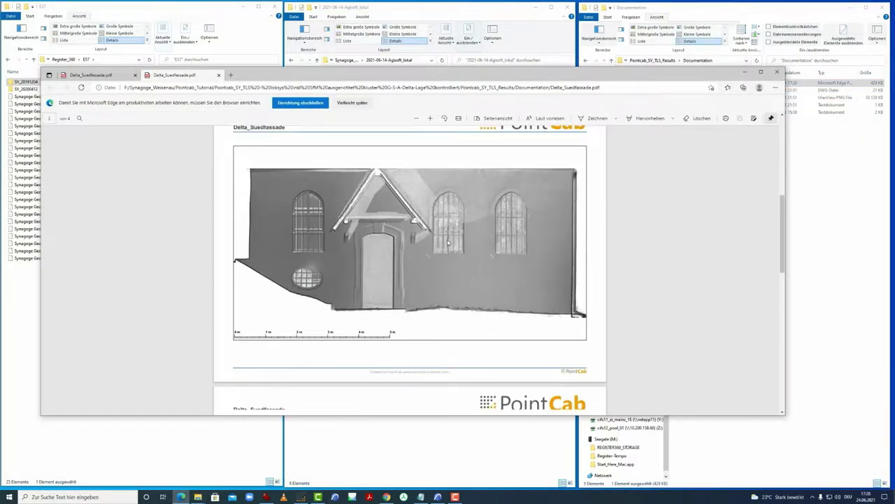
scroll(450, 242, "down", 5)
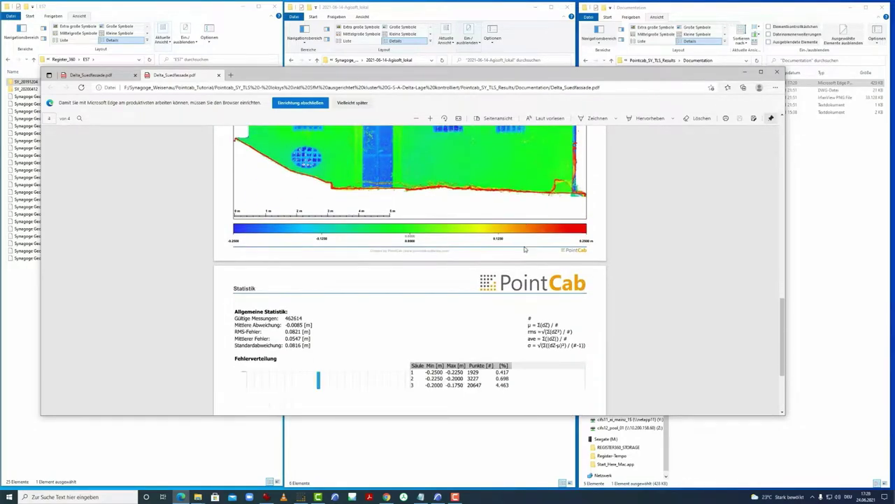
left_click(777, 73)
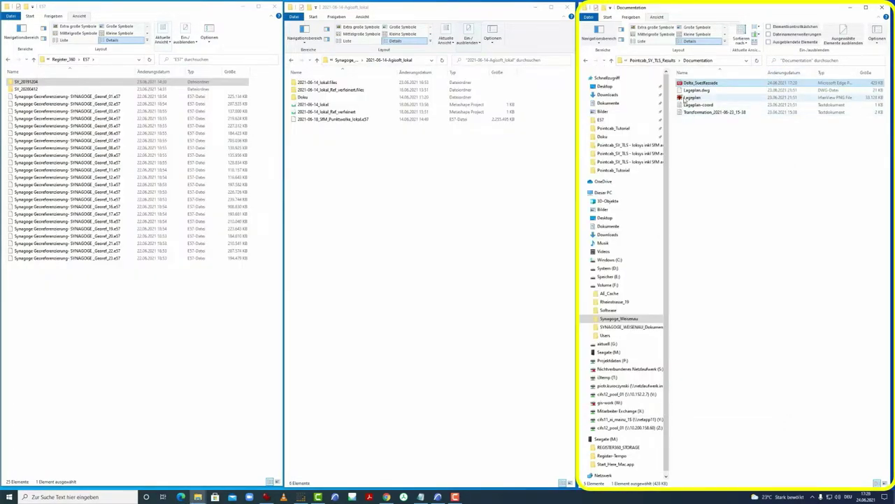
- View the Lageplan site plan image from the Documentation folder and close it
left_click(687, 98)
double_click(687, 98)
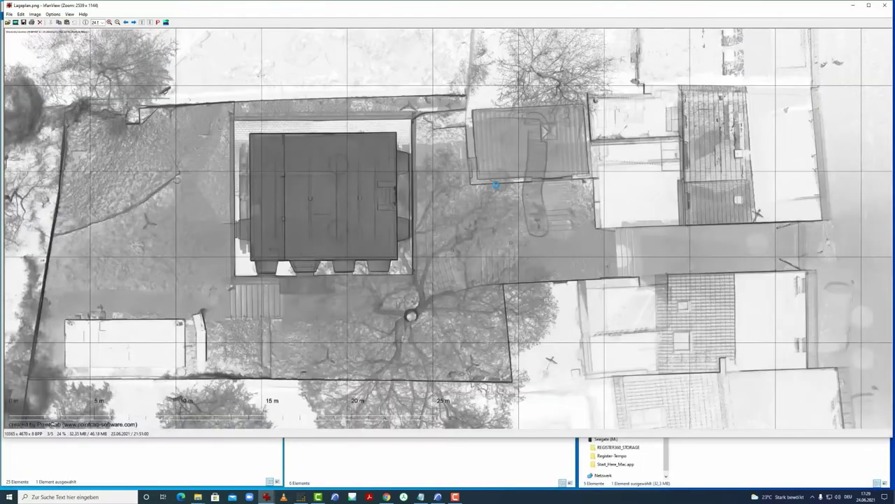
left_click(885, 5)
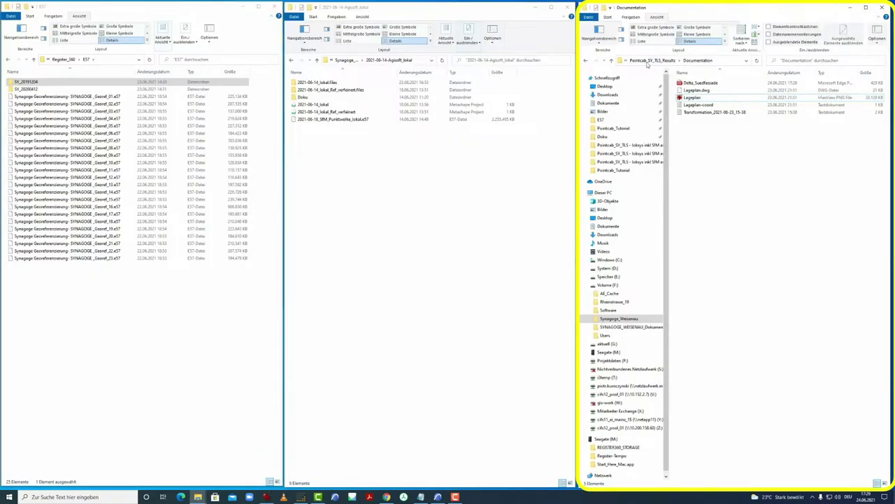
- Check the contents of the 3D results folder and go back up to the main project folder
left_click(610, 62)
double_click(692, 82)
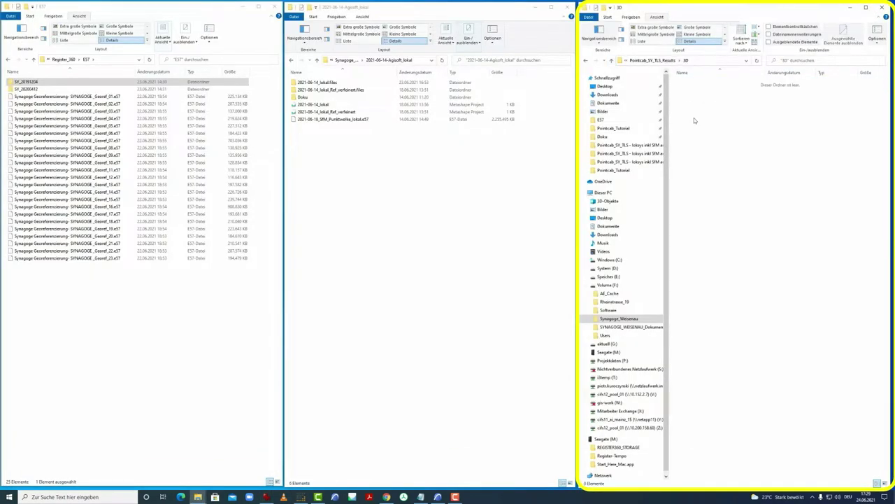
left_click(612, 61)
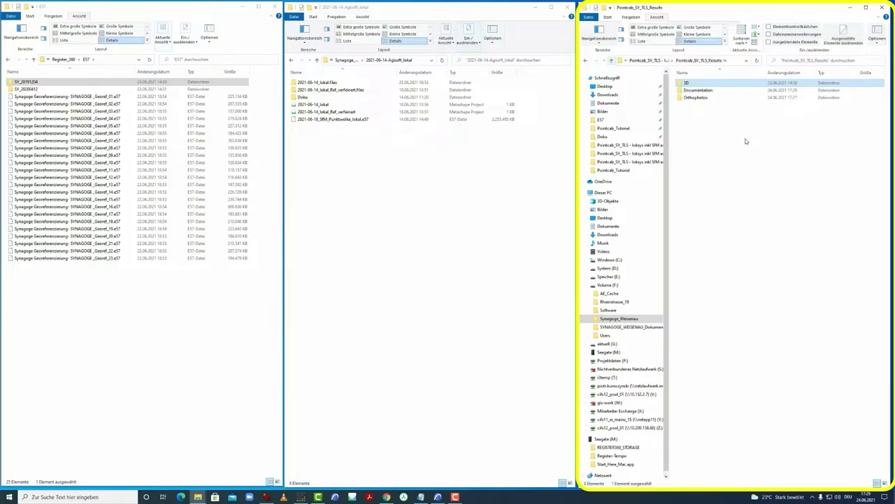
left_click(610, 61)
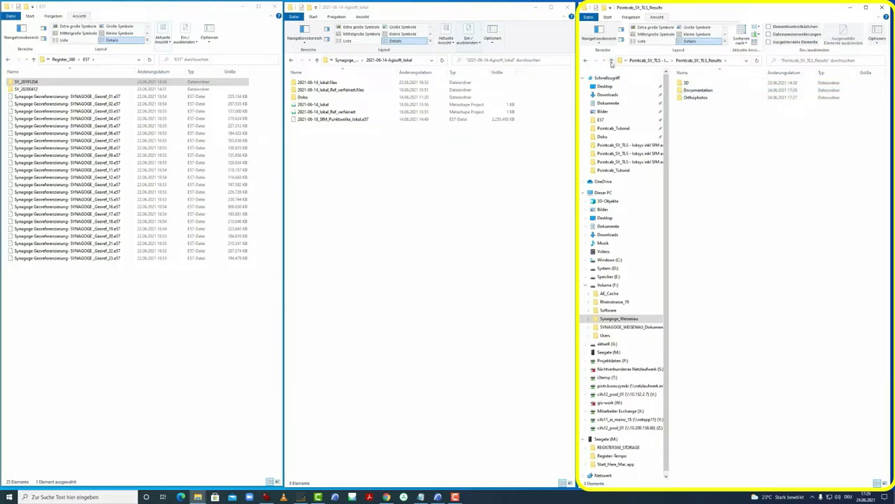
- Look at the files in the Pointcab_SY_TLS_PointCloud folder and return to the project folder
left_click(733, 84)
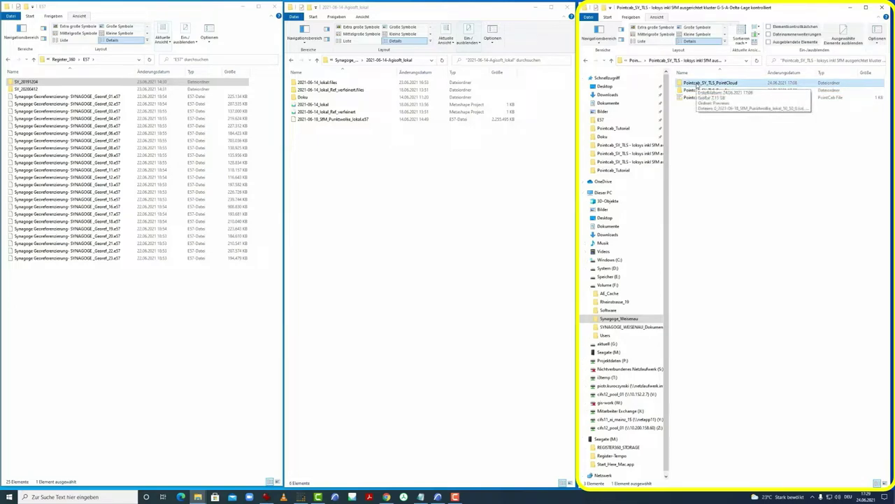
double_click(706, 83)
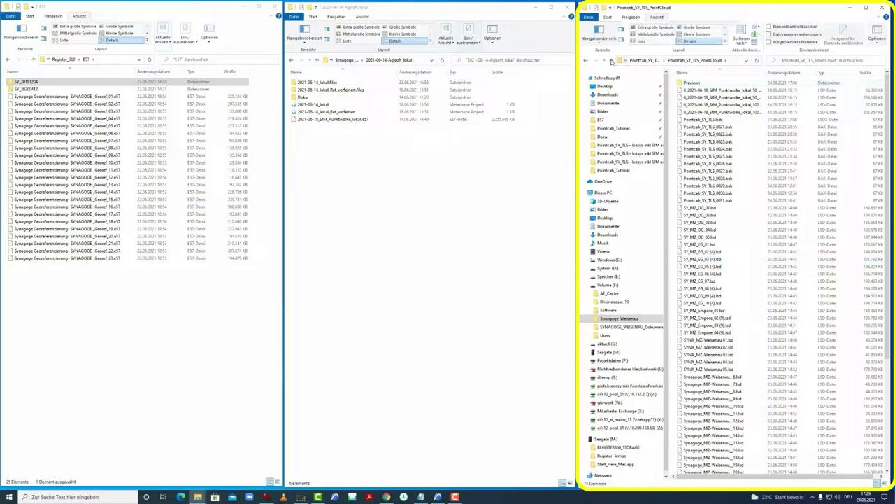
left_click(612, 62)
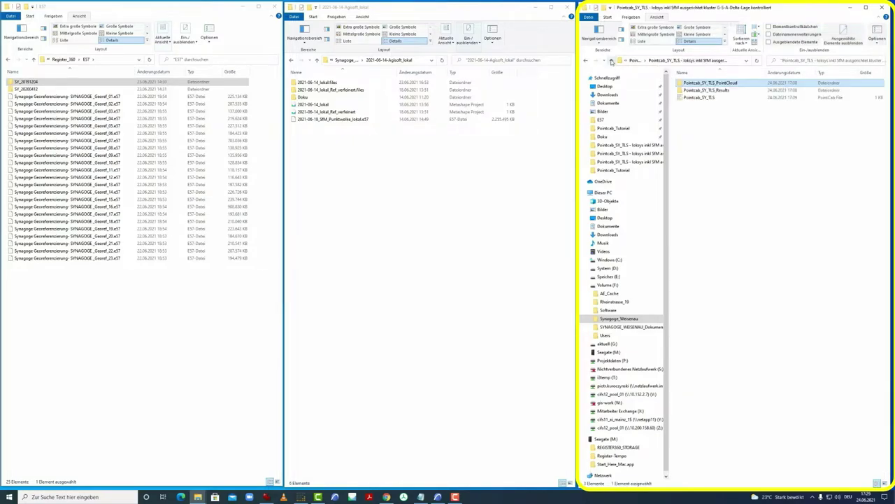
- Switch back to the Pointcab_SY_TLS project in PointCab, starting from its project file
double_click(693, 99)
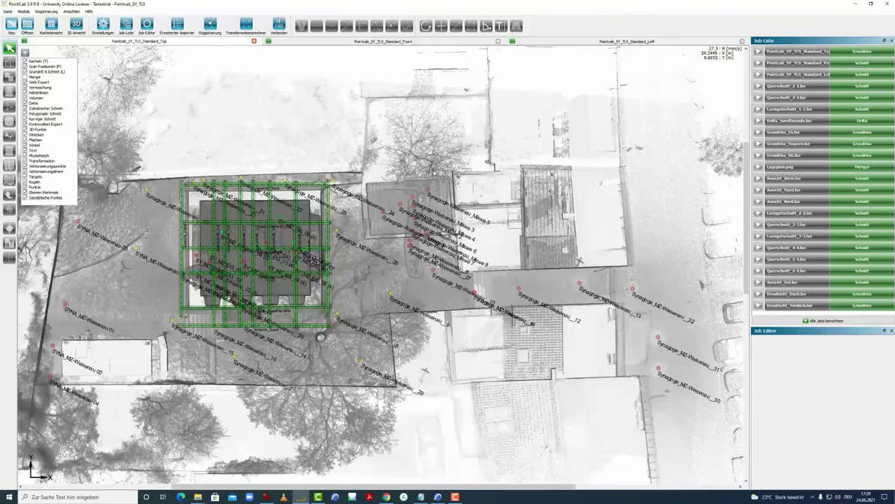
left_click_drag(465, 158, 500, 151)
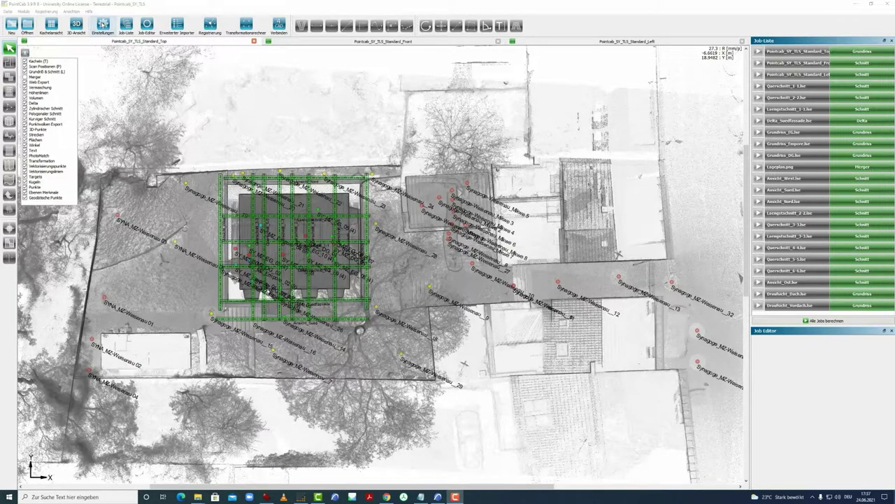
- From the 4CAD connection path in the project settings, create a folder named Pointcab-BIMmTool_Austauschordner inside Pointcab_Tutorial
left_click(103, 26)
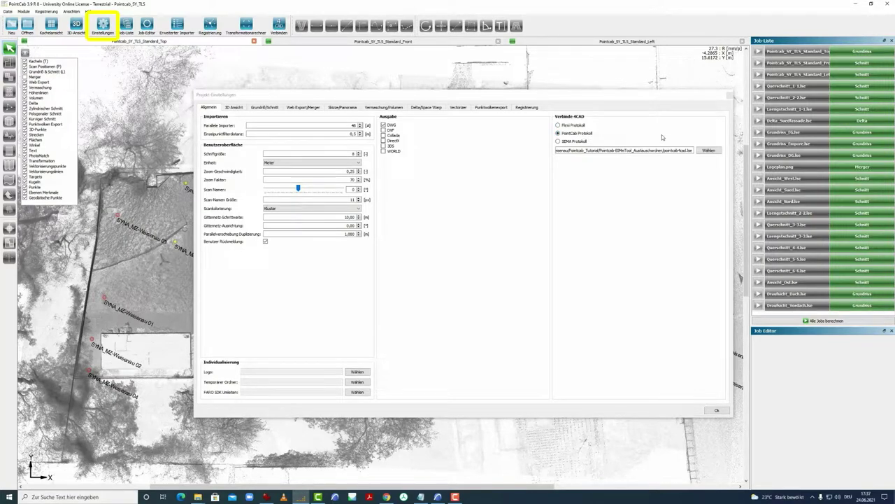
left_click(709, 150)
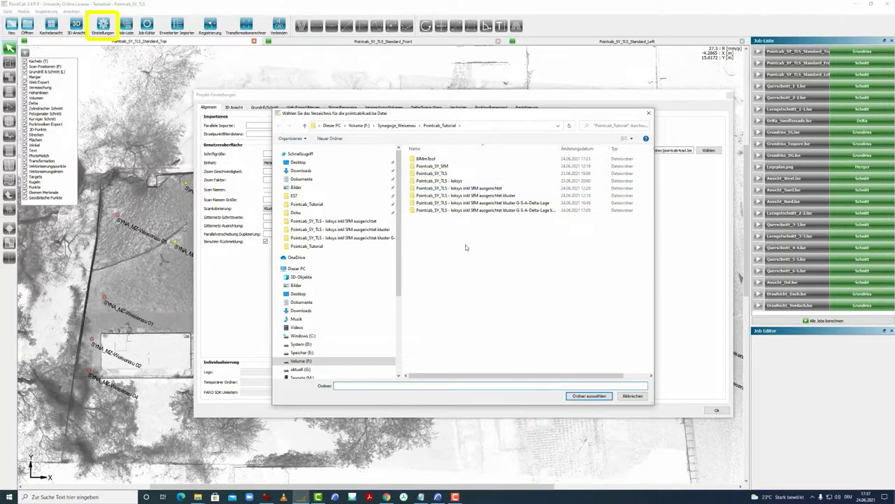
right_click(429, 230)
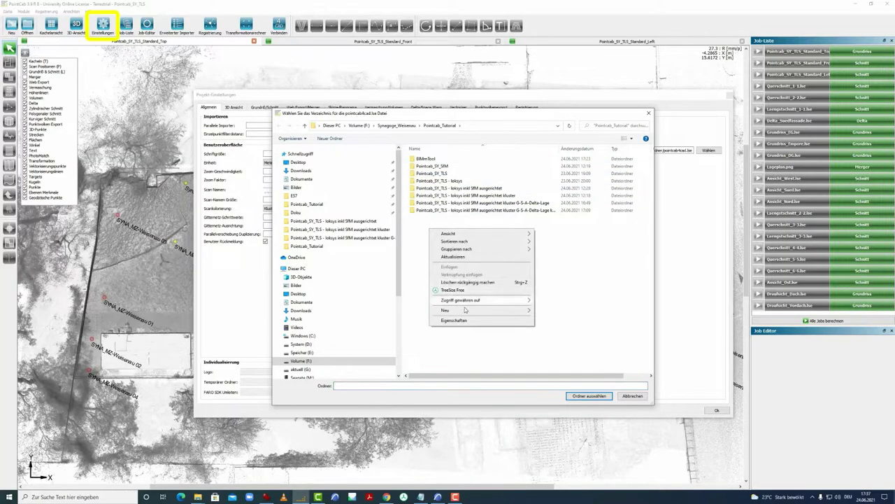
mouse_move(465, 310)
left_click(553, 311)
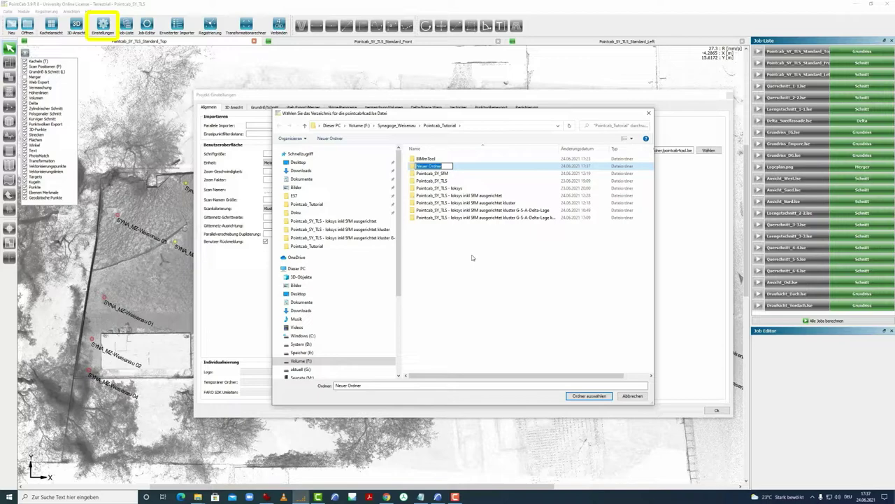
type("Pointcab-BIMmTool_Austauschordner")
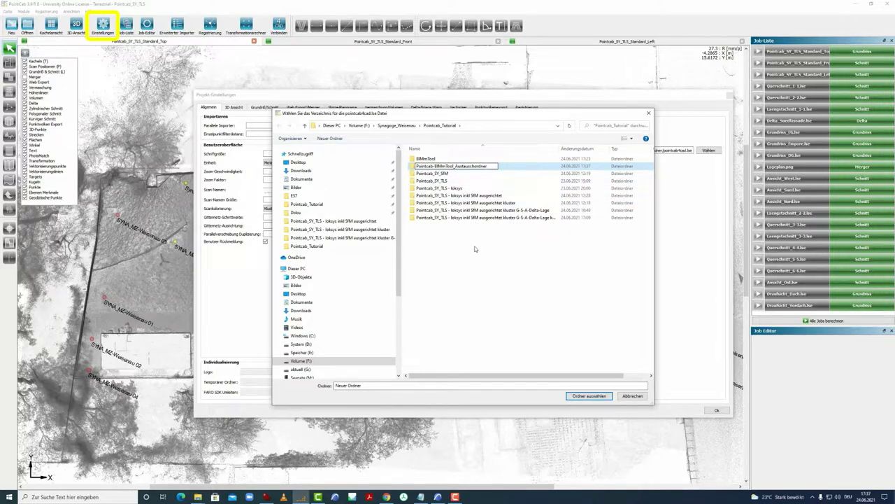
left_click(475, 245)
- Set the Pointcab-BIMmTool_Austauschordner folder as the directory for the pointcab4cad.lse file and confirm the project settings
left_click(453, 219)
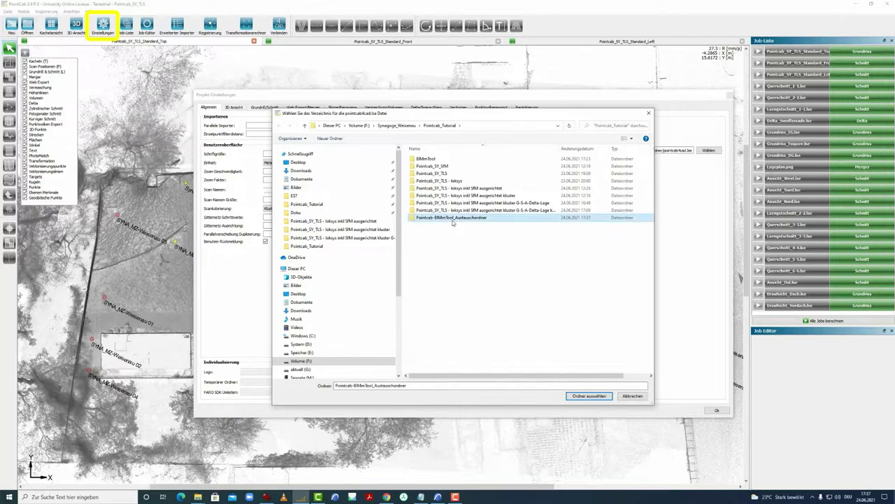
left_click(581, 396)
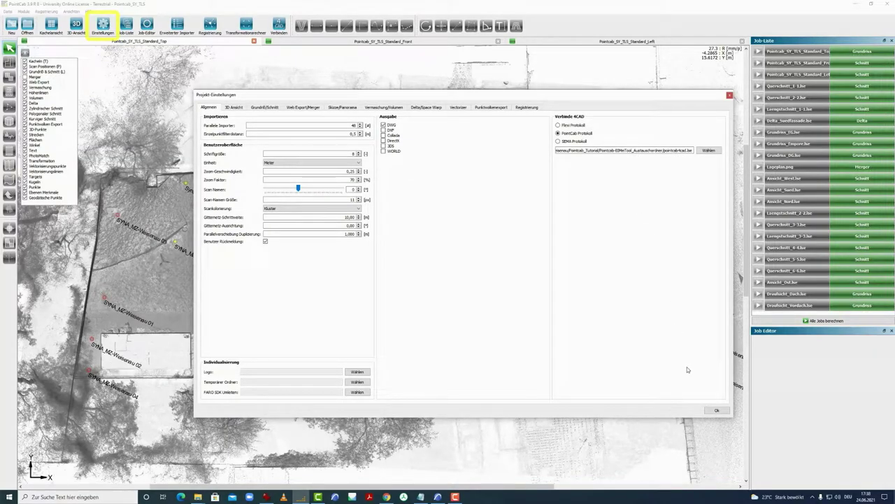
left_click(714, 411)
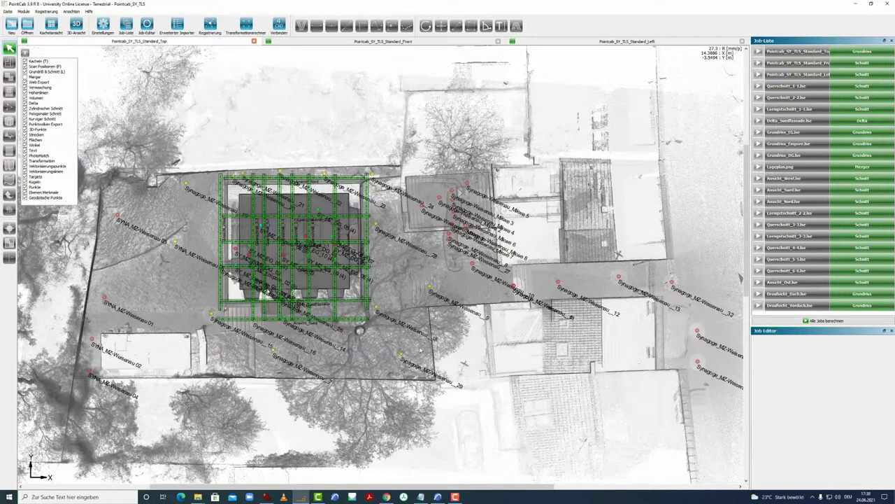
- Switch to Chrome and look over the Graphisoft homepage for Archicad
left_click(387, 497)
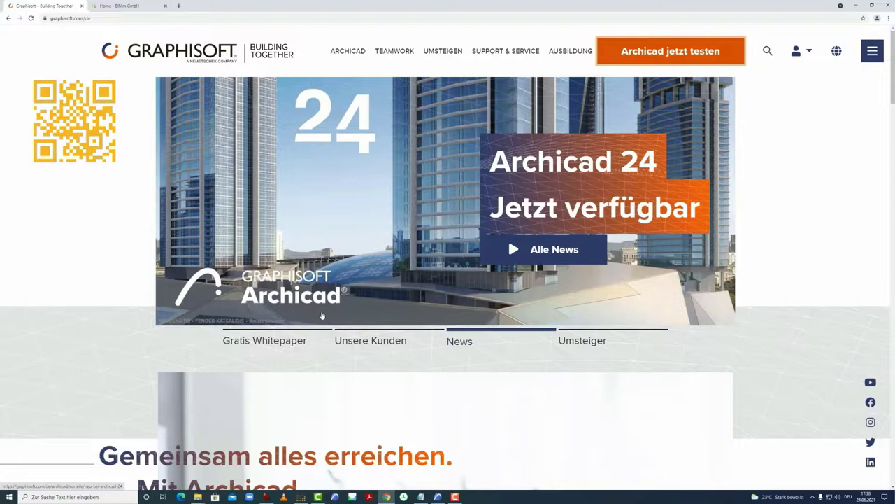
scroll(391, 362, "down", 4)
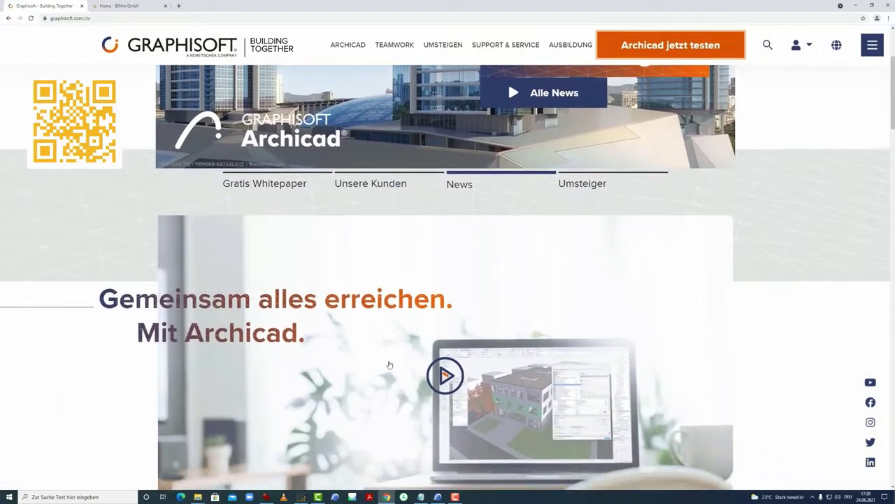
scroll(389, 364, "down", 1)
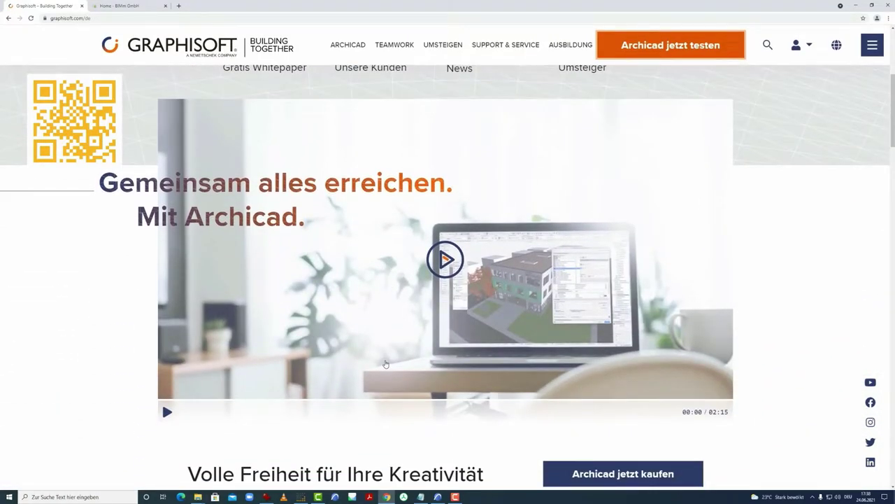
scroll(322, 325, "up", 4)
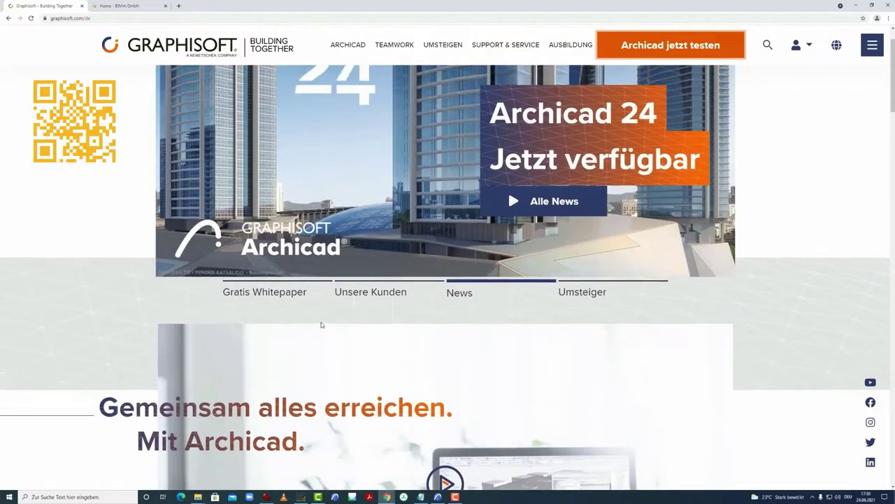
scroll(322, 325, "up", 1)
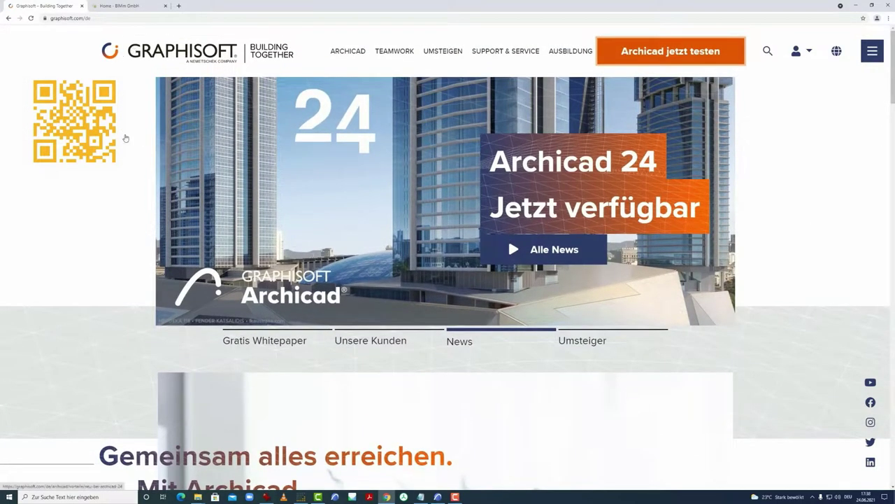
- Open the Archicad trial page and compare the conditions of the professional trial and the student version
left_click(671, 52)
scroll(331, 317, "down", 1)
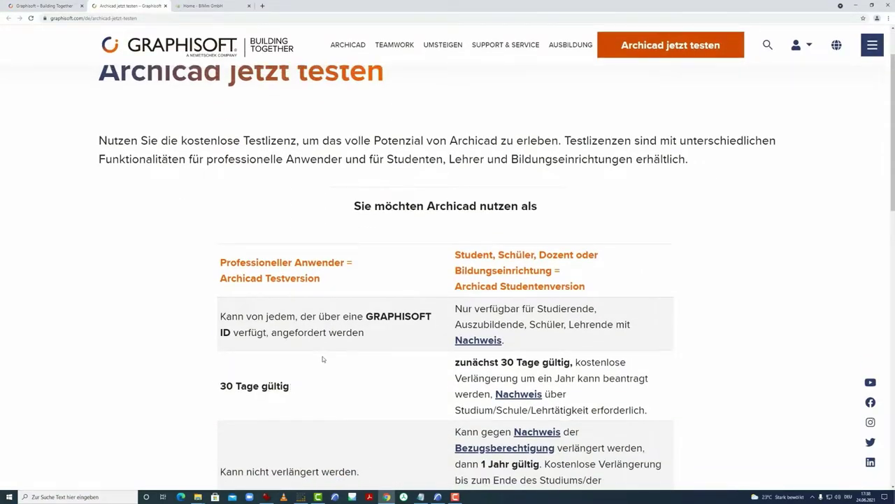
scroll(322, 356, "down", 1)
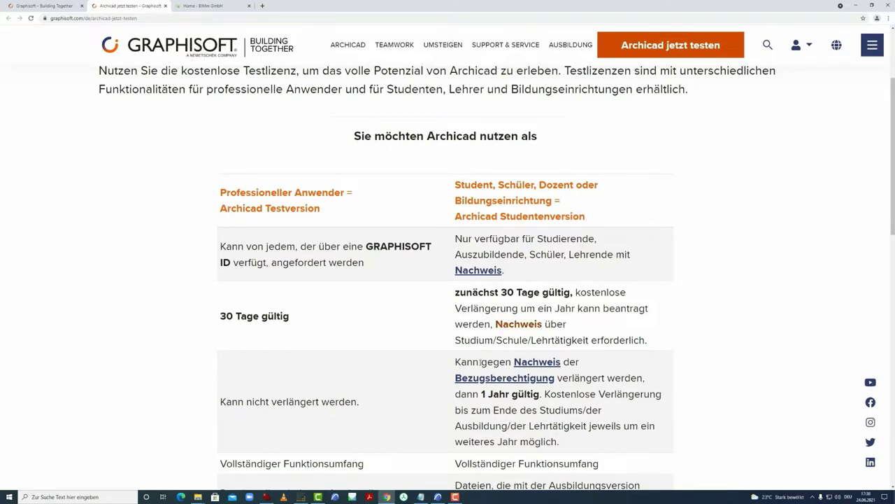
scroll(514, 312, "down", 1)
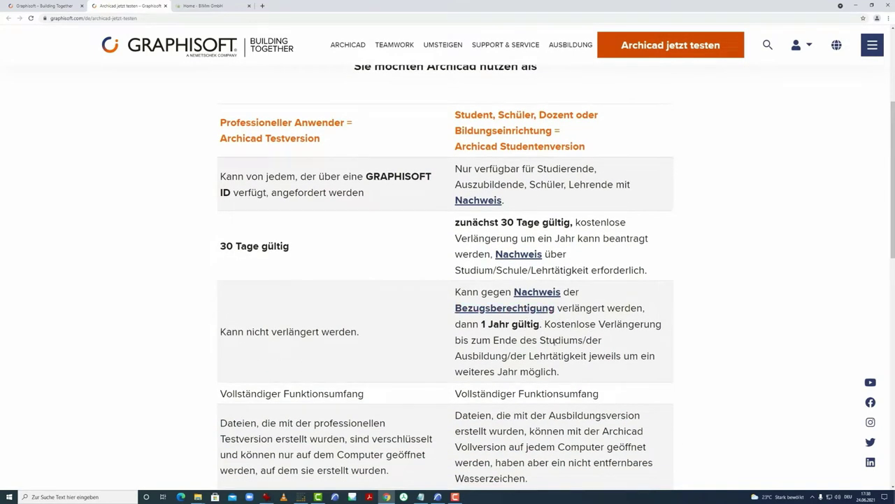
scroll(554, 338, "up", 2)
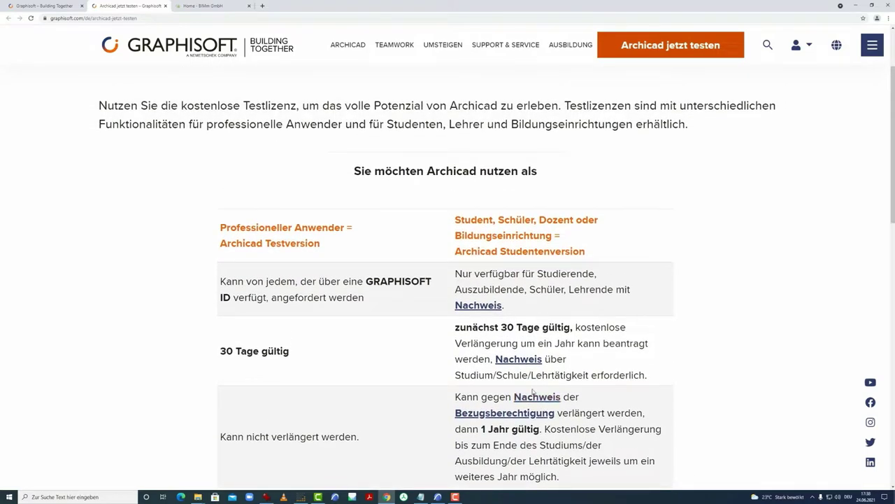
scroll(533, 332, "up", 2)
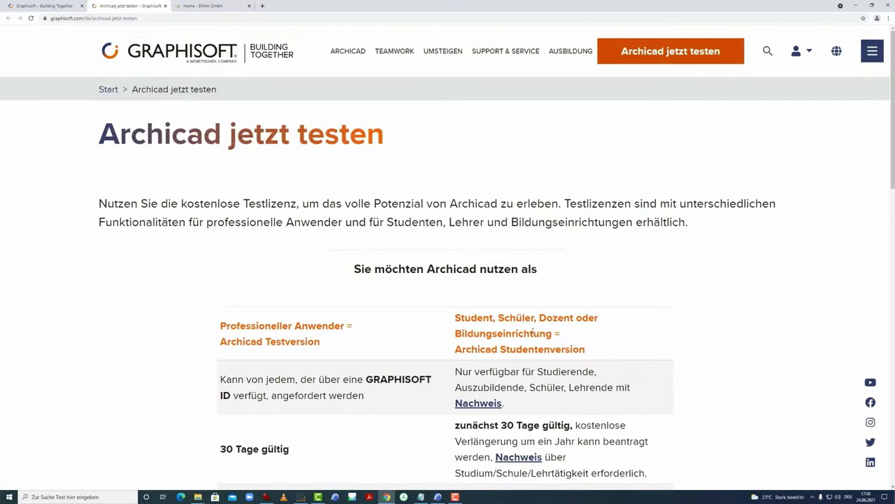
- View the BIMm GmbH homepage presenting the BIMmTool and PointCab 4BIMm add-ons
left_click(193, 6)
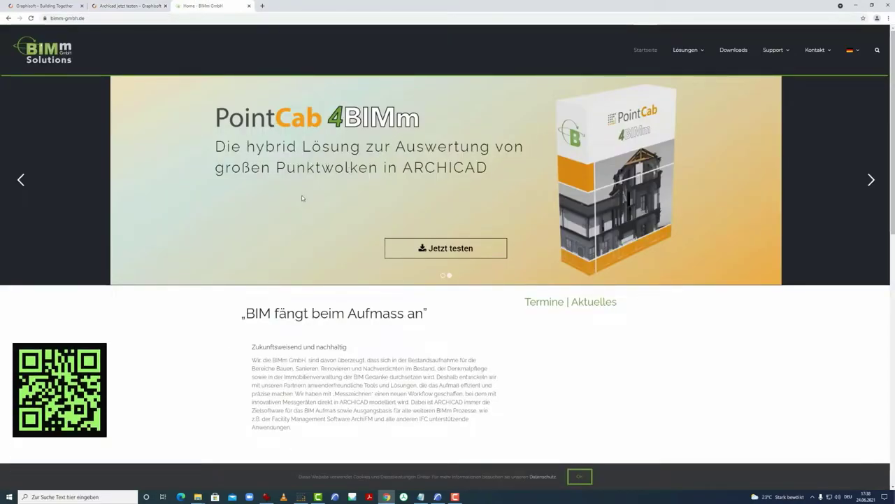
scroll(301, 196, "down", 1)
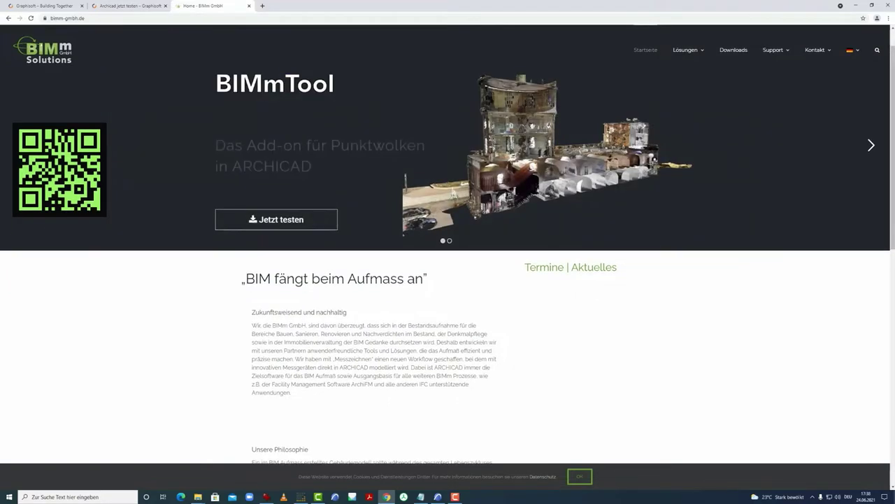
scroll(272, 130, "up", 1)
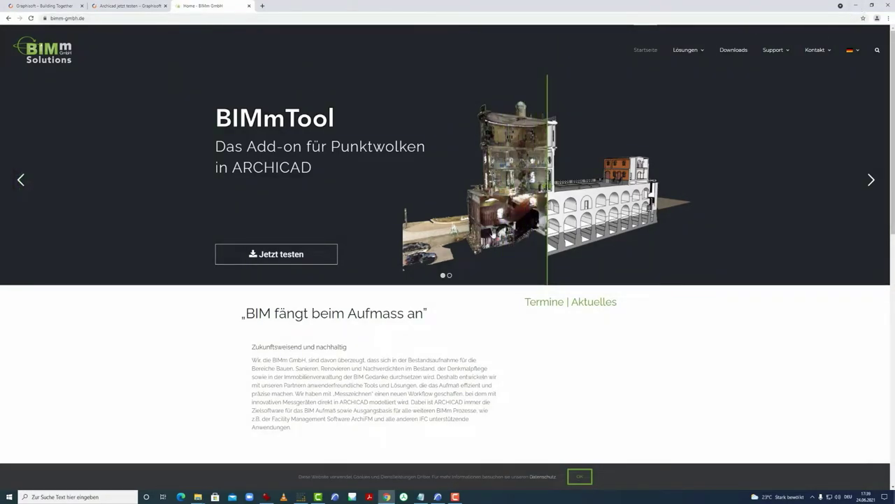
- Switch to ARCHICAD and create a new project from the 01 ARCHICAD Beispiel-Vorlage - Geschoss OK FF template with the Profil Studentenkurs 24 work environment
left_click(438, 496)
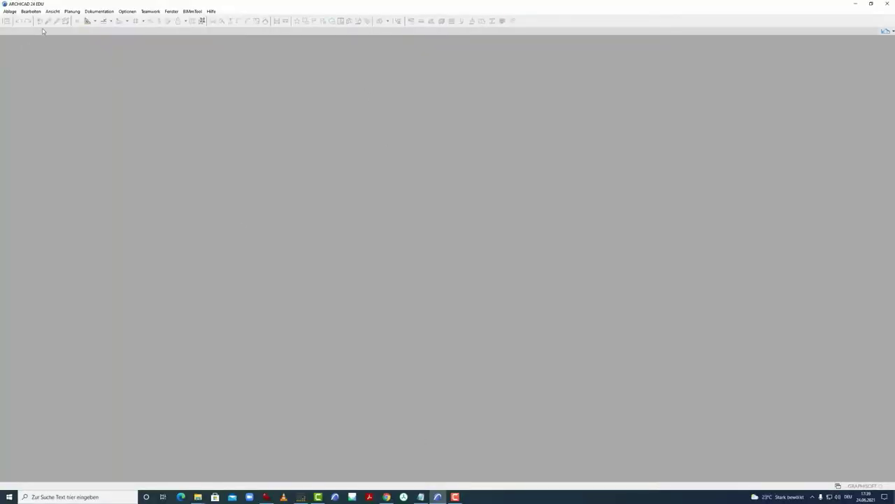
left_click(10, 11)
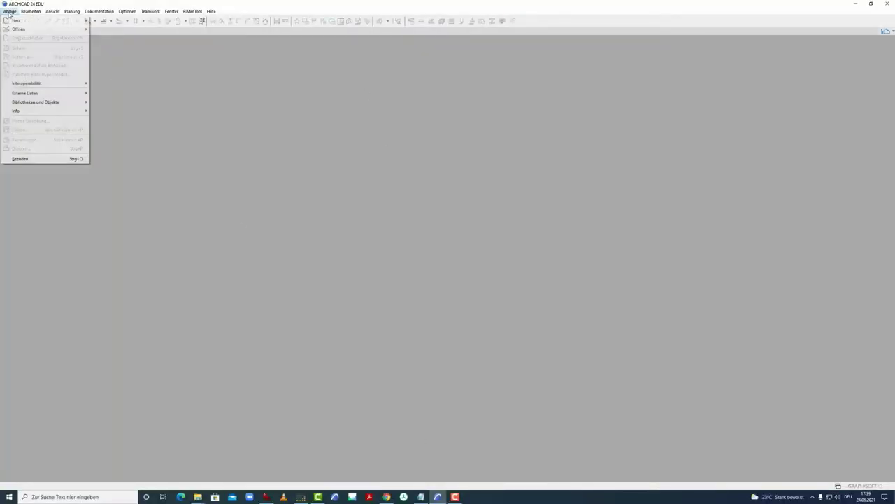
mouse_move(15, 21)
left_click(112, 21)
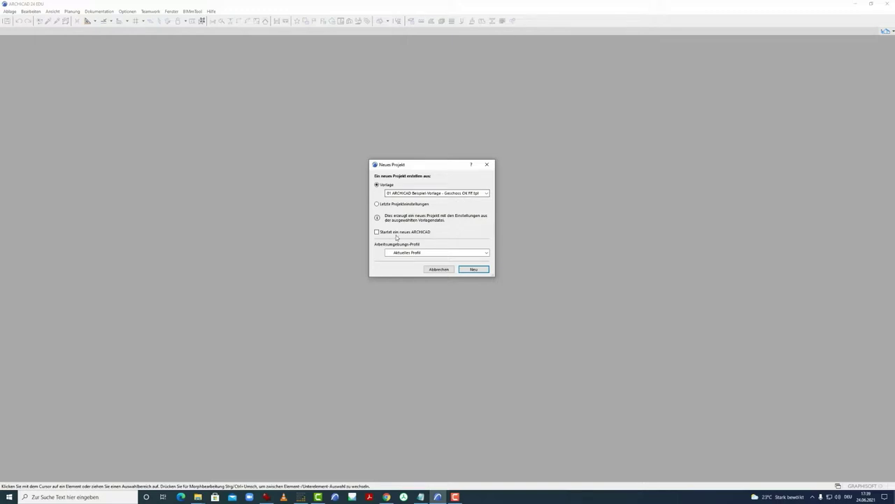
left_click(414, 252)
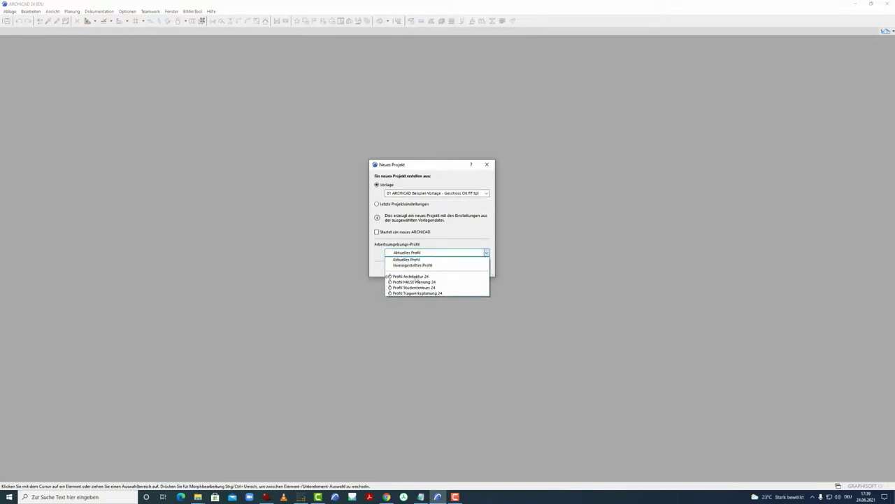
left_click(437, 287)
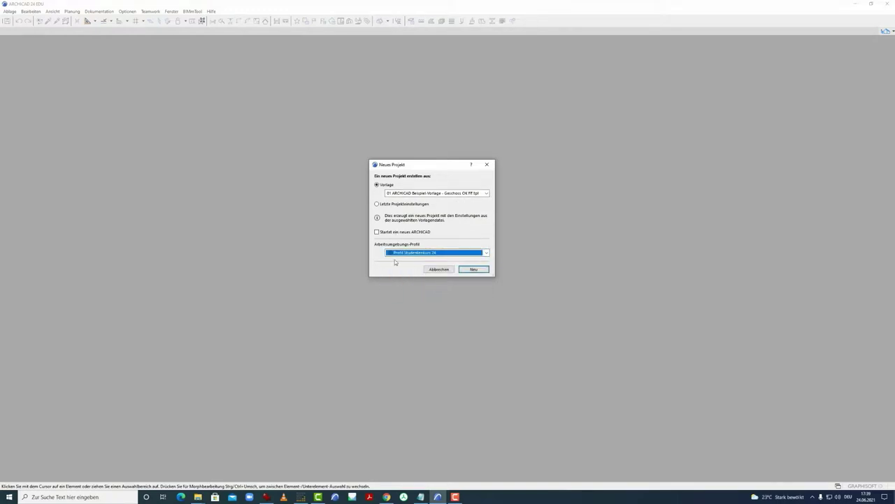
left_click(474, 270)
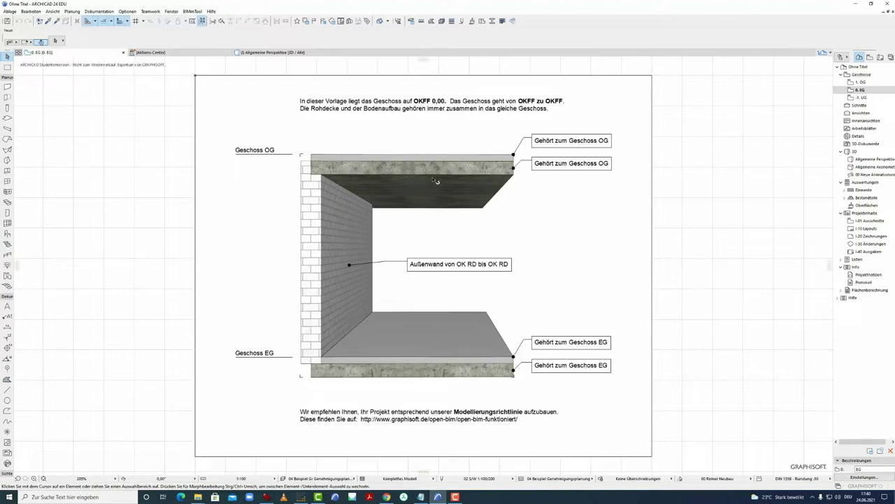
- Delete all the template's explanatory graphics and text from the EG floor plan
mouse_move(179, 66)
left_mouse_down()
mouse_move(219, 120)
mouse_move(656, 461)
left_mouse_up()
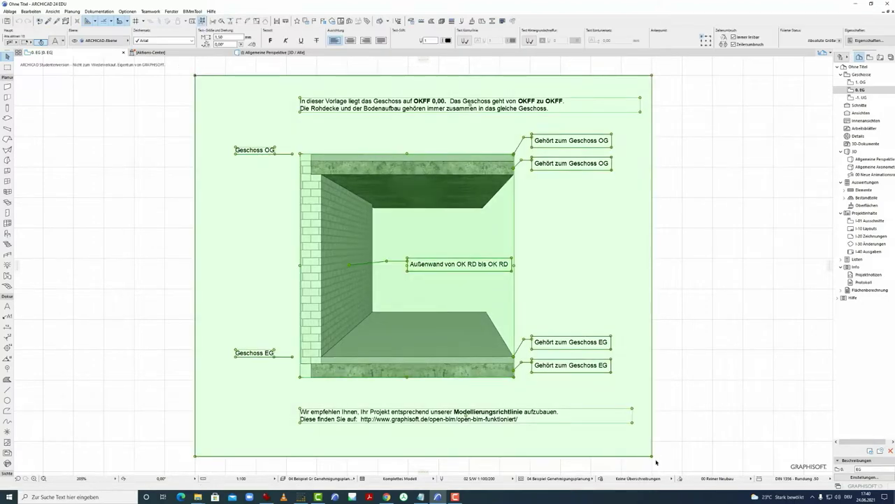
key("Delete")
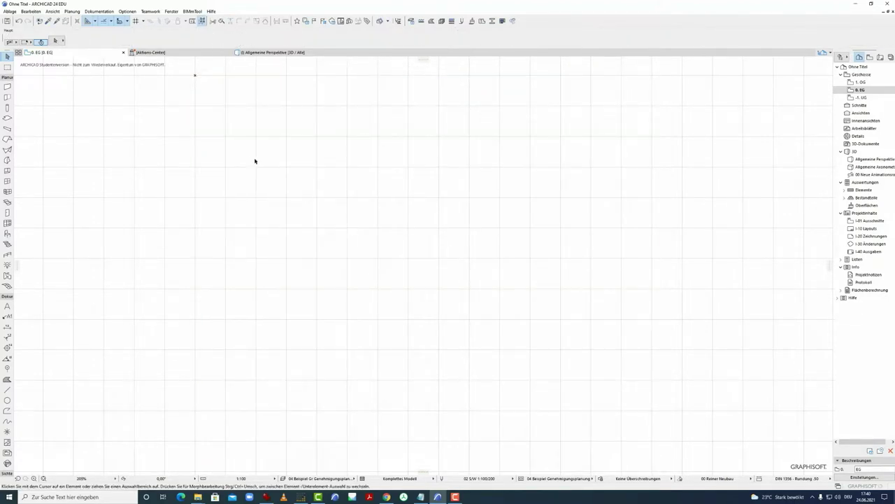
- Examine the project origin on the EG floor plan and in the general 3D perspective, ending back on the floor plan
scroll(254, 161, "down", 3)
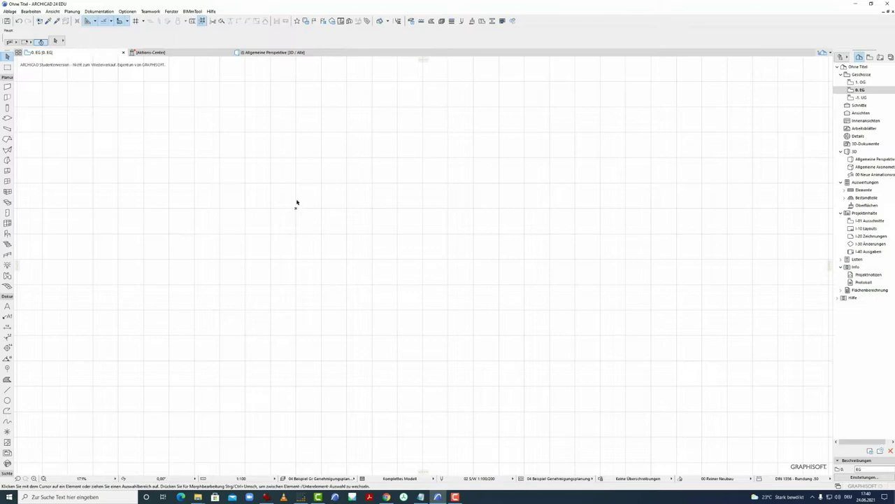
scroll(301, 208, "up", 3)
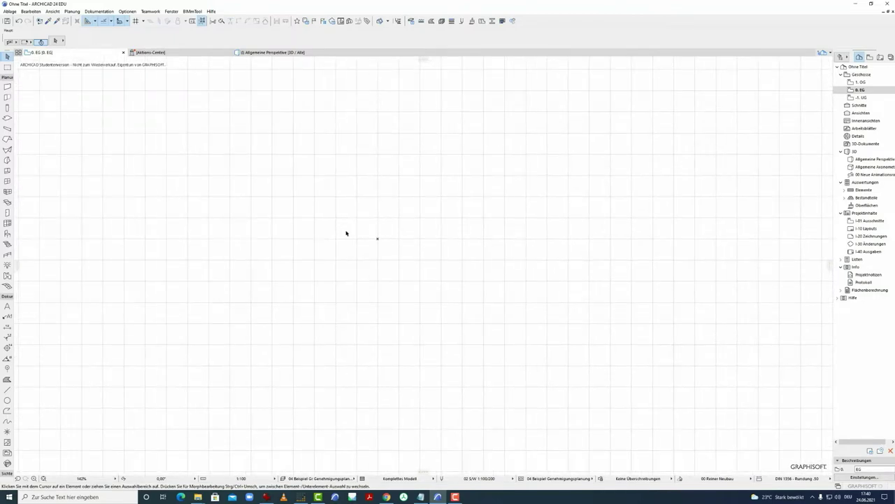
scroll(359, 237, "up", 3)
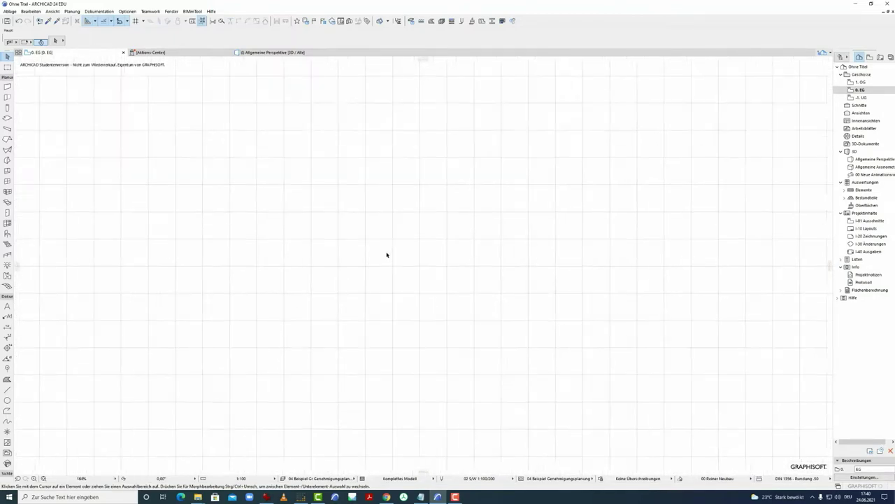
middle_click_drag(364, 243, 279, 268)
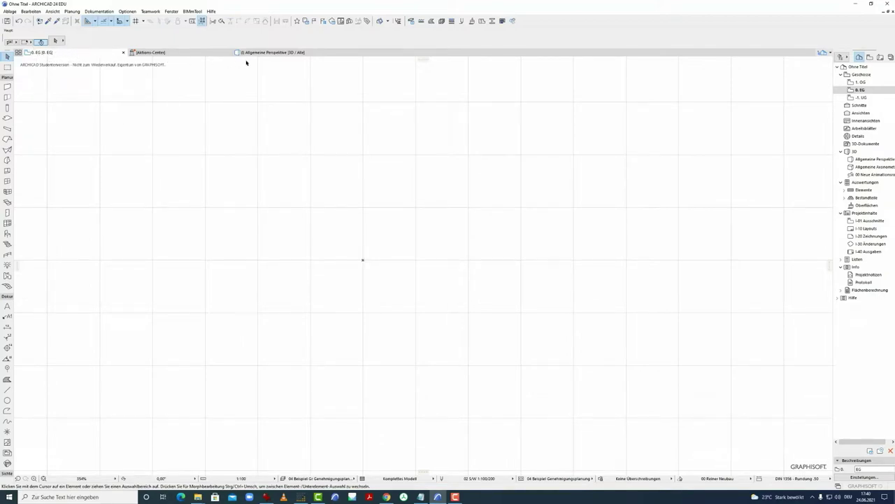
left_click(269, 54)
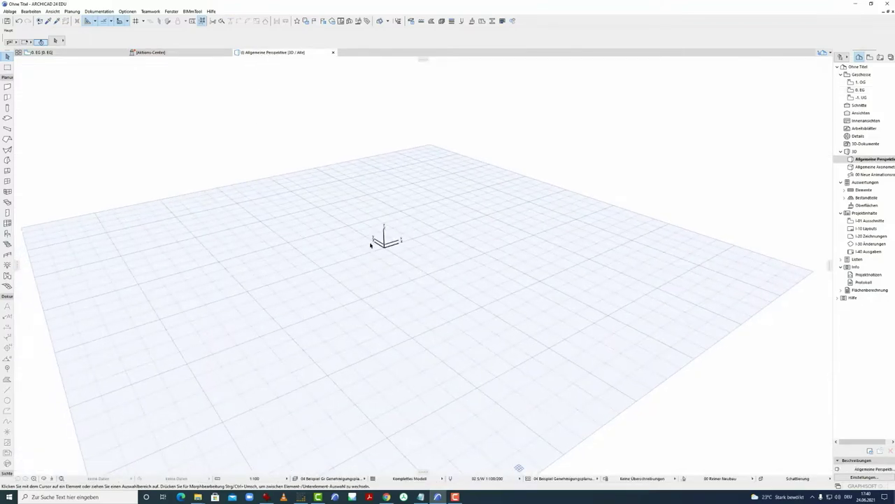
left_click(97, 54)
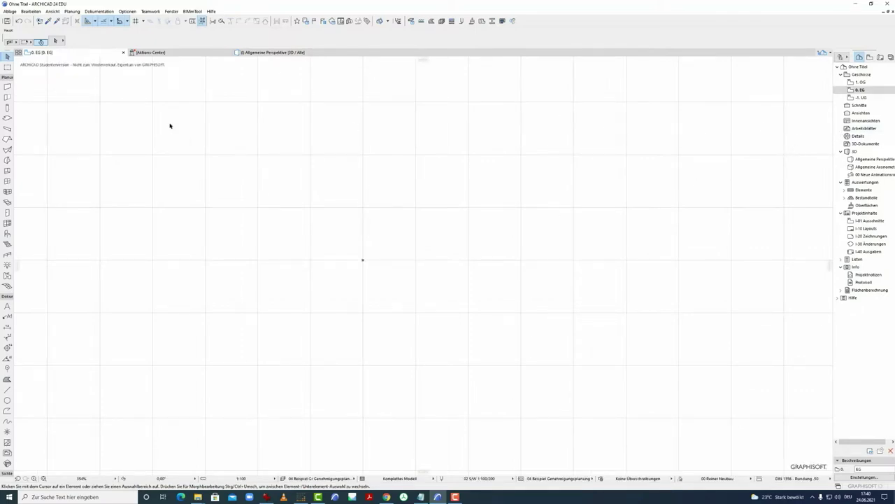
- Widen the toolbox and Navigator palettes, then show the BIMmTool Palette and dock it beside the toolbox
left_click_drag(16, 103, 62, 119)
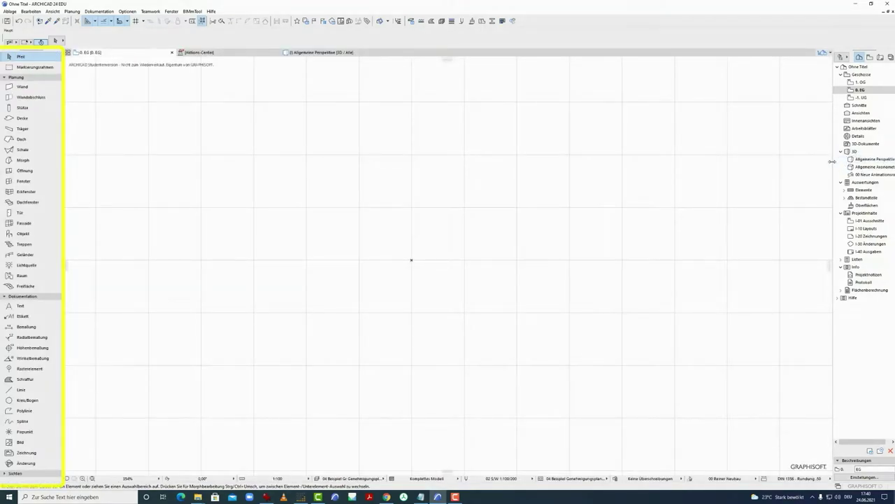
left_click_drag(834, 162, 780, 162)
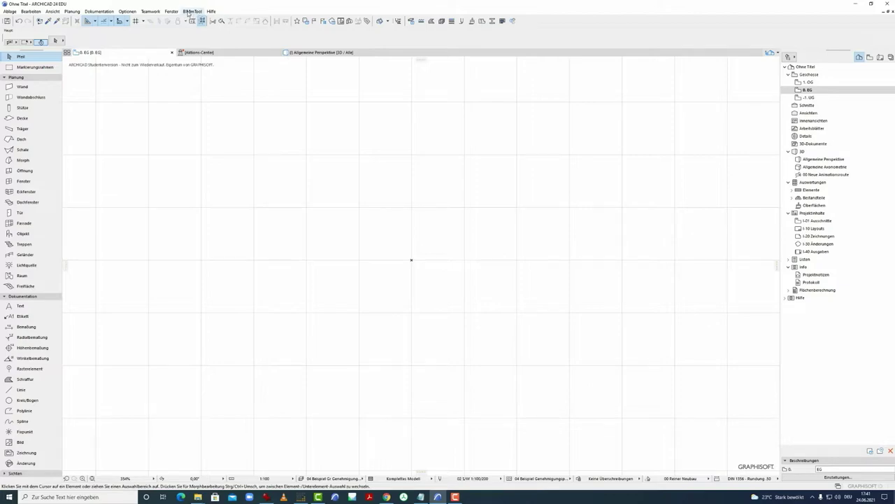
left_click(188, 13)
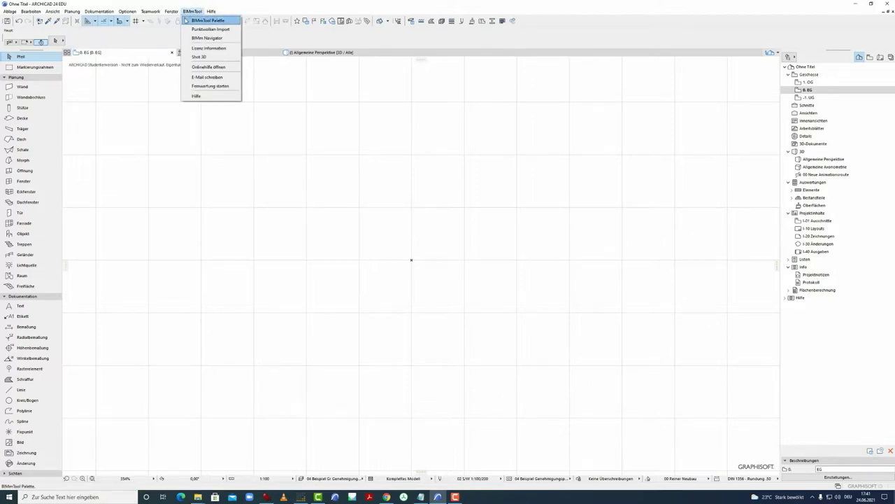
left_click(226, 21)
mouse_move(461, 113)
left_mouse_down()
mouse_move(190, 97)
mouse_move(81, 53)
mouse_move(35, 57)
mouse_move(79, 57)
left_mouse_up()
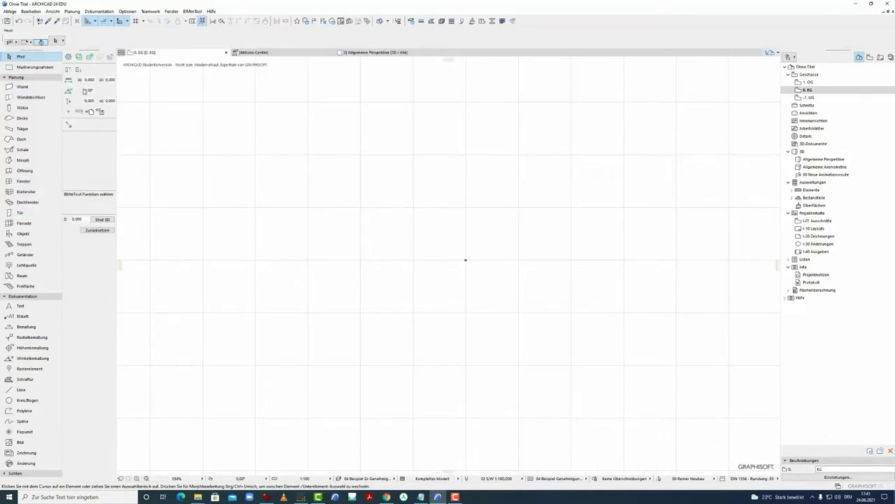
- In the BIMmTool settings, set the PointCab folder to Pointcab-BIMmTool_Austauschordner inside Synagoge_Weisenau\Pointcab_Tutorial on Volume (F:)
left_click(68, 57)
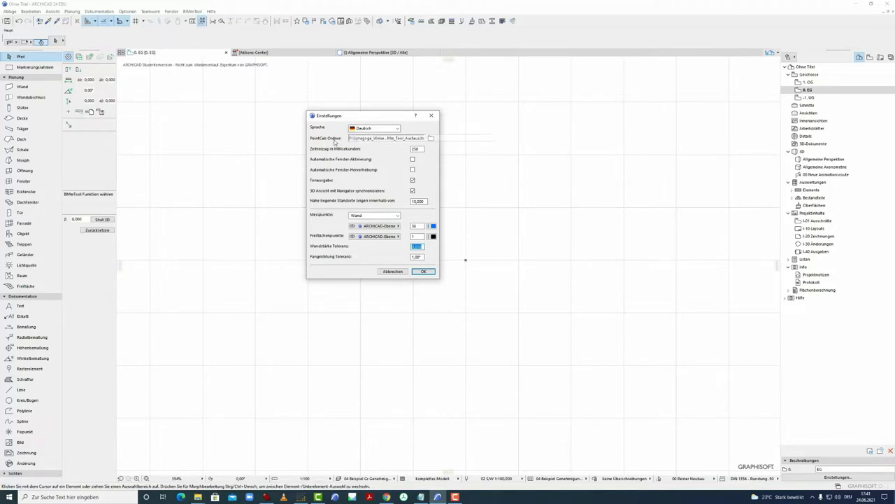
left_click(430, 139)
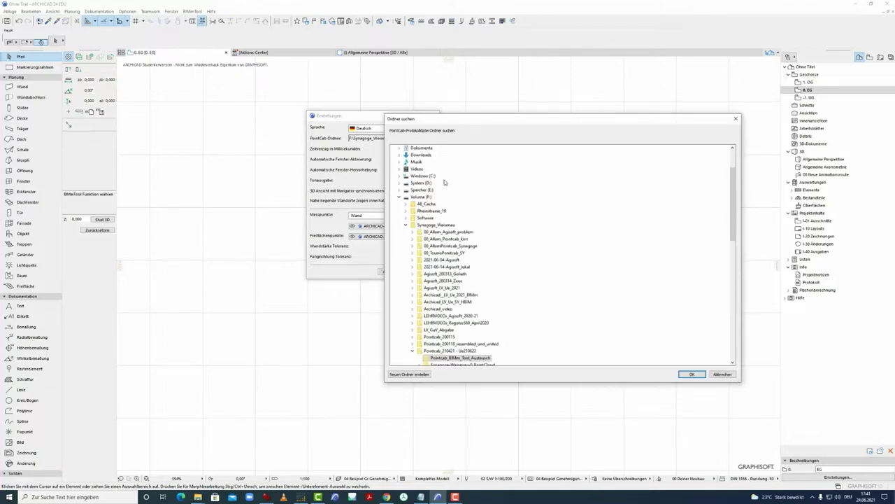
scroll(489, 280, "down", 2)
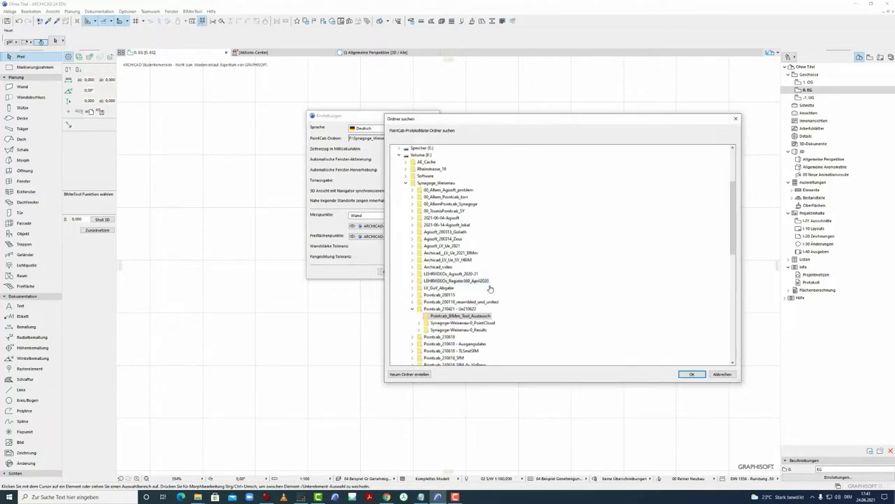
left_click(412, 308)
left_click(407, 182)
scroll(413, 187, "up", 3)
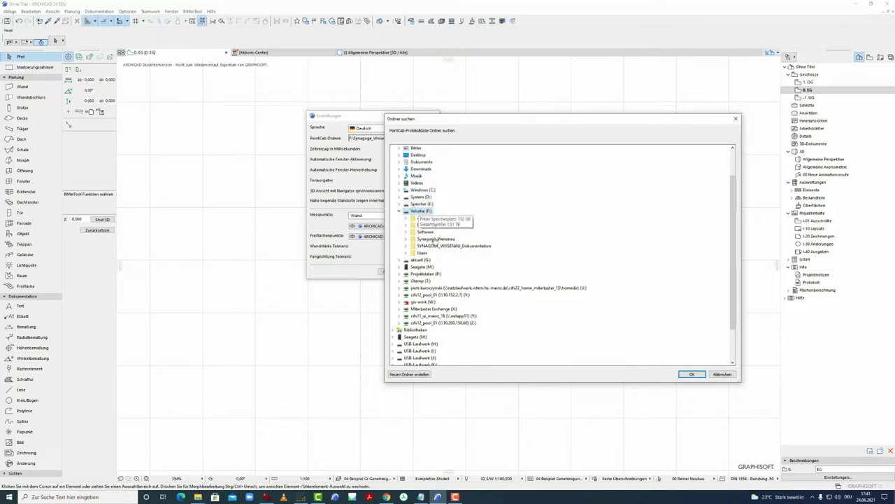
left_click(436, 239)
scroll(446, 307, "down", 2)
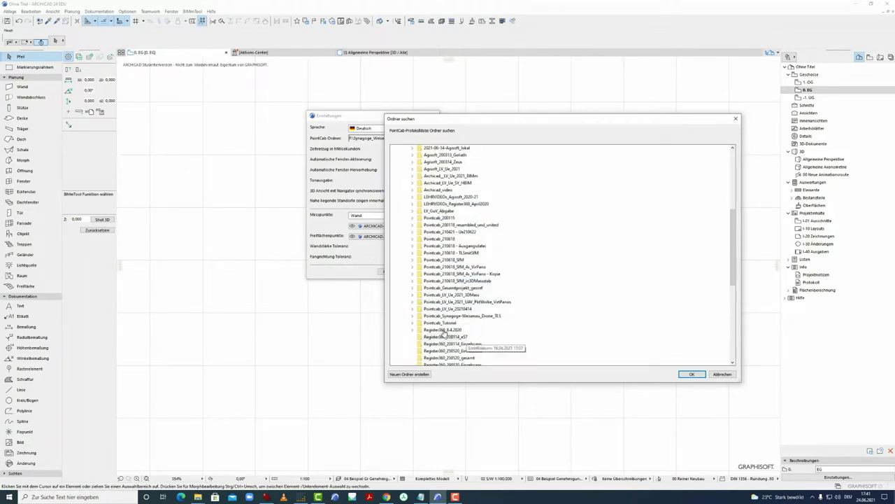
left_click(436, 323)
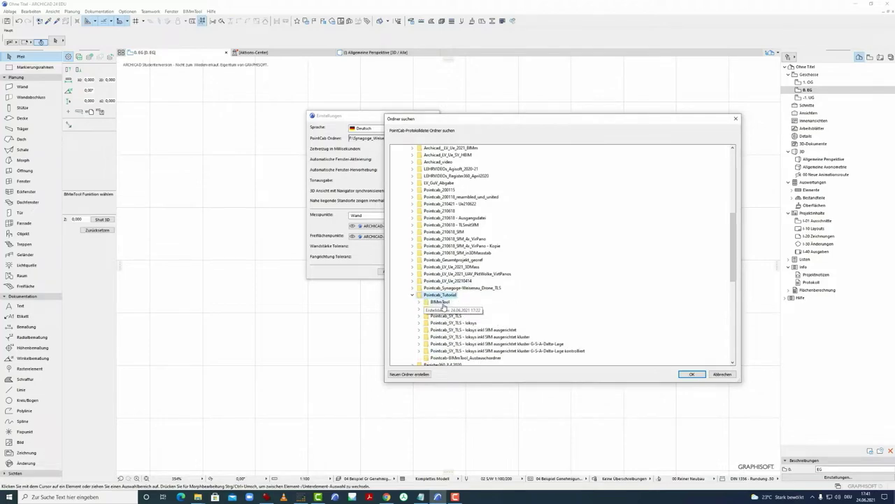
scroll(503, 322, "down", 3)
left_click(489, 316)
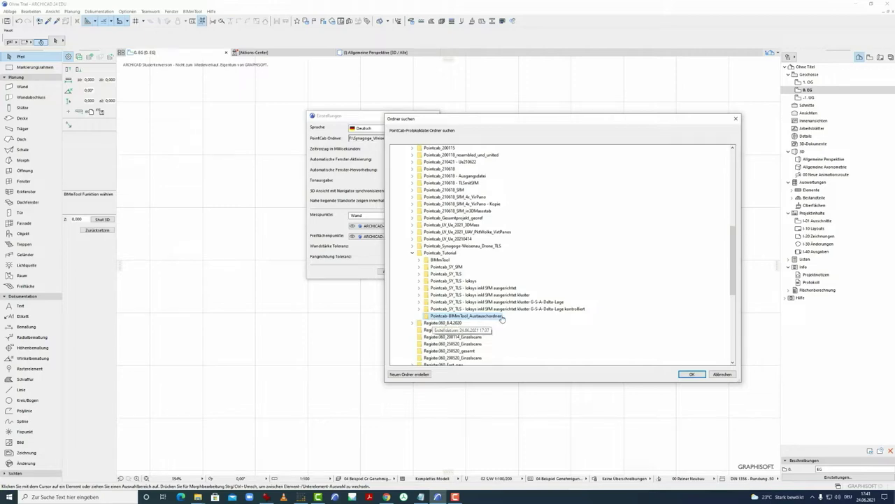
left_click(691, 374)
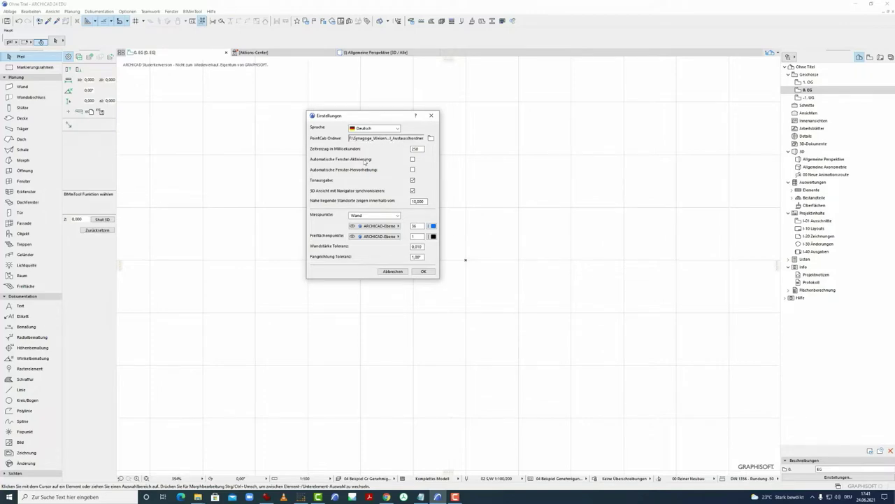
left_click(424, 272)
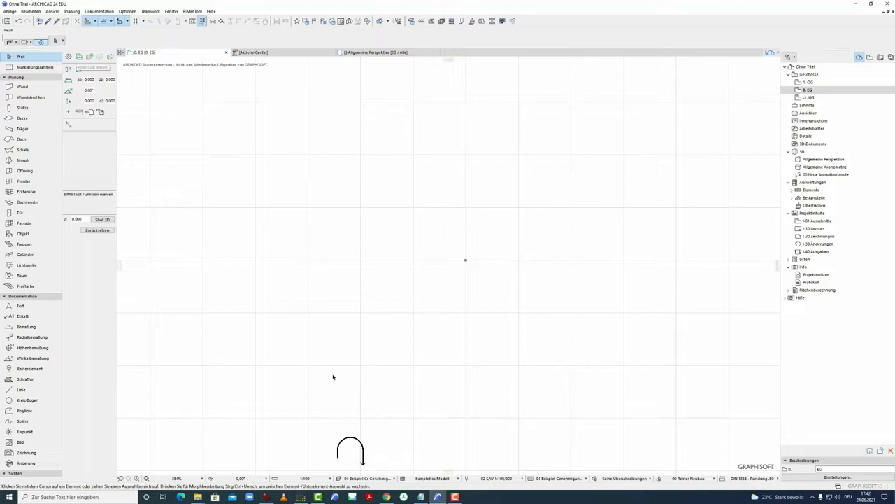
- Create new layers 99 Pointcab 3D-PktWolken, 99 Pointcab Ansichten, 99 Pointcab Grundrisse, 99 Pointcab Lageplan and 99 Pointcab Schnitte
left_click(339, 479)
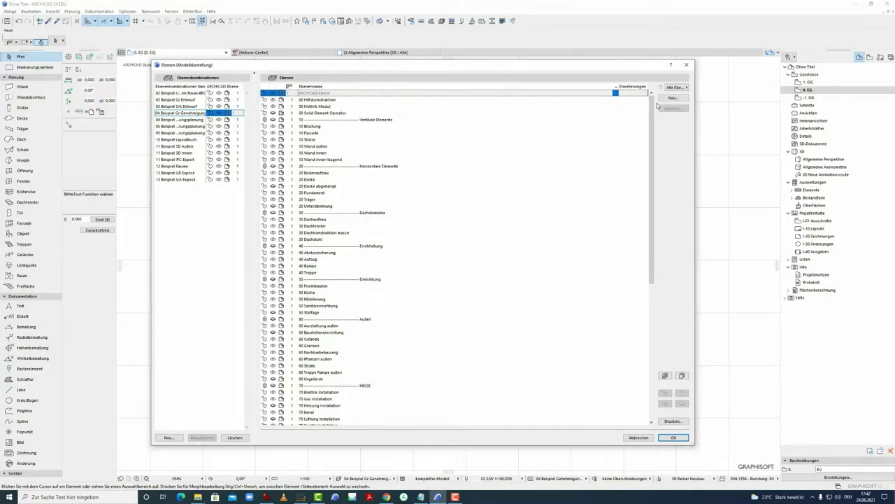
left_click_drag(651, 118, 668, 298)
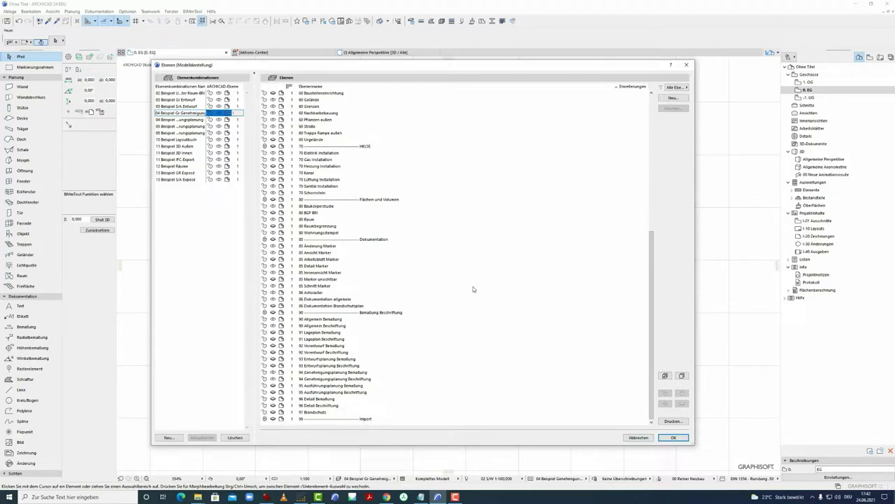
left_click(673, 98)
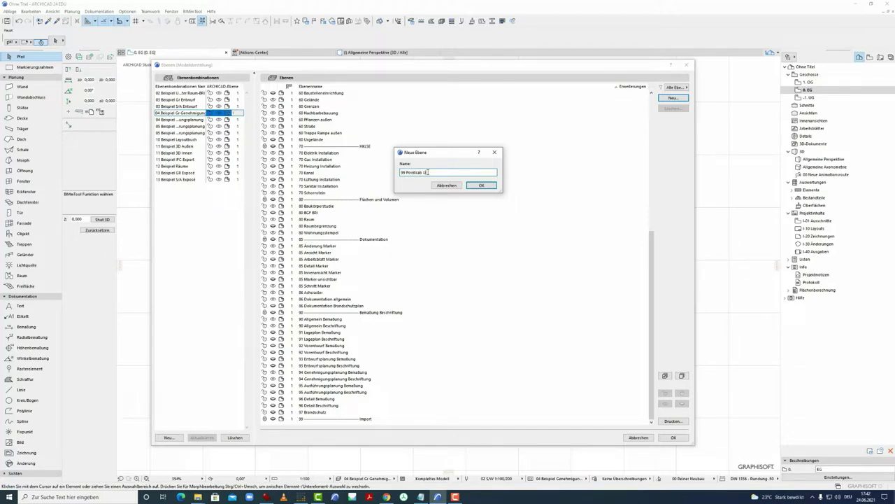
left_click(482, 185)
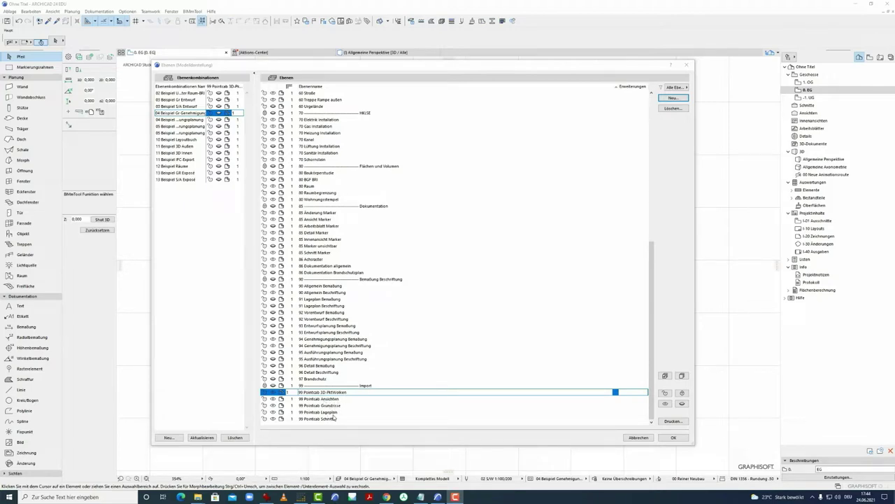
left_click(673, 438)
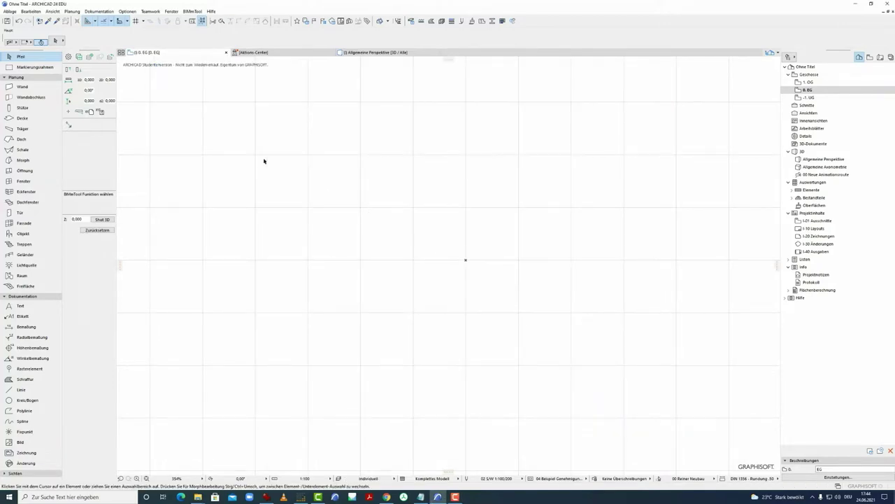
- Start the BIMmImport and load the Pointcab_Tutorial subfolder Pointcab_SY_TLS - loksys inkl SfM ausgerichtet kluster G-S-A-Delta-Lage kontrolliert as the BIMm folder
left_click(79, 57)
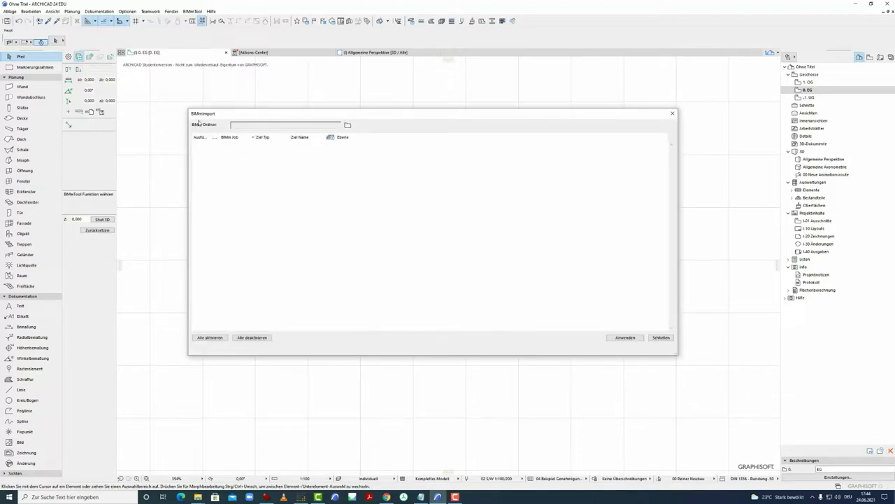
left_click(348, 126)
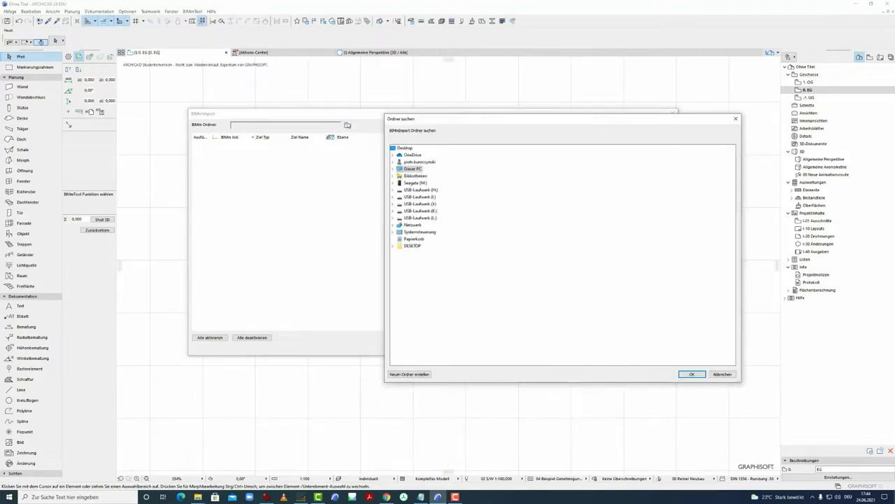
double_click(413, 169)
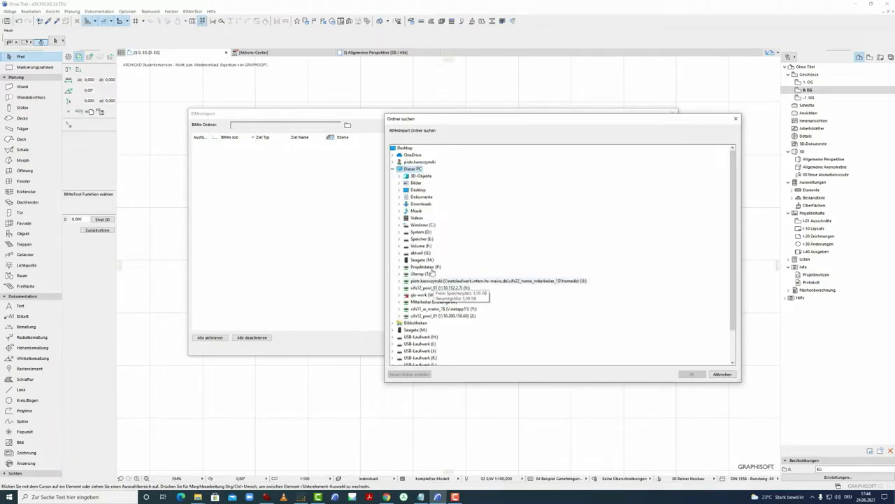
double_click(423, 247)
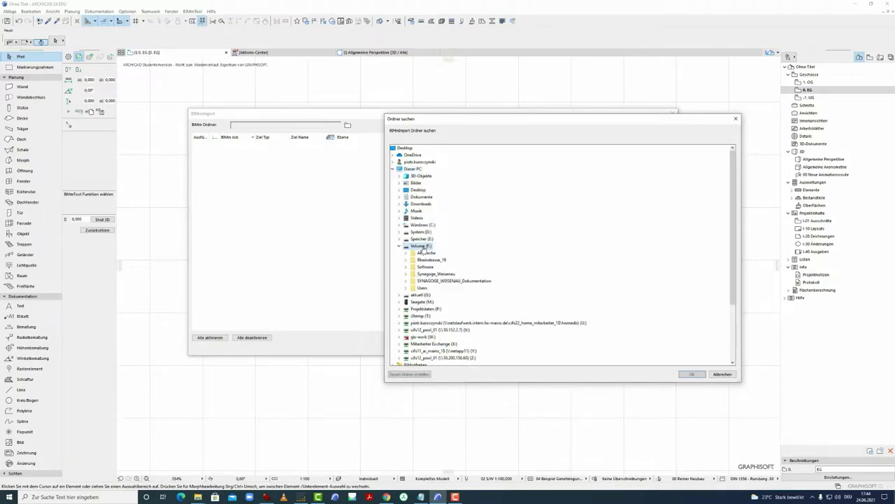
left_click(439, 277)
double_click(439, 277)
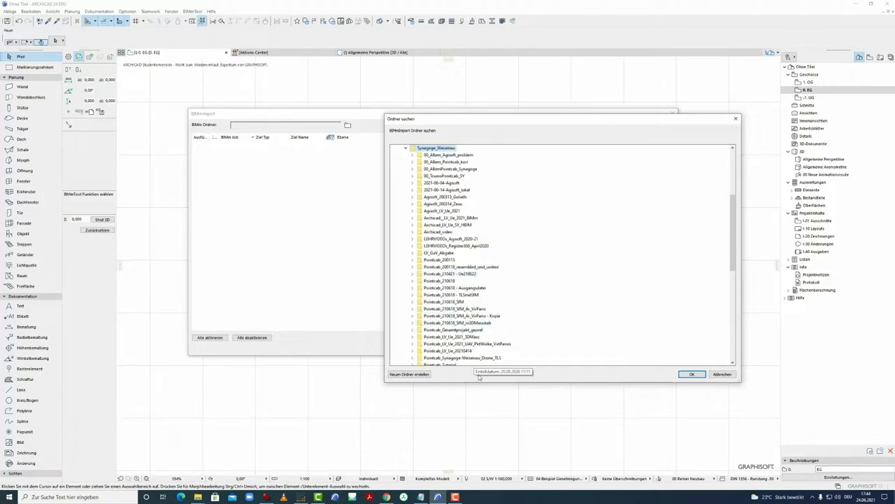
scroll(472, 349, "down", 2)
double_click(452, 325)
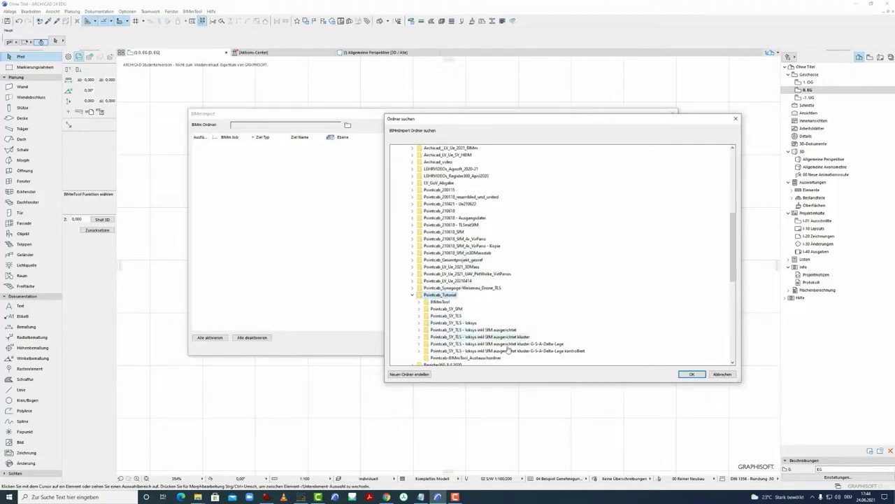
scroll(476, 322, "down", 2)
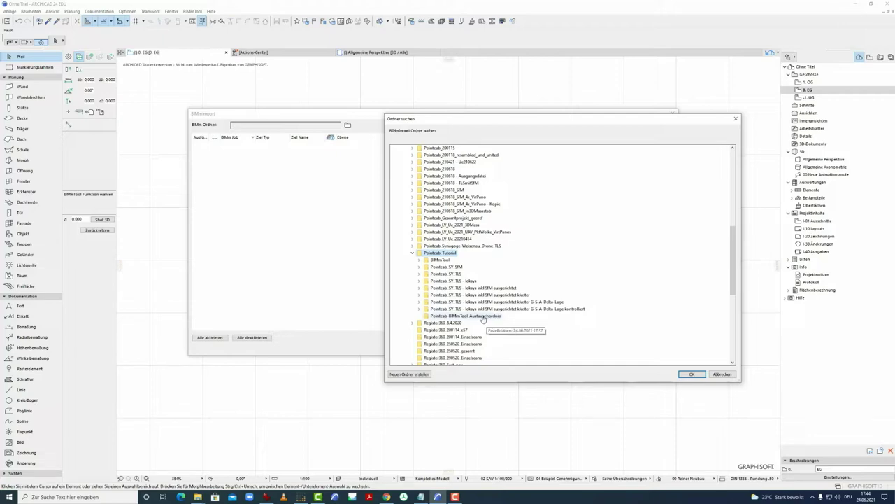
double_click(483, 309)
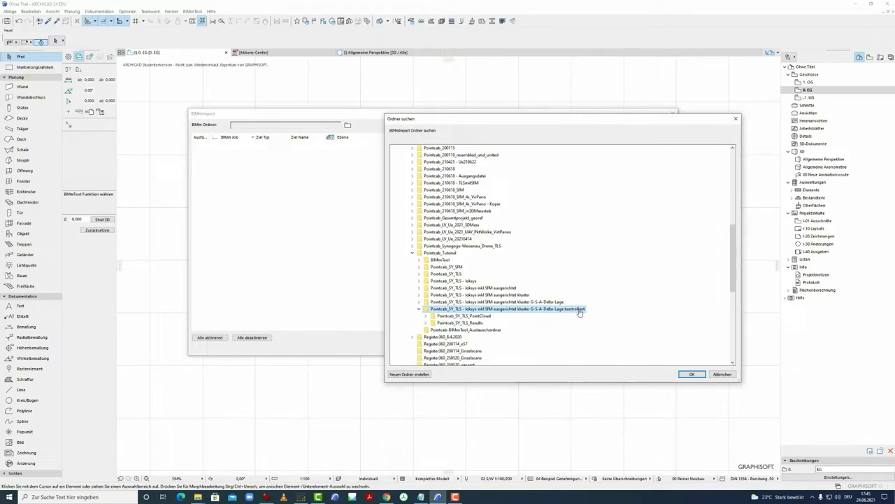
left_click(692, 374)
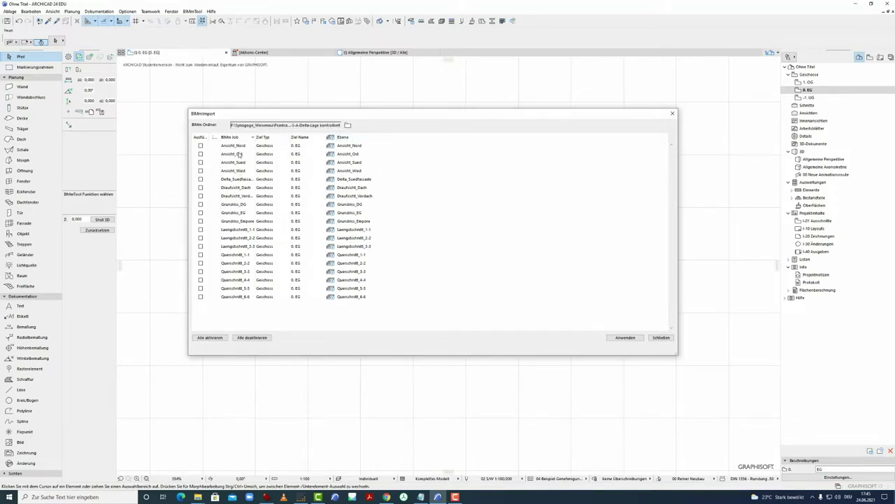
- Widen the columns of the BIMmImport job list, including Ausführen and BIMm Job
left_click_drag(253, 137, 324, 137)
left_click(284, 137)
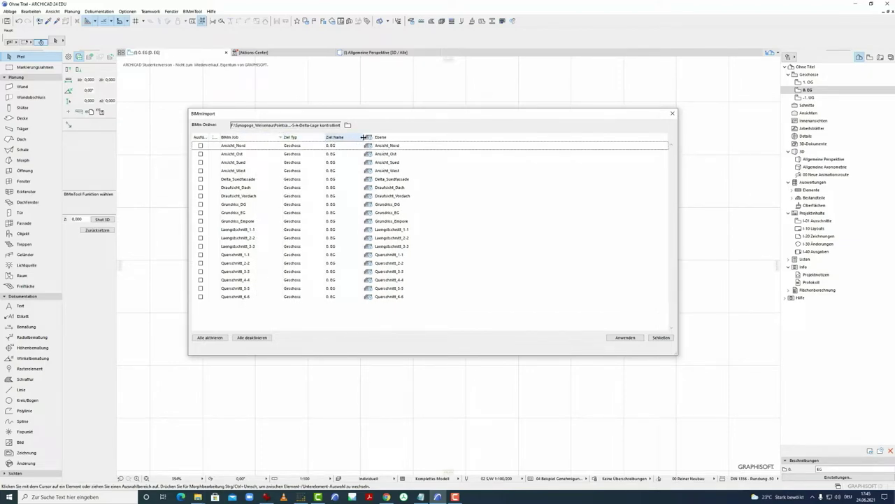
double_click(213, 137)
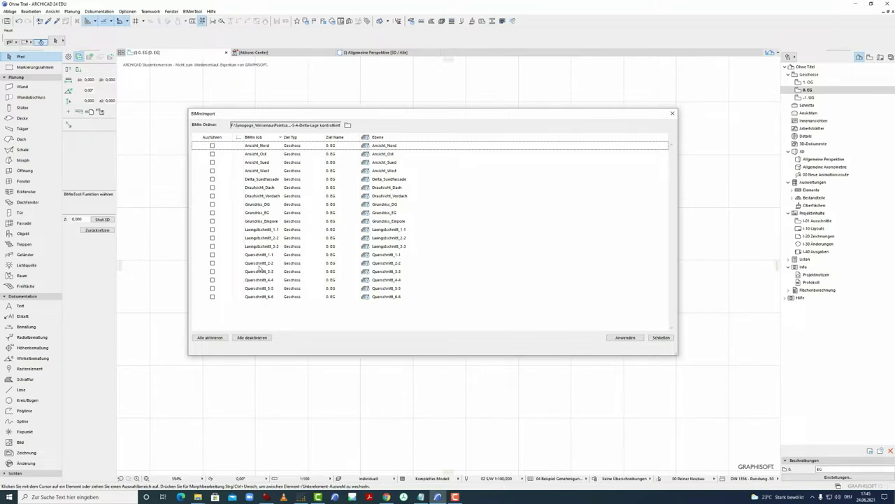
- Select and activate the longitudinal section jobs 1-1 to 3-3 and Querschnitt_1-1 to Querschnitt_6-6 for import
left_click(212, 255)
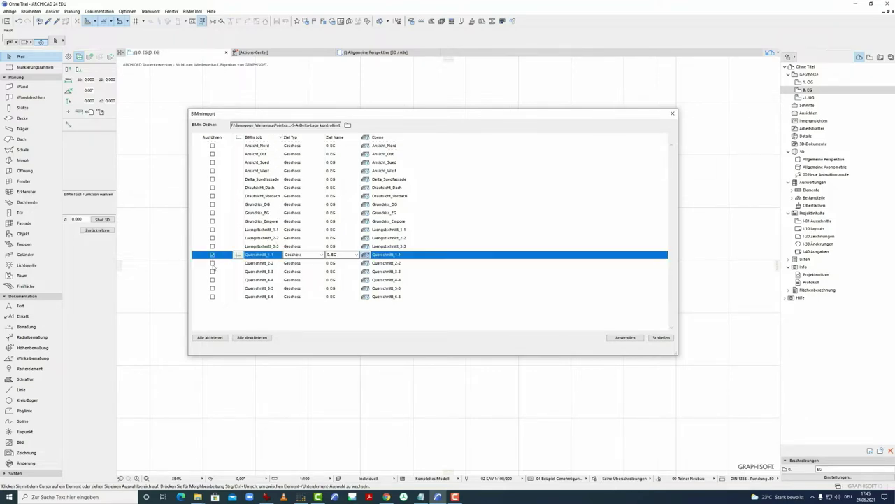
left_click(258, 297, "shift")
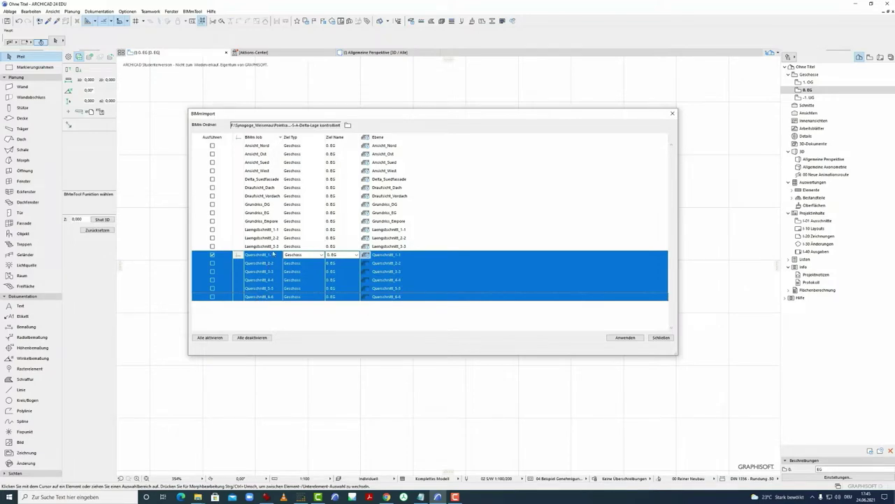
left_click(213, 230, "shift")
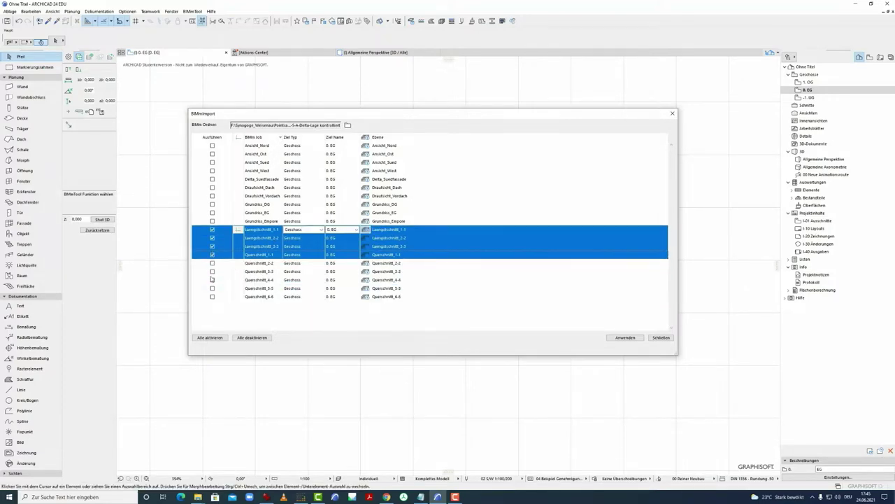
left_click(217, 296, "shift")
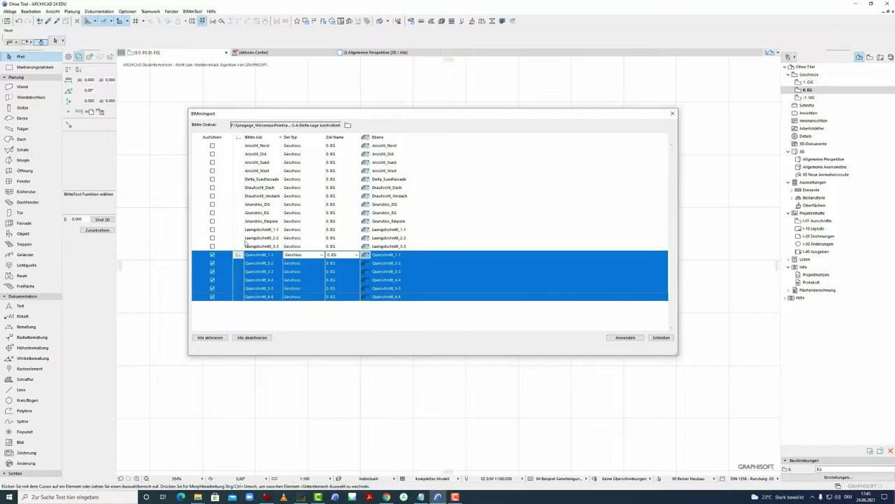
left_click(213, 230, "shift")
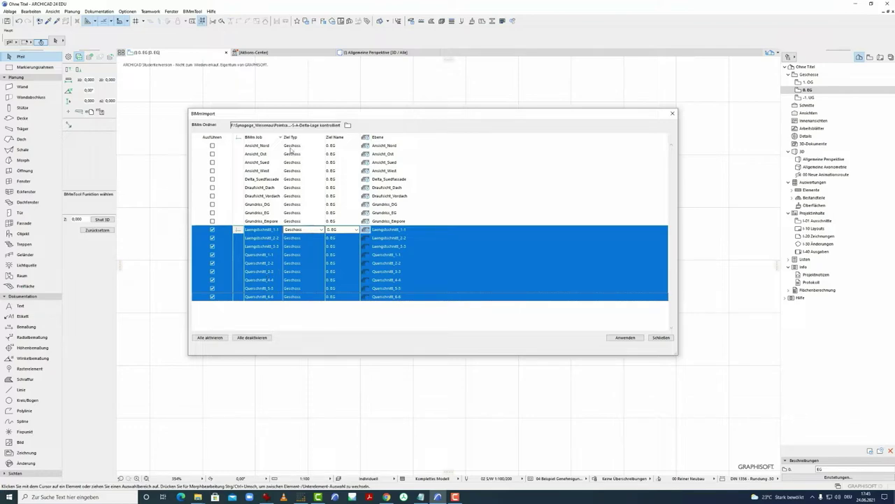
- Set the target type of the selected section jobs to Schnitt erzeugen and their ARCHICAD layer to 99 Pointcab Schnitte
left_click(322, 231)
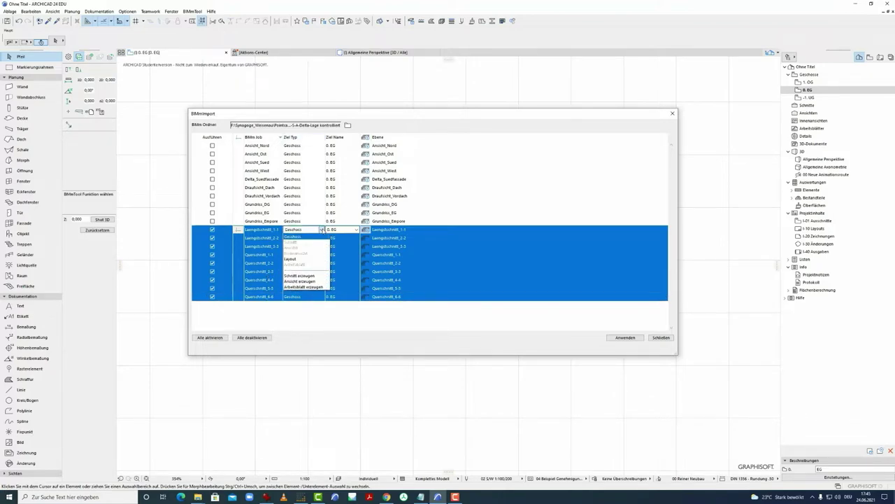
left_click(315, 278)
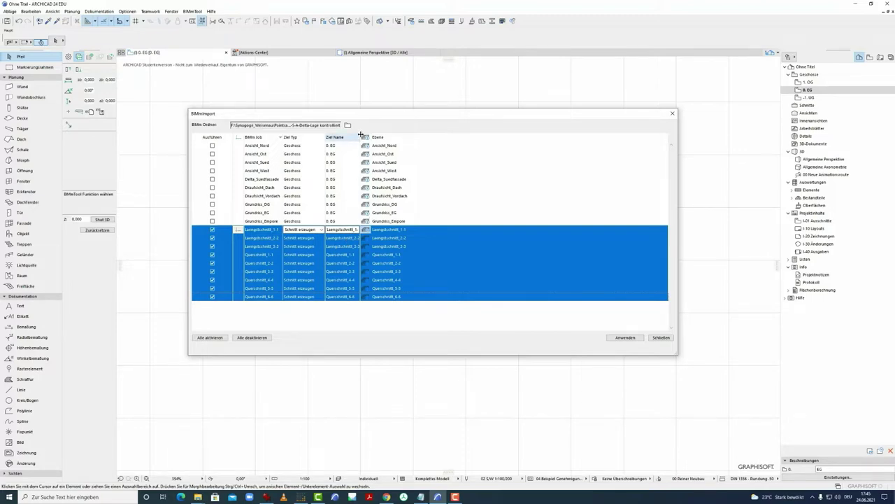
left_click_drag(360, 134, 392, 135)
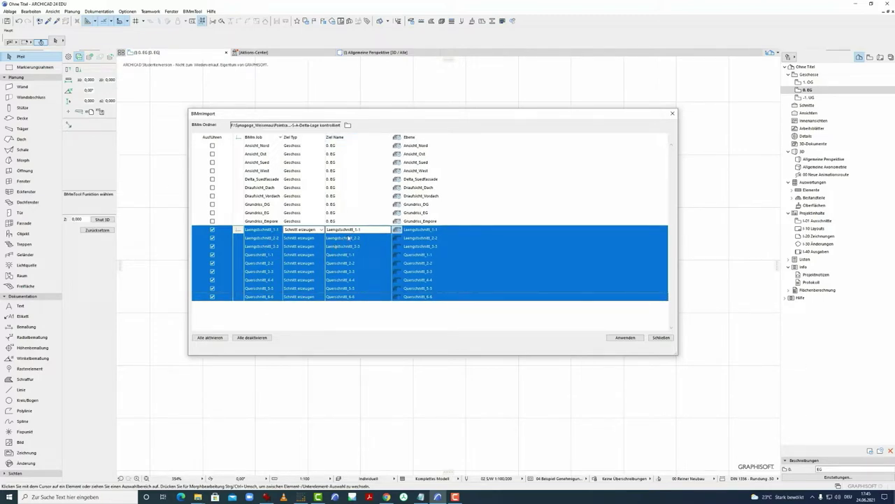
left_click(397, 230)
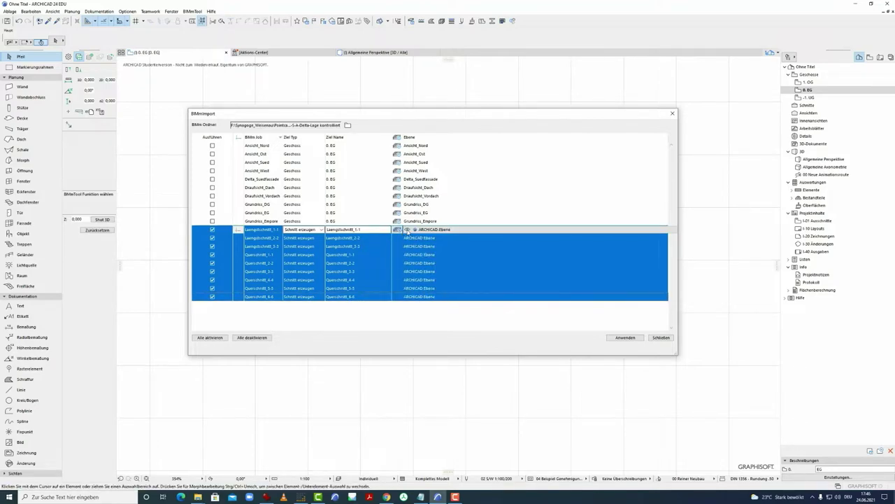
left_click(462, 229)
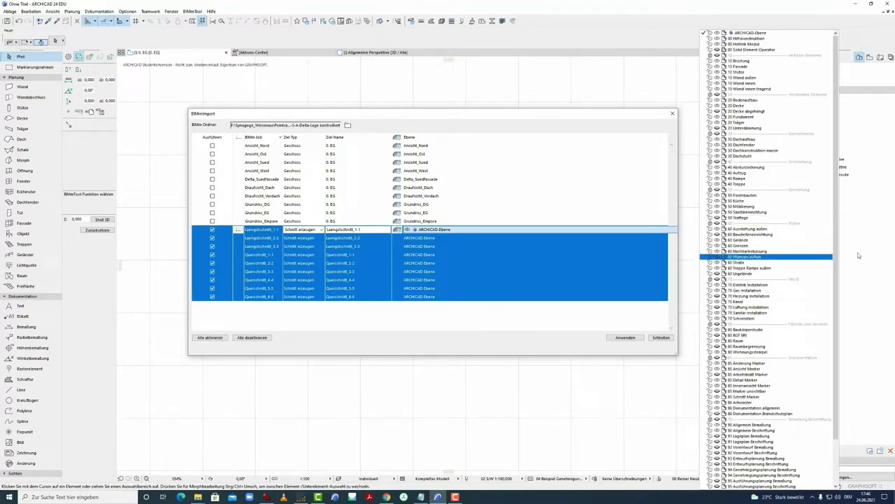
scroll(838, 266, "down", 3)
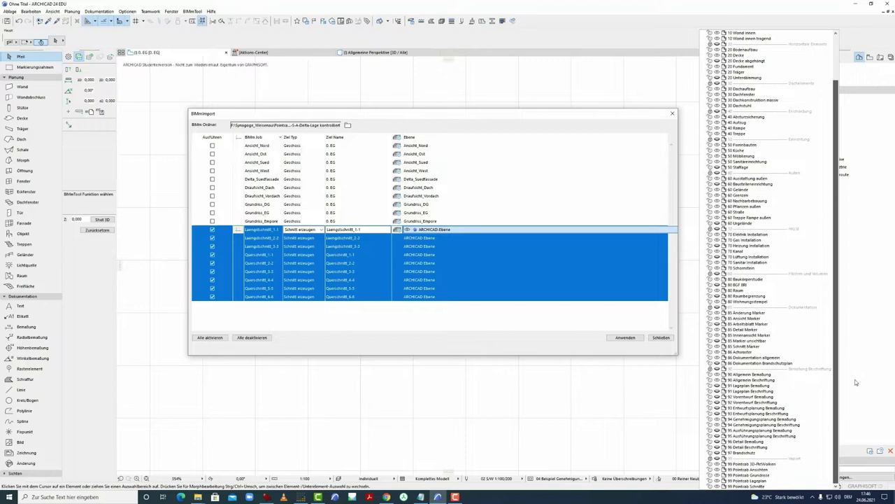
left_click(757, 487)
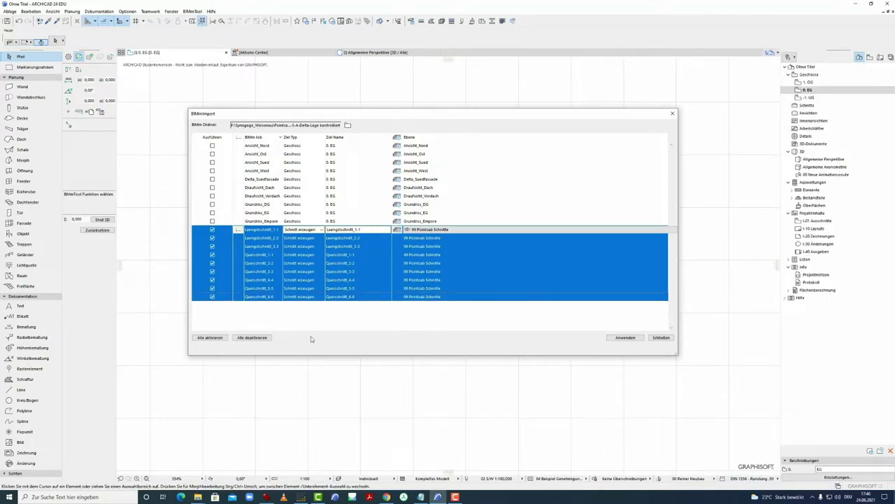
- Run the import of the section jobs, close the BIMmImport and view the section lines on storey 0. EG
left_click(631, 338)
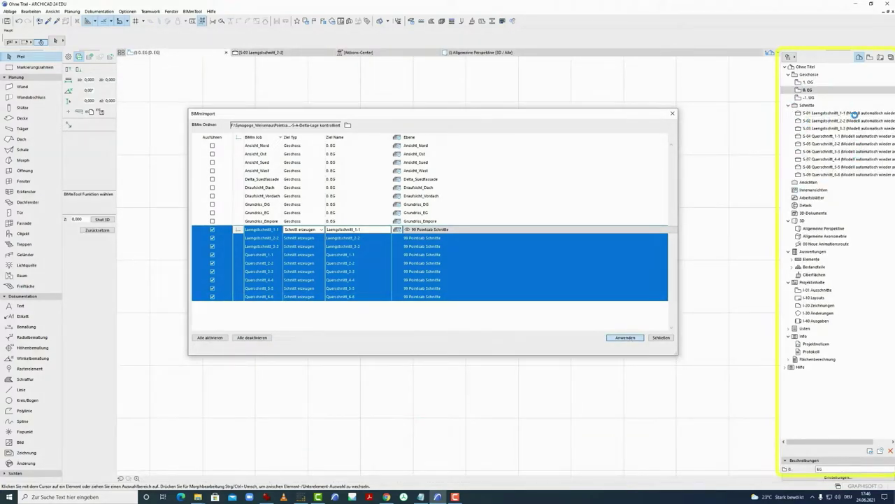
double_click(811, 120)
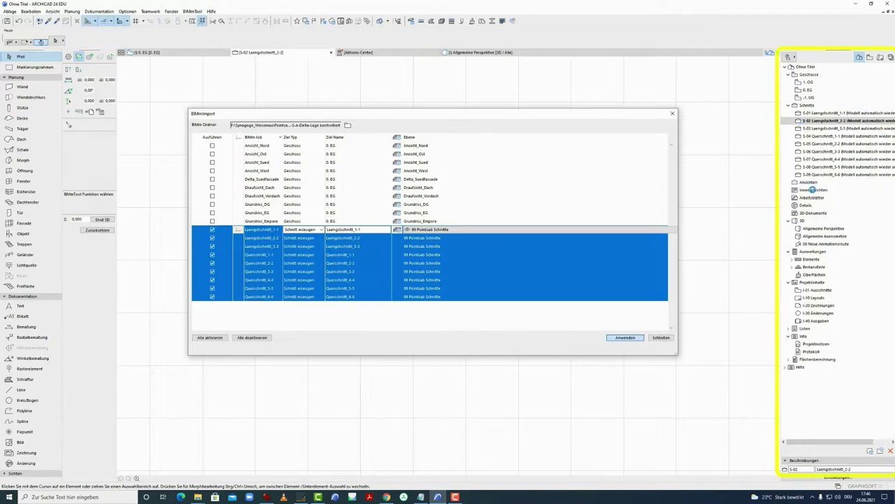
double_click(813, 128)
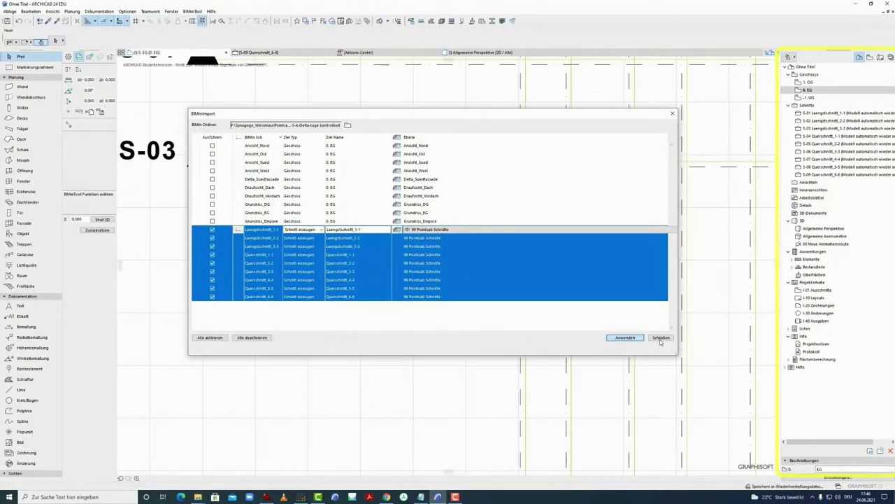
left_click(661, 338)
scroll(652, 198, "down", 5)
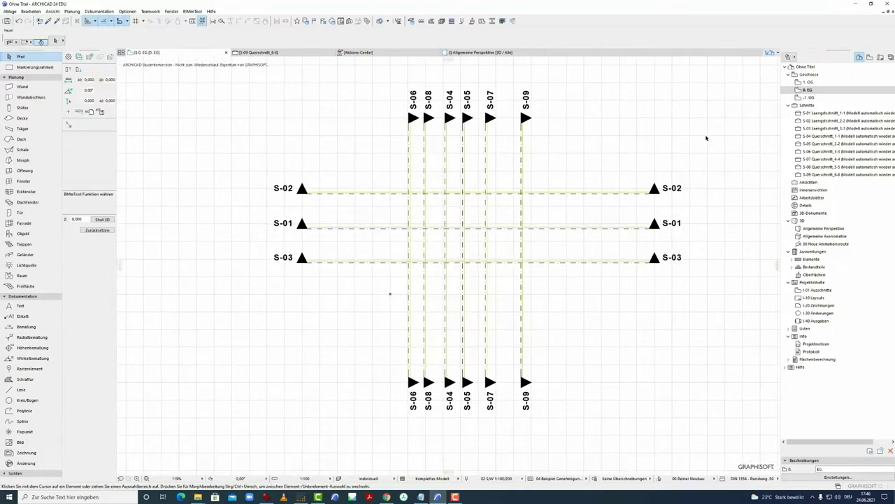
- Open the longitudinal sections S-01 and S-02 and examine the imported images, including the lower corner of S-01 up close
double_click(815, 113)
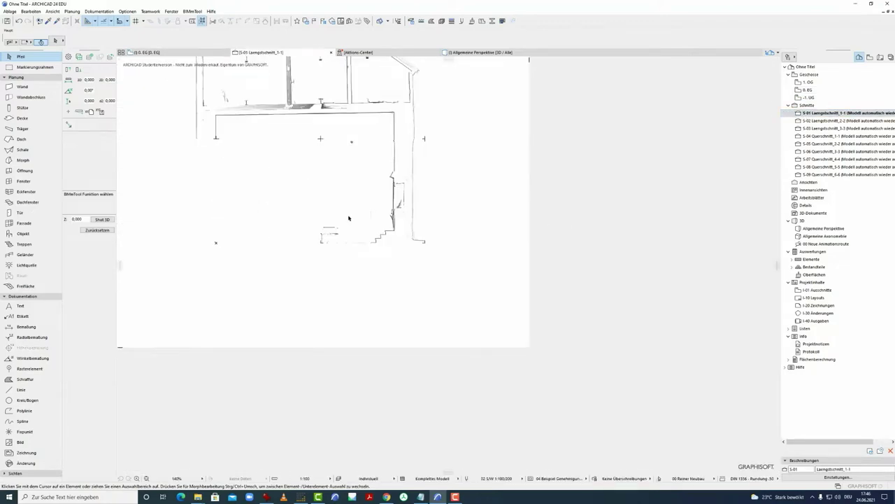
scroll(324, 303, "up", 1)
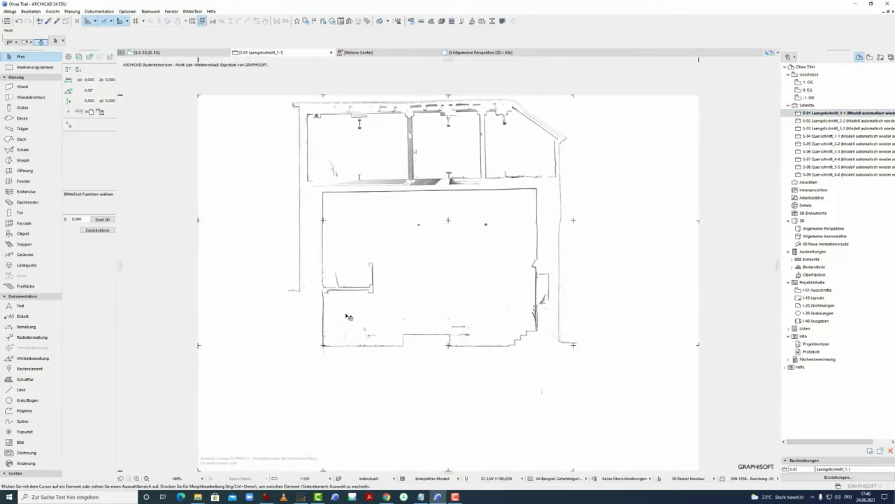
scroll(328, 351, "up", 3)
scroll(325, 348, "up", 5)
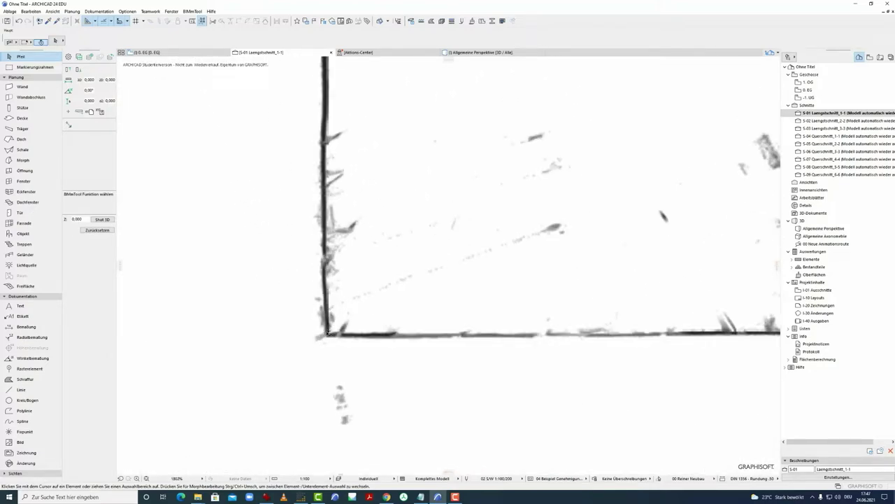
scroll(326, 335, "down", 12)
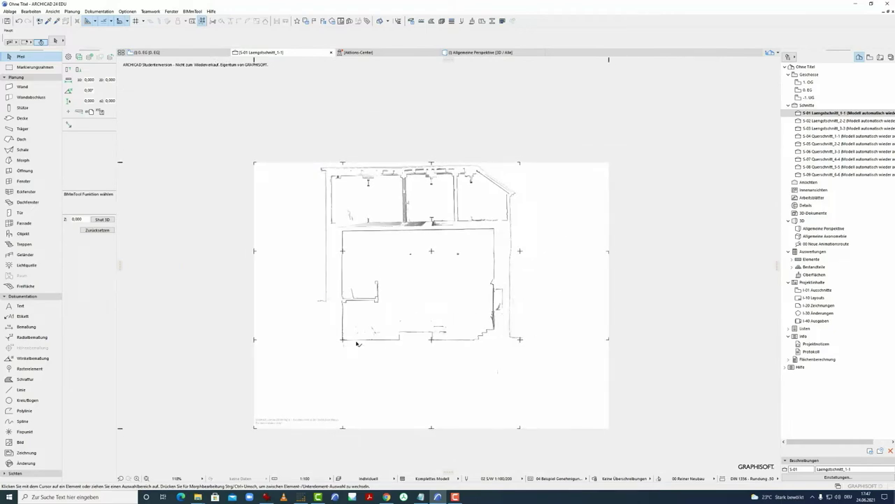
middle_click_drag(357, 343, 371, 334)
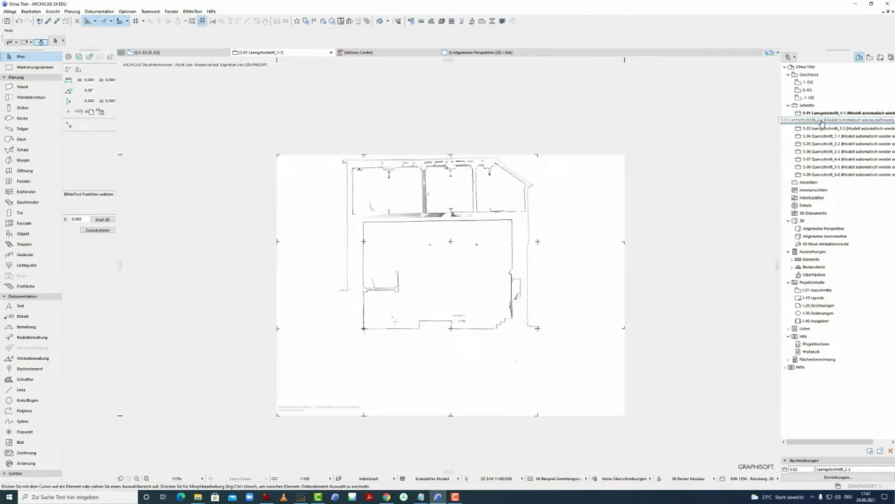
scroll(416, 196, "down", 2)
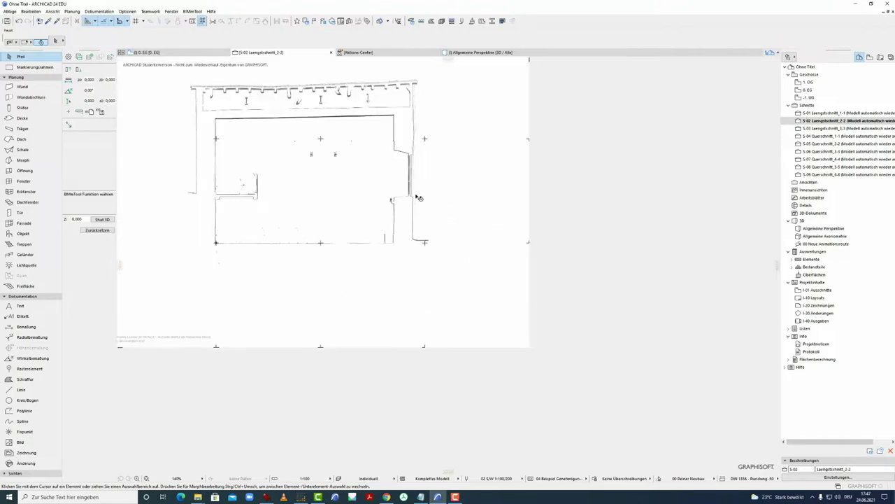
scroll(411, 284, "up", 3)
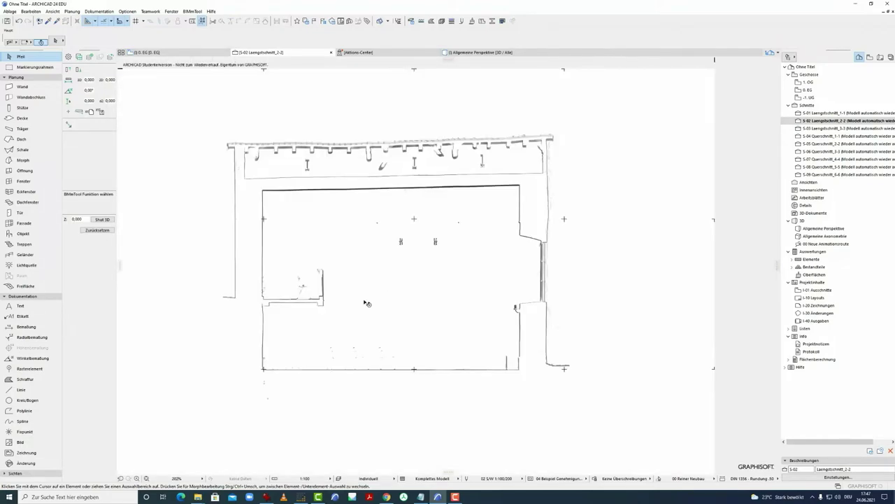
- Open the section S-08 Querschnitt_5-5 and examine its imported image
double_click(829, 167)
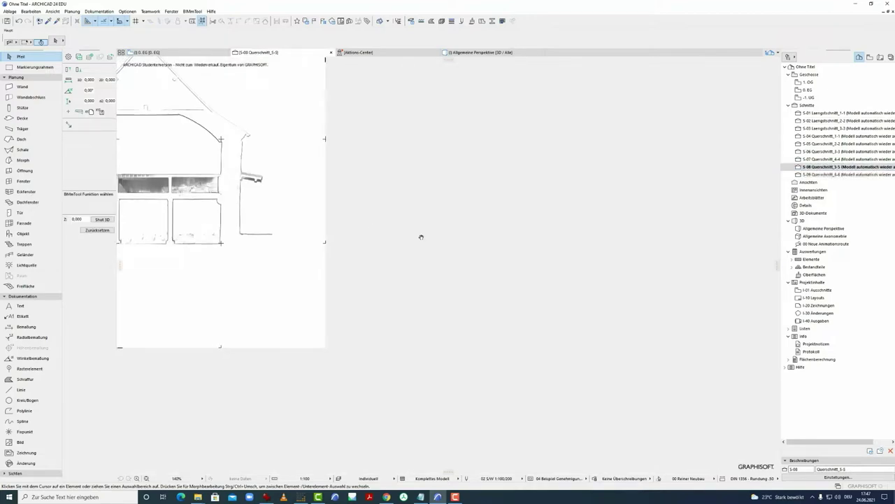
scroll(381, 262, "up", 5)
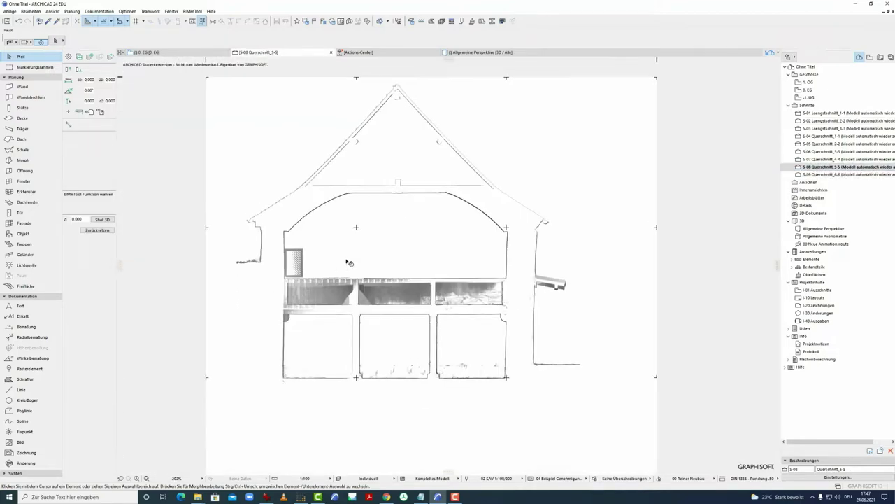
scroll(433, 294, "down", 3)
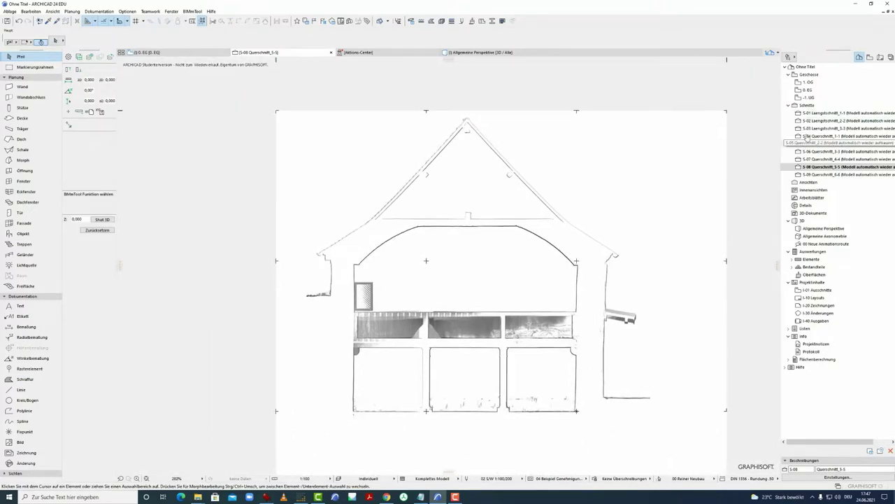
scroll(600, 214, "down", 1)
scroll(588, 212, "up", 1)
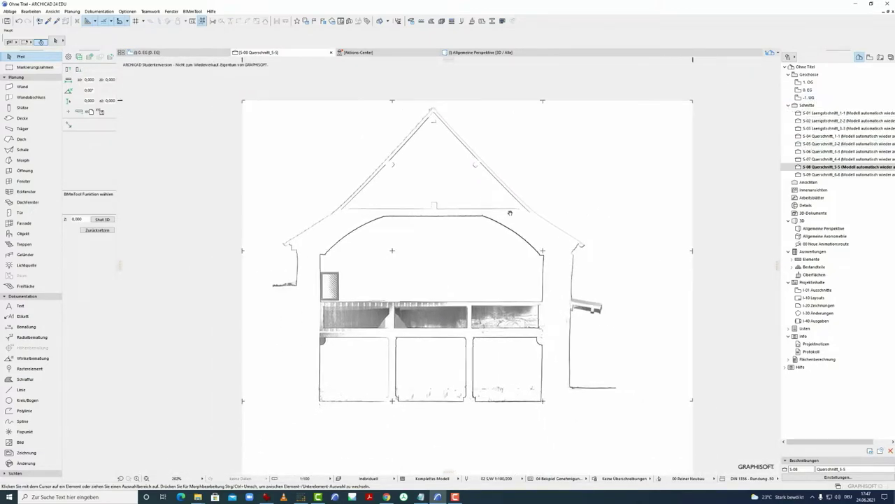
- Reopen the BIMmImport, deactivate all section jobs and activate Ansicht_Nord, Ansicht_Ost, Ansicht_Sued and Ansicht_West
left_click(78, 57)
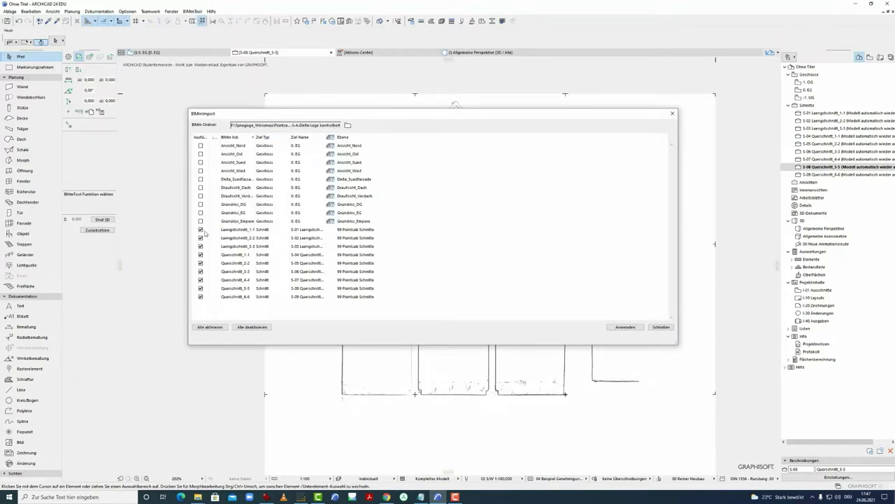
left_click_drag(230, 232, 232, 297)
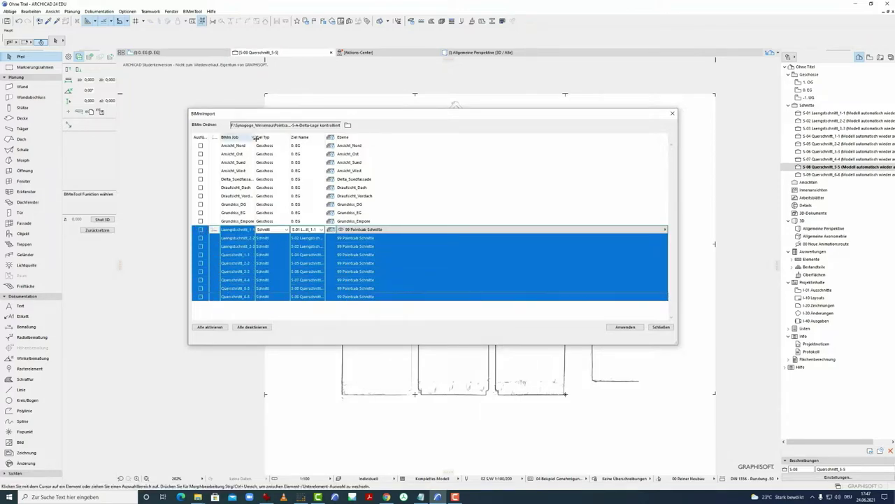
left_click_drag(254, 138, 234, 171)
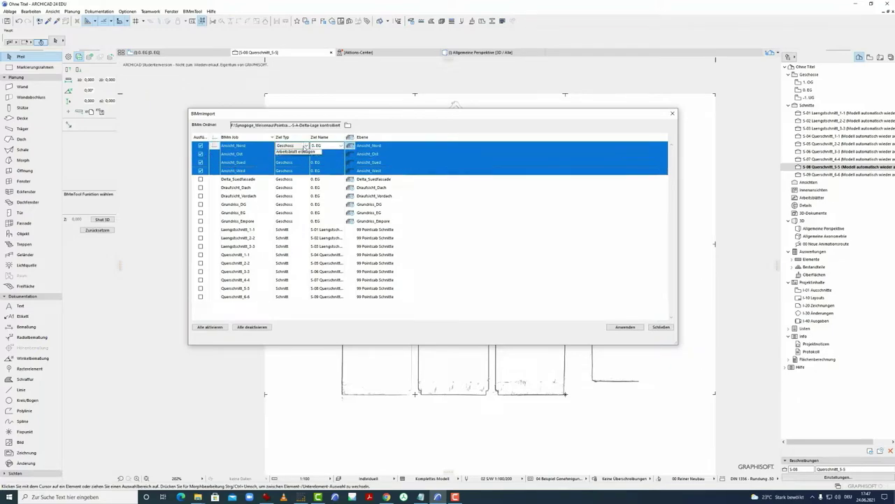
- Set the four Ansicht jobs to Ansicht erzeugen on the layer 99 Pointcab Ansichten and run their import
left_click(306, 144)
left_click(305, 198)
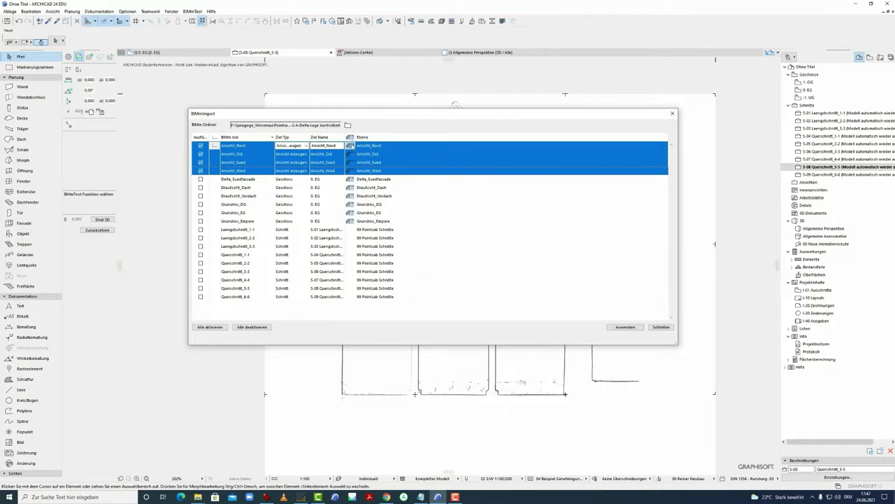
left_click(372, 146)
left_click(665, 145)
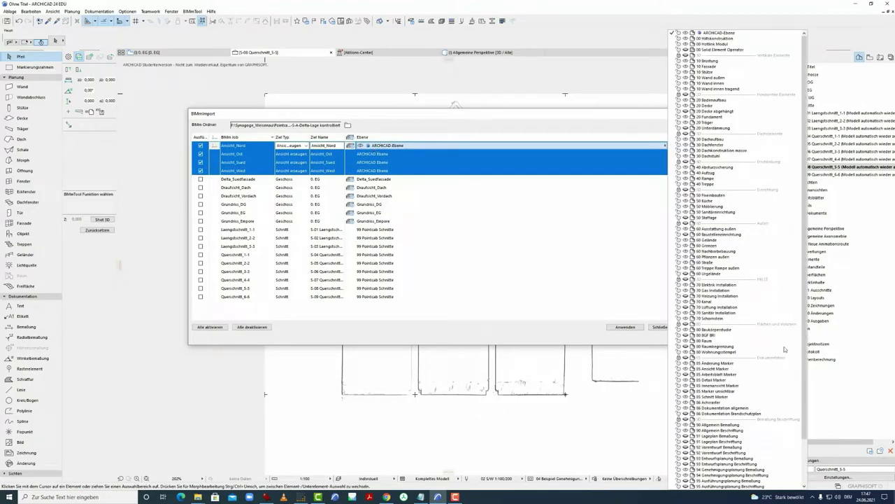
scroll(752, 448, "down", 3)
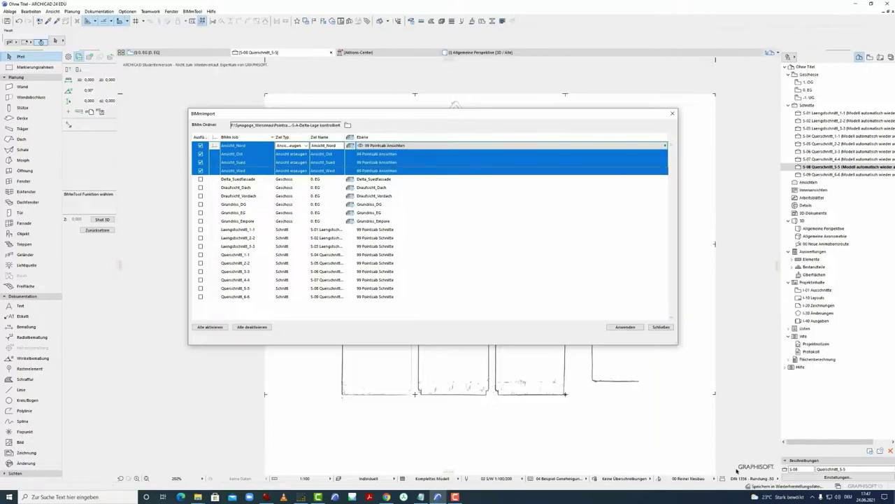
left_click(720, 470)
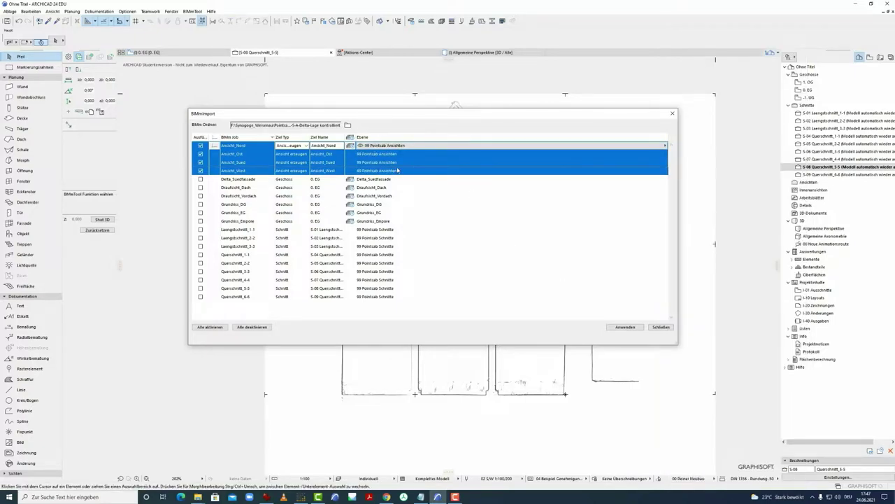
left_click(626, 327)
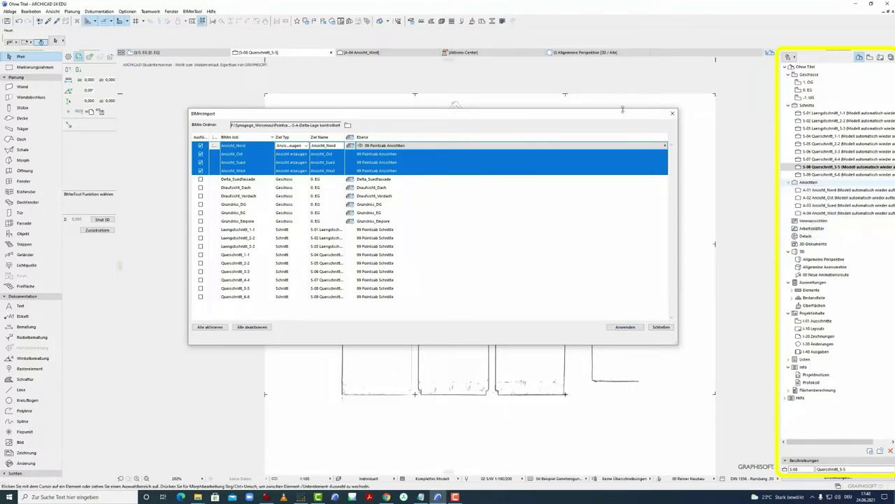
- Close the BIMmImport and examine the imported images of the elevations A-01 Ansicht_Nord and A-02 Ansicht_Ost, including the lower wall edge of A-02
left_click(660, 327)
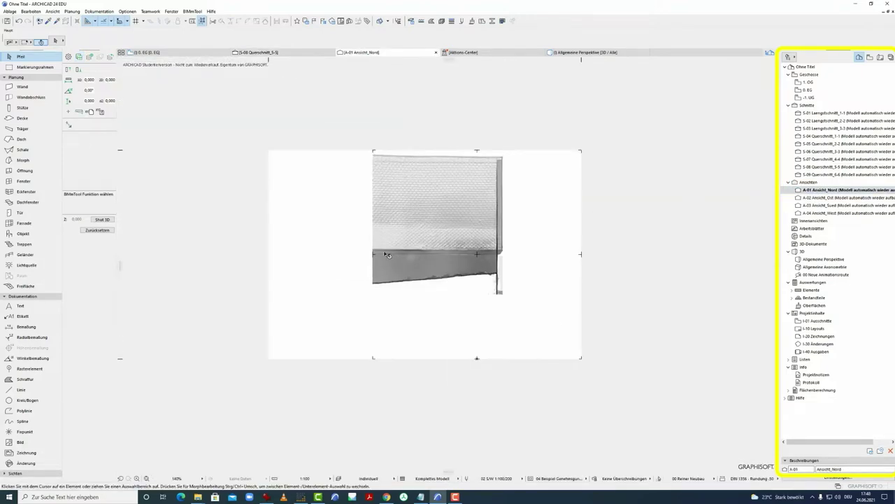
scroll(517, 297, "up", 2)
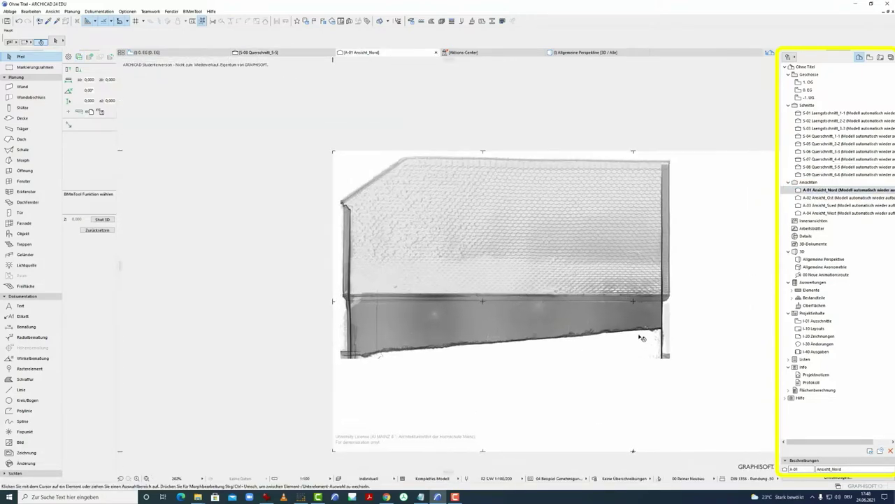
key("Down")
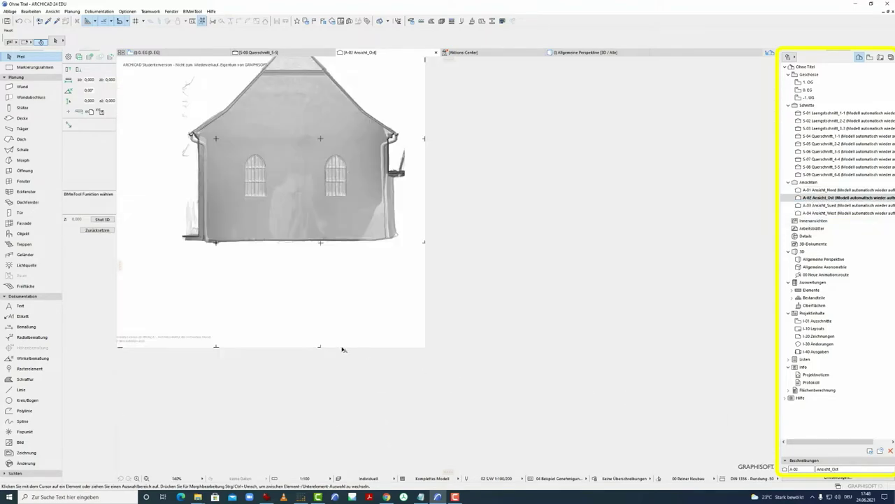
scroll(364, 302, "up", 4)
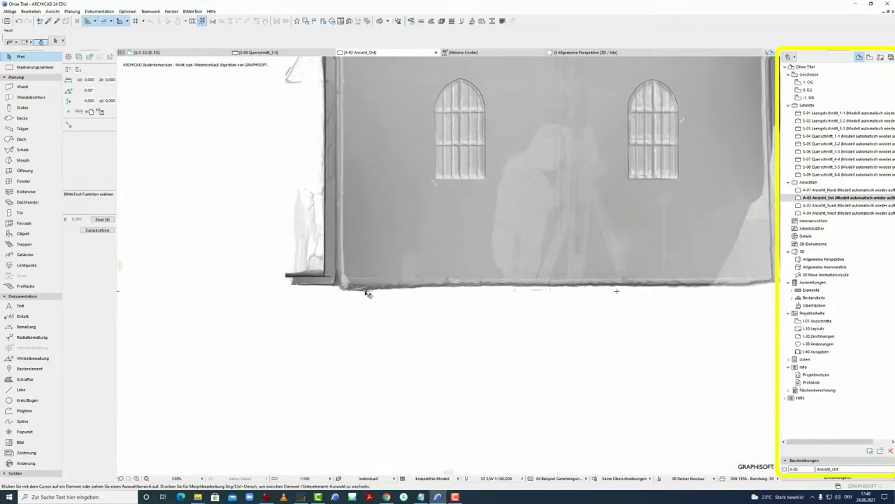
scroll(369, 296, "down", 4)
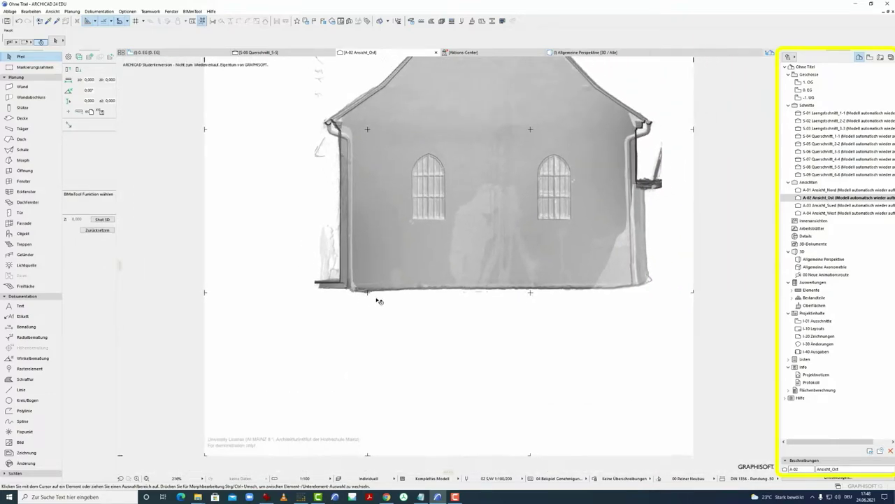
middle_click_drag(420, 363, 438, 367)
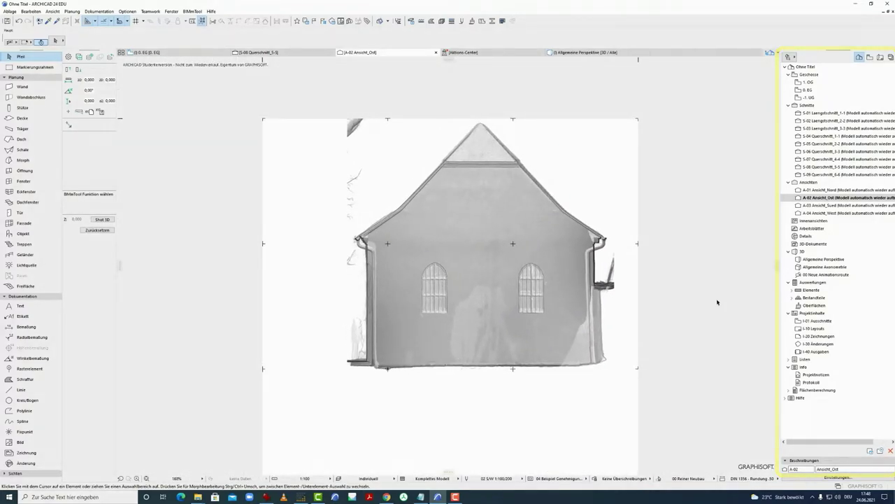
- Reopen the BIMmImport, deactivate the four Ansicht jobs and activate all Laengsschnitt and Querschnitt jobs
left_click(81, 58)
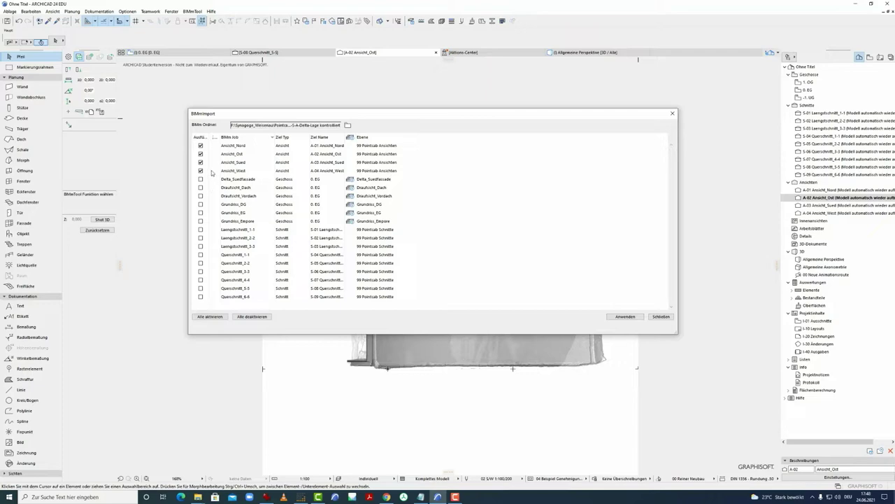
left_click(228, 147)
left_click(234, 170, "shift")
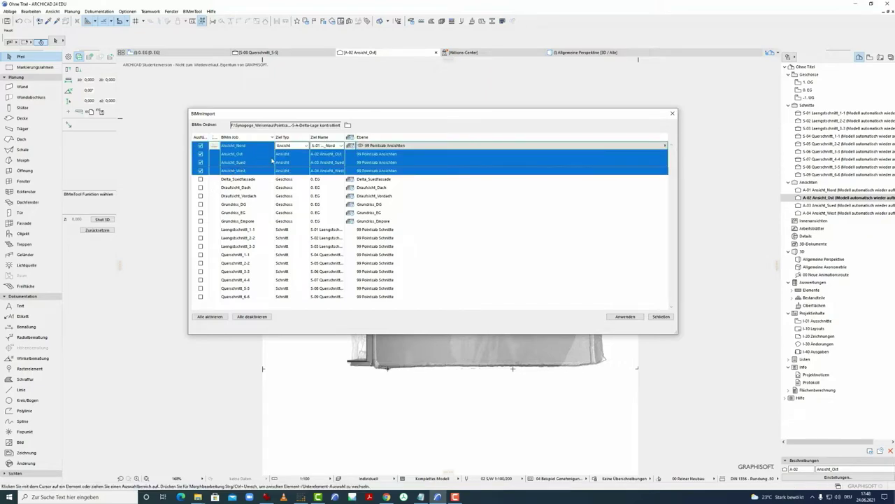
left_click_drag(273, 137, 282, 137)
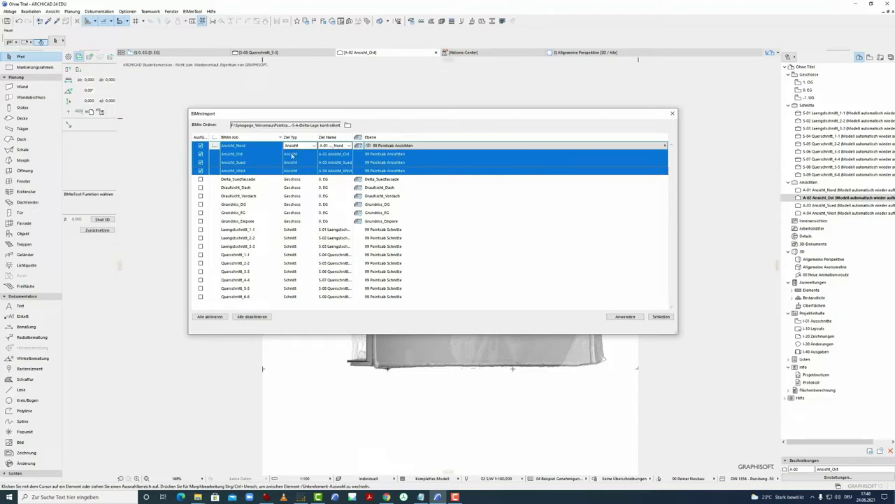
left_click(202, 146)
left_click_drag(240, 227, 237, 297)
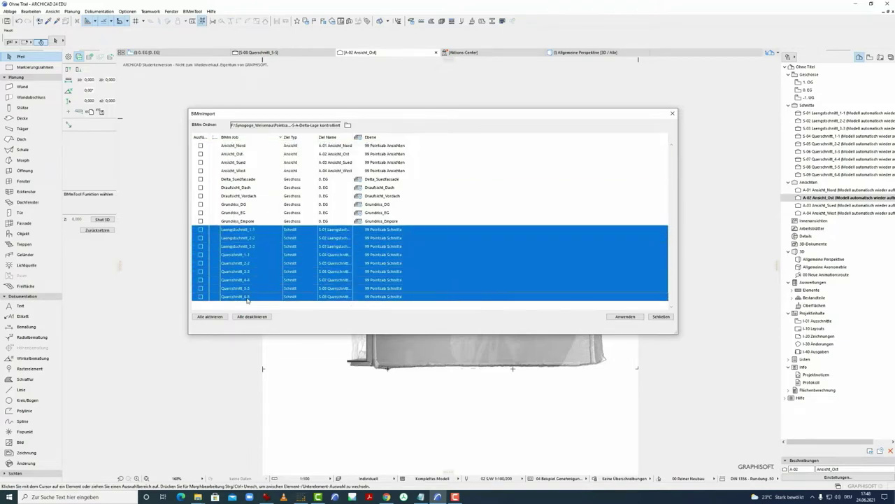
left_click(201, 230)
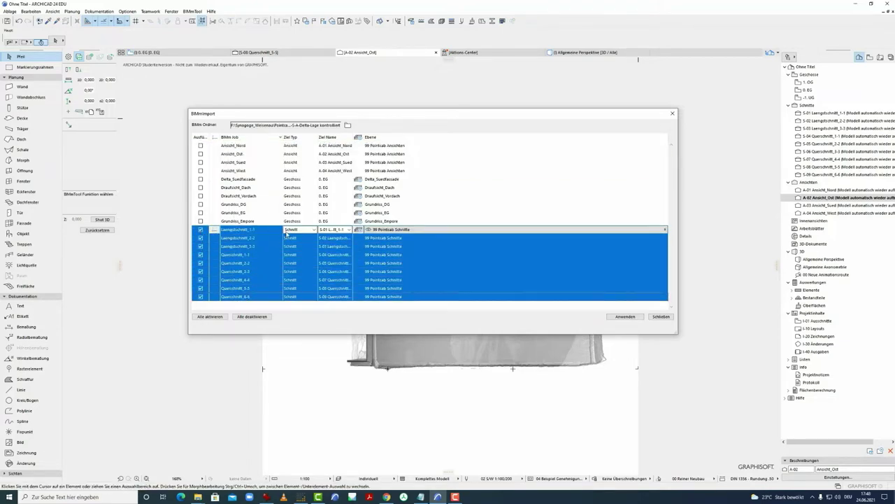
- Set the nine section jobs to Arbeitsblatt erzeugen on the layer 99 Pointcab Schnitte and run their import
left_click(315, 230)
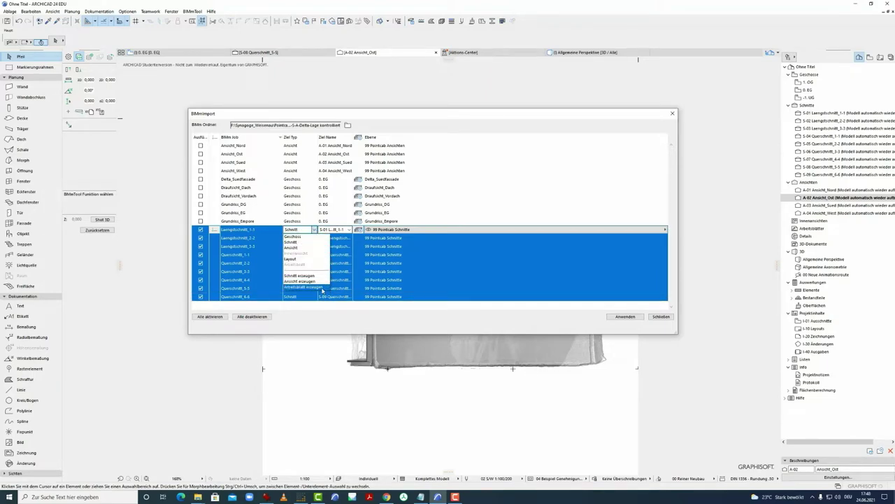
left_click(305, 288)
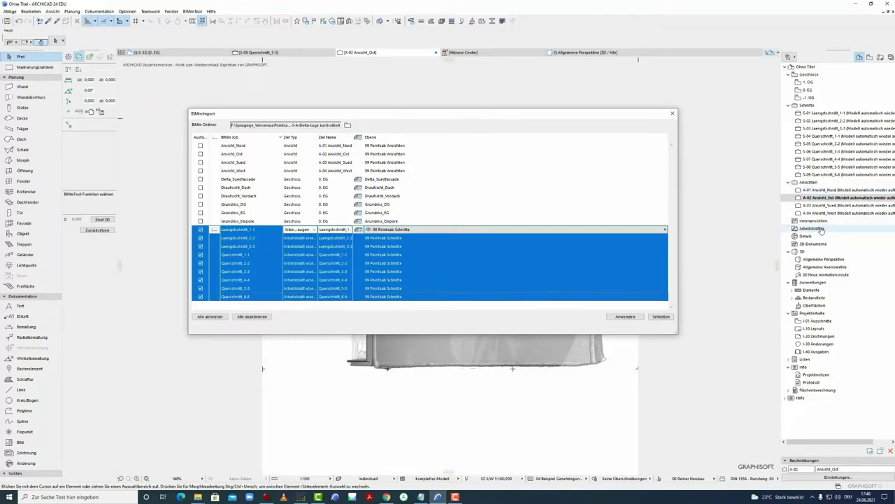
left_click(368, 230)
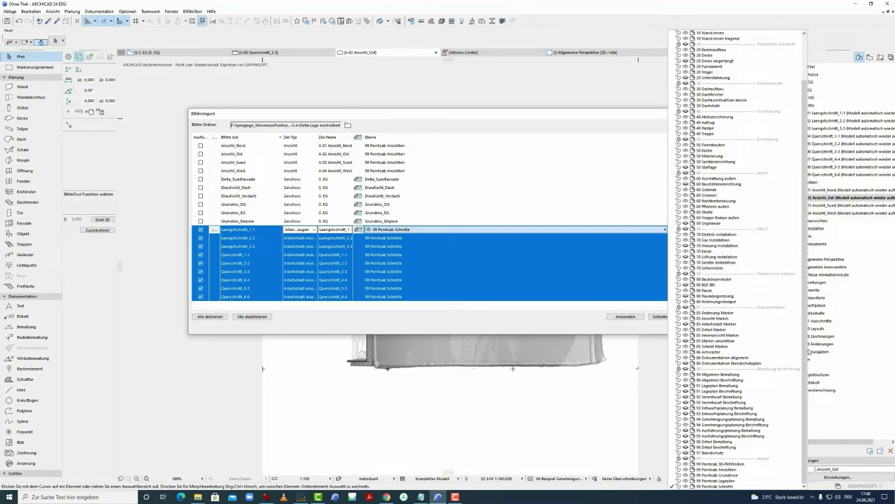
left_click(734, 486)
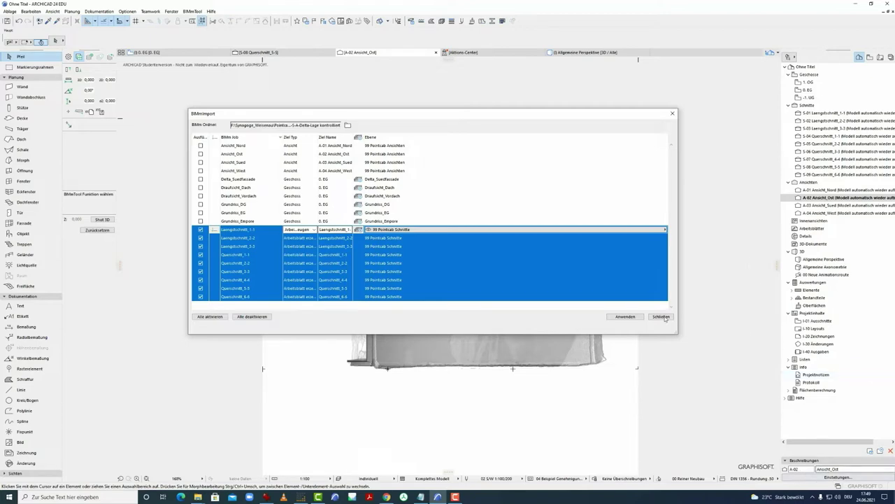
left_click(625, 317)
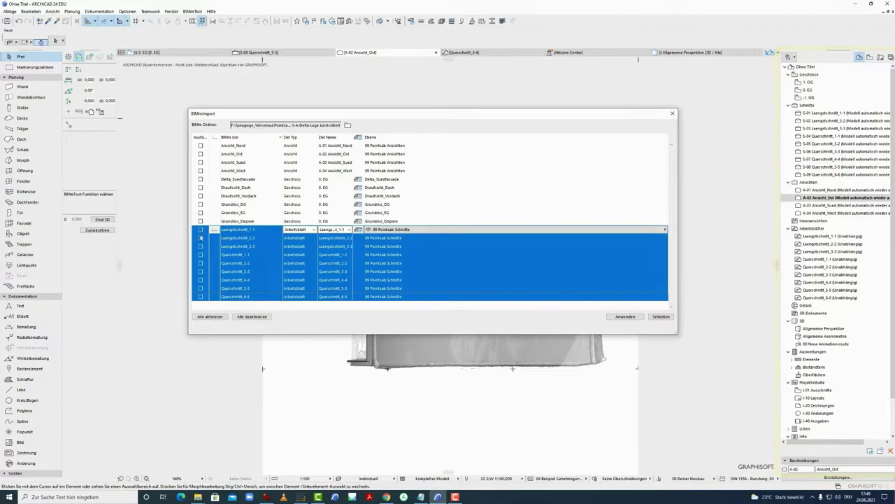
- Activate the four Ansicht jobs, set them to Arbeitsblatt erzeugen on the layer 99 Pointcab Ansichten and run their import
left_click(200, 146)
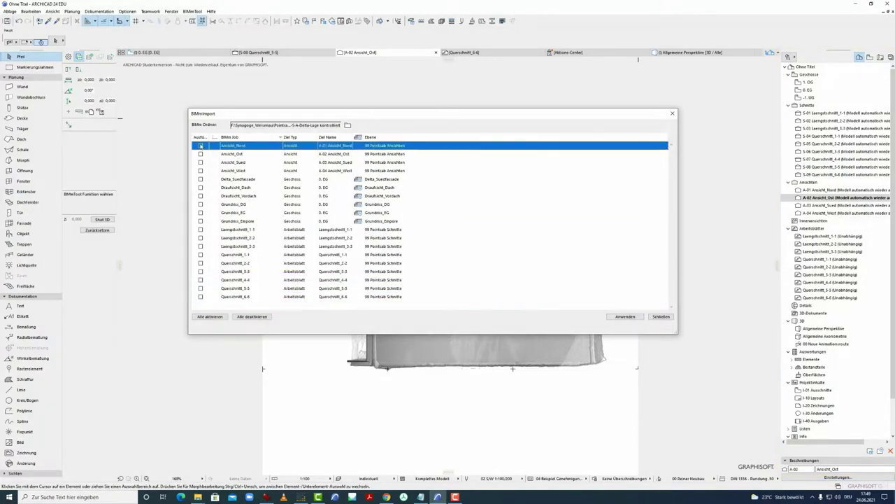
left_click_drag(202, 147, 205, 172)
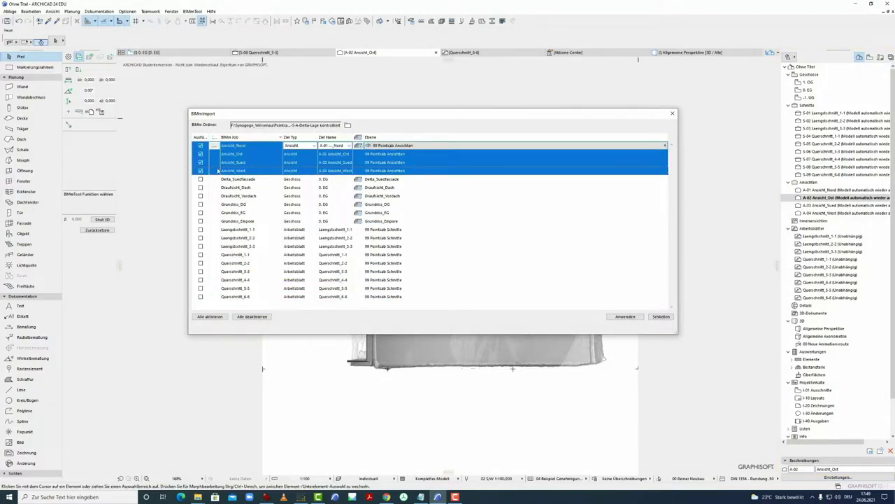
left_click(314, 145)
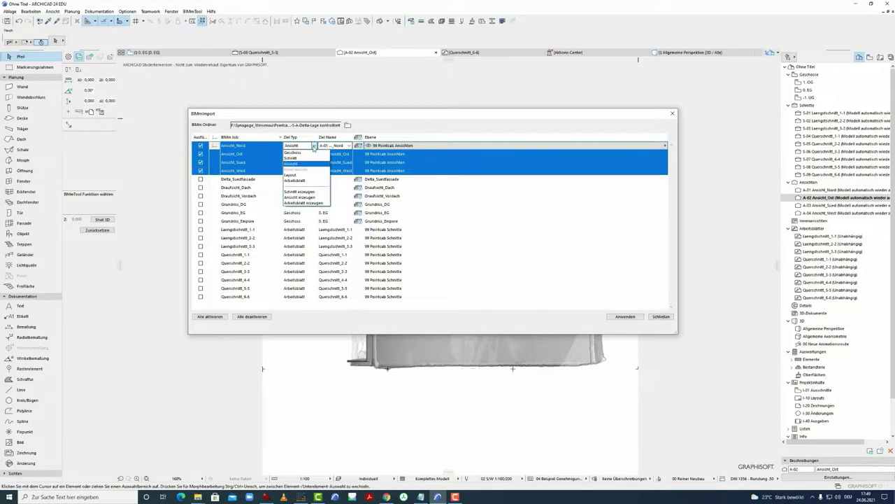
left_click(300, 200)
left_click(369, 146)
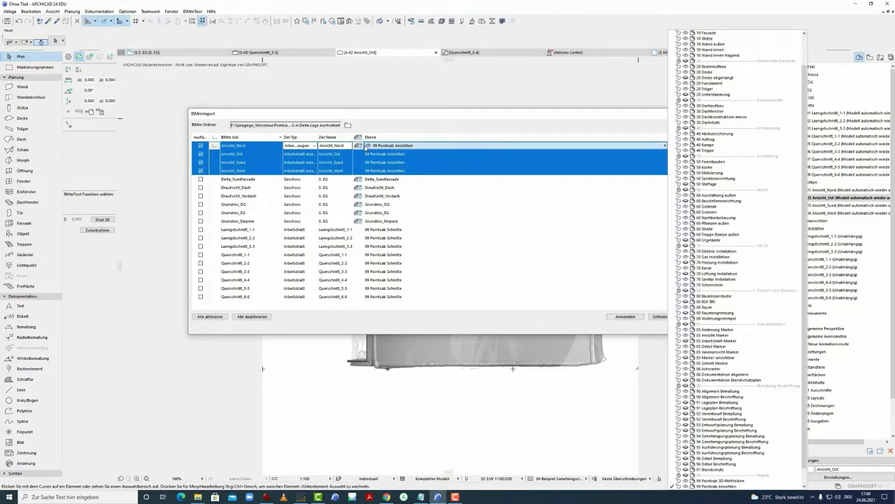
scroll(740, 436, "down", 1)
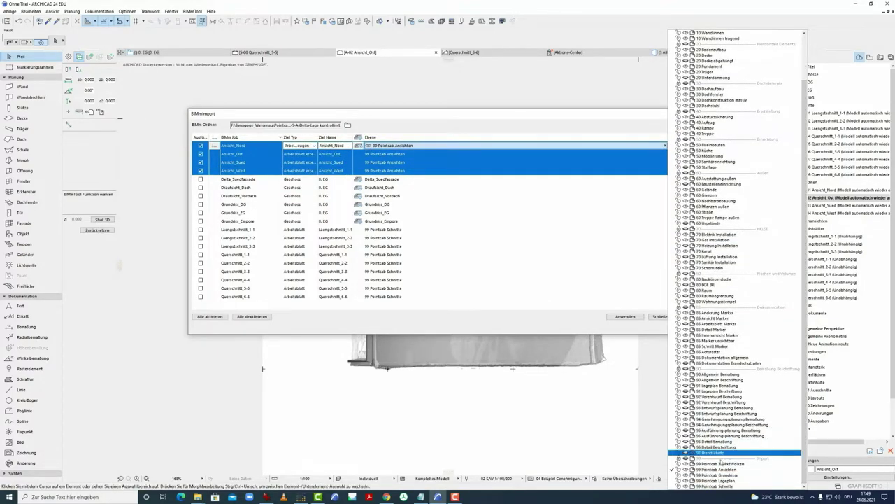
left_click(720, 473)
left_click(625, 317)
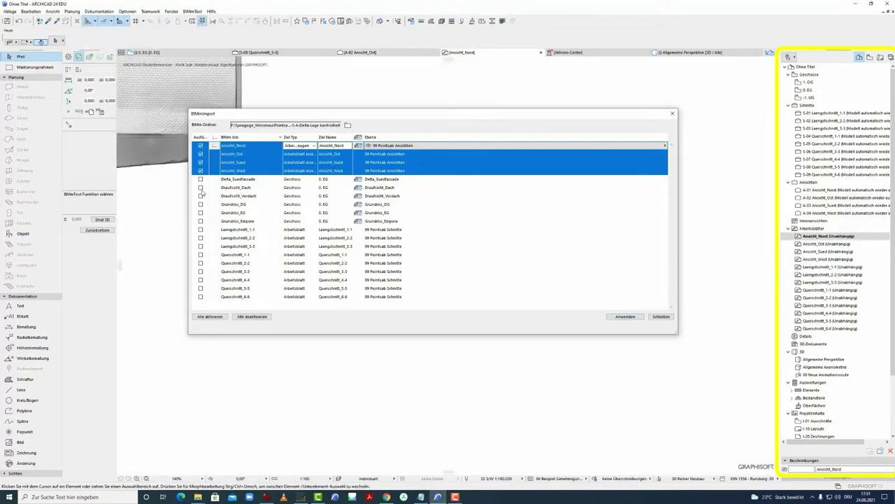
- Activate the five plan jobs from Draufsicht_Dach to Grundriss_Empore and set them to Arbeitsblatt erzeugen
left_click(224, 188)
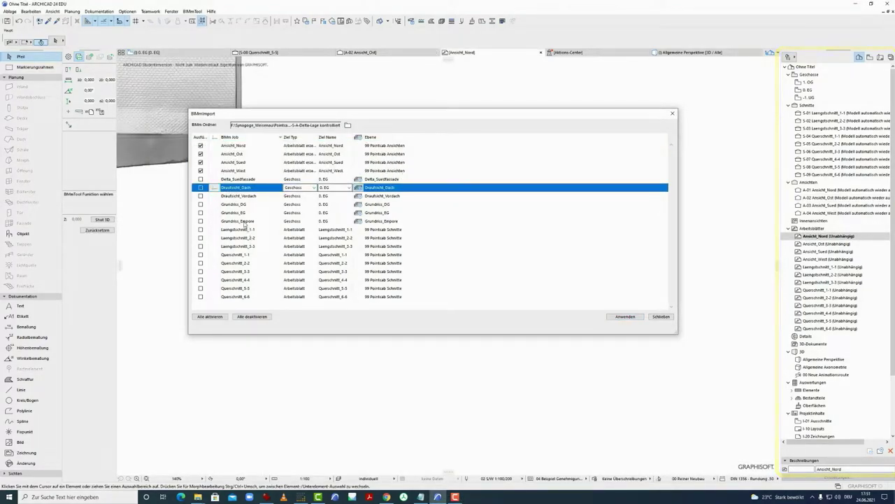
left_click(242, 221, "shift")
left_click(201, 188)
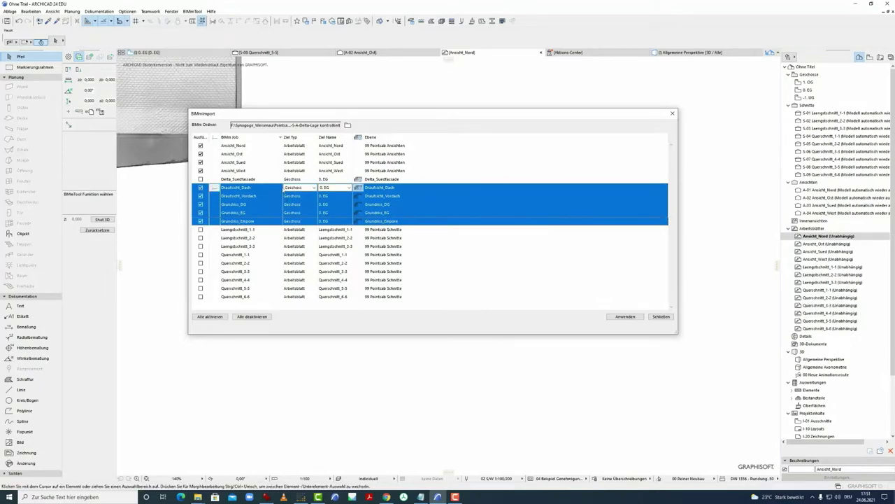
left_click(313, 187)
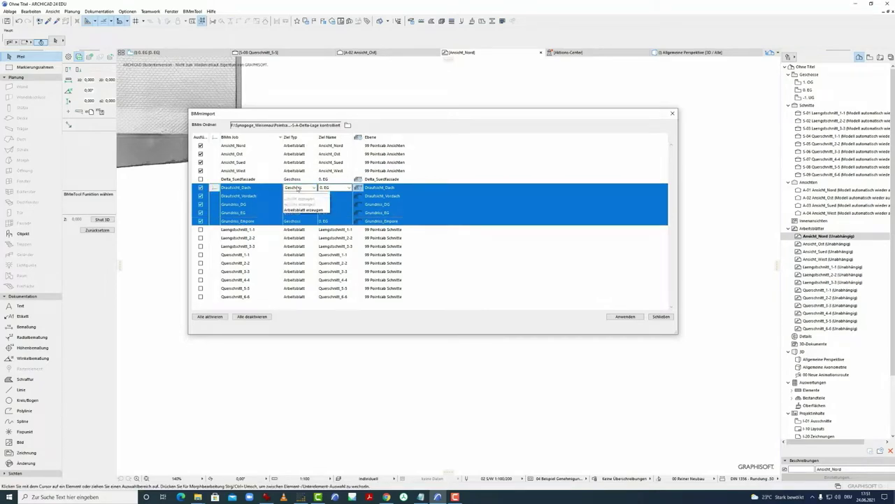
left_click(301, 245)
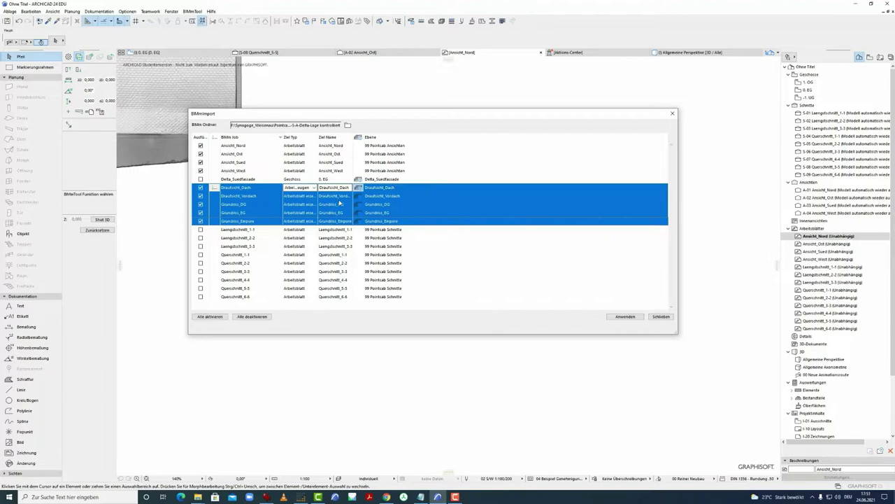
- Assign the five plan jobs to the layer 99 Pointcab Grundrisse, run their import and close the BIMmImport
left_click(373, 188)
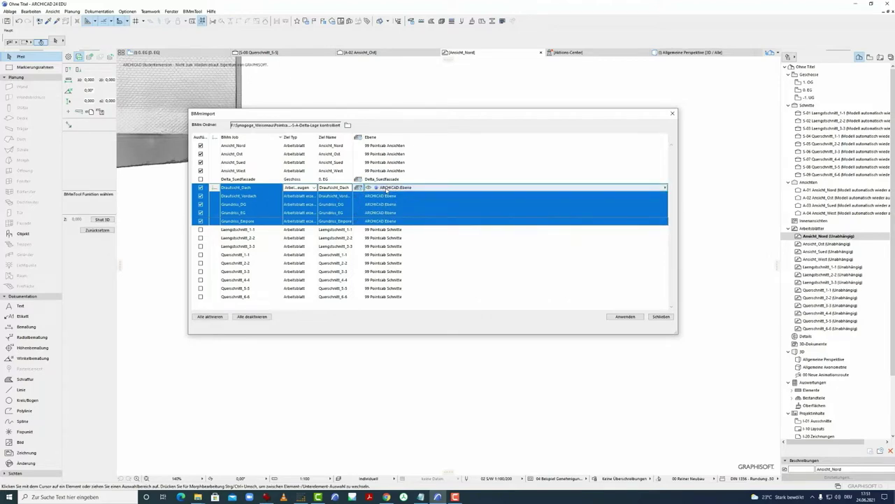
left_click(387, 188)
scroll(751, 464, "down", 5)
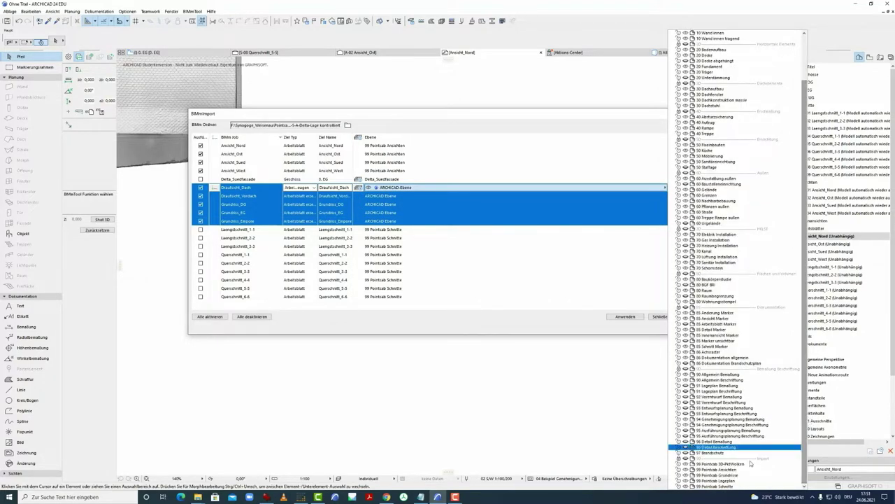
left_click(736, 476)
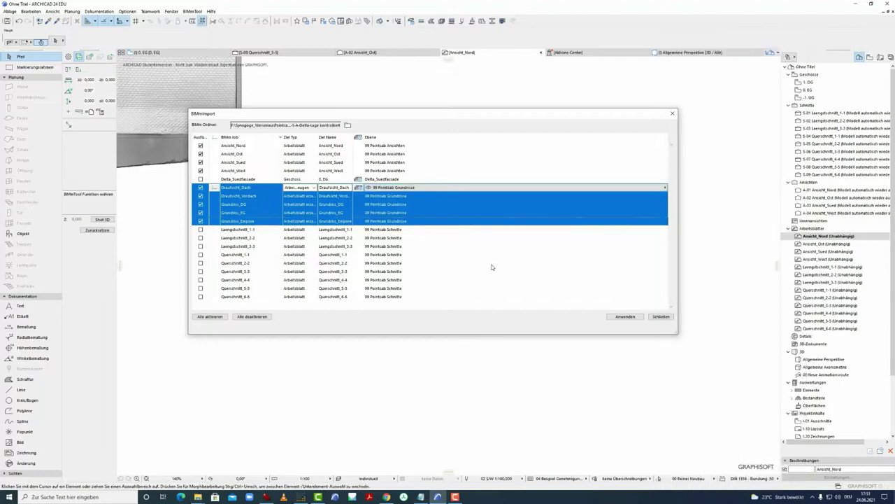
left_click(626, 318)
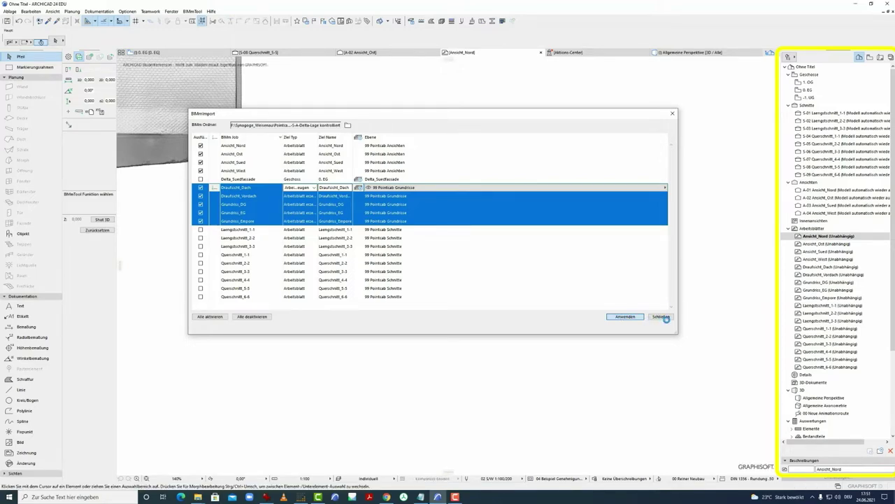
left_click(661, 316)
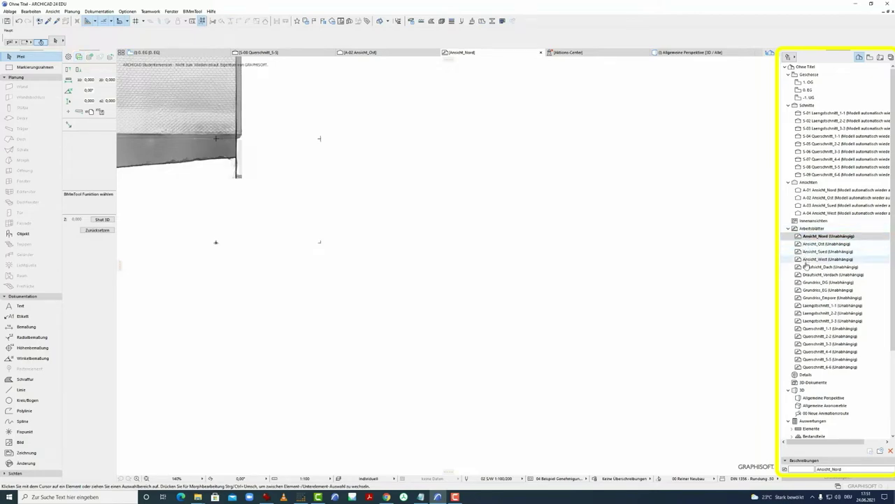
- Open the worksheet Grundriss_EG and examine the imported floor plan, selecting one image tile to check its layer
double_click(812, 290)
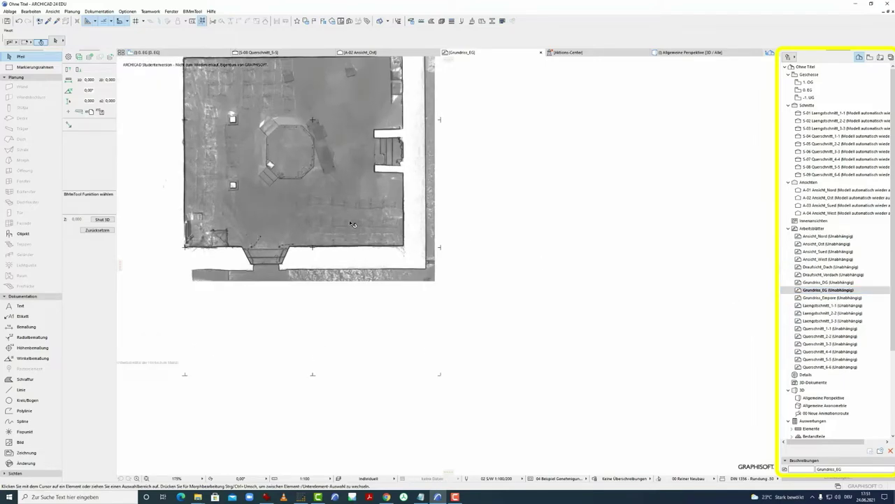
left_click(416, 252)
scroll(416, 251, "down", 3)
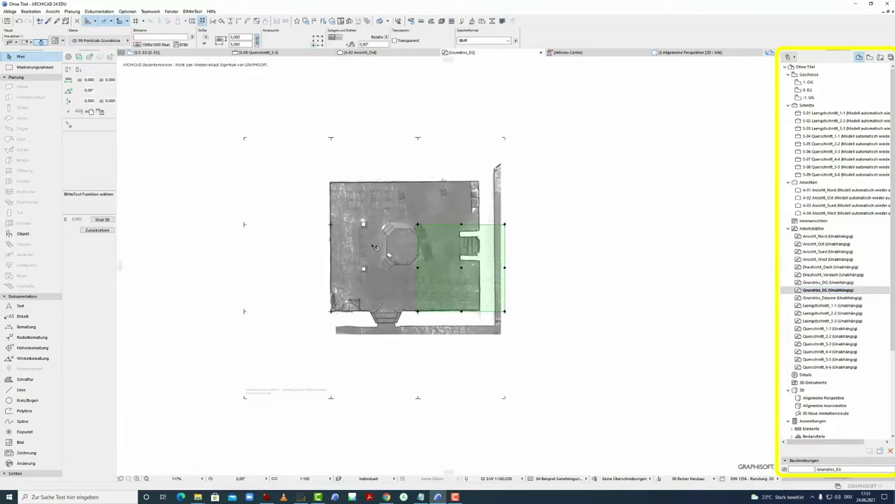
left_click_drag(459, 259, 565, 344)
middle_click_drag(364, 289, 374, 302)
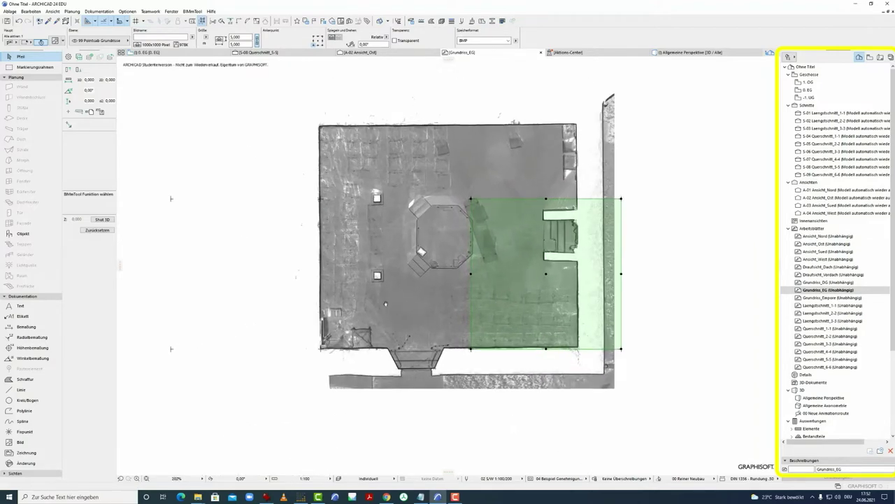
scroll(373, 308, "up", 1)
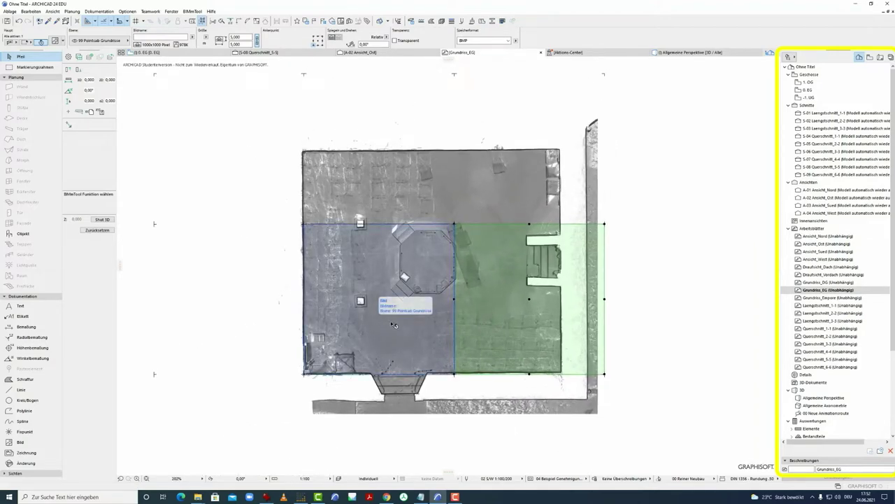
- Deselect the image tile and open the section S-01 Laengstschnitt_1-1 to check its content
key("Escape")
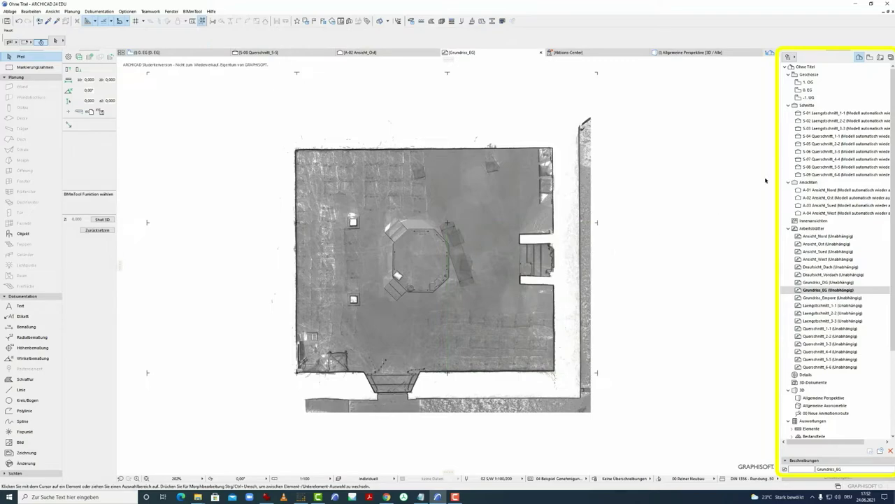
left_click(806, 114)
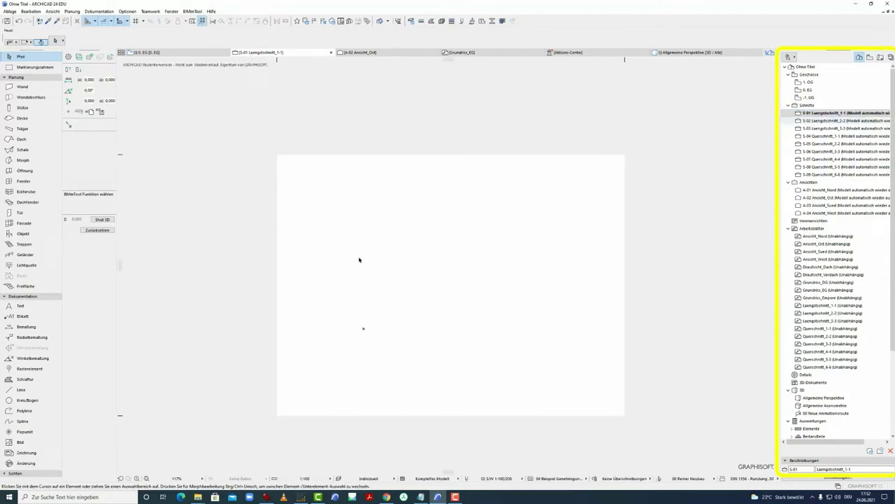
left_click_drag(429, 250, 514, 258)
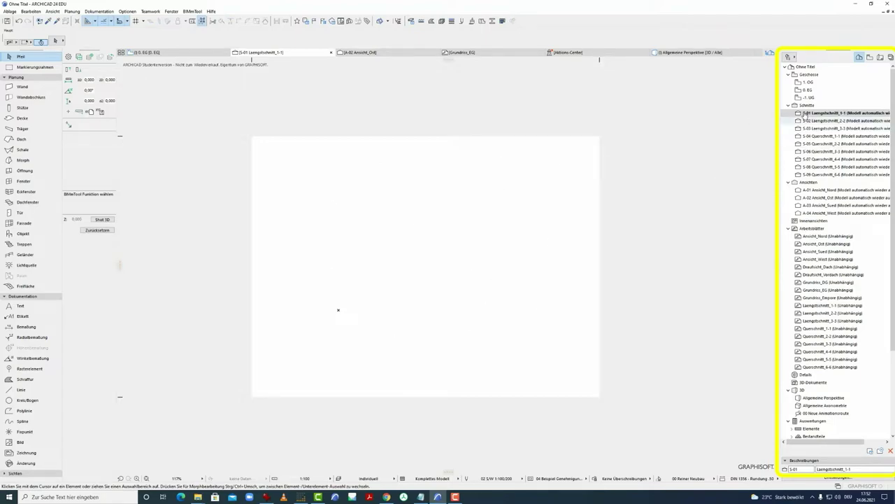
left_click_drag(805, 128, 812, 140)
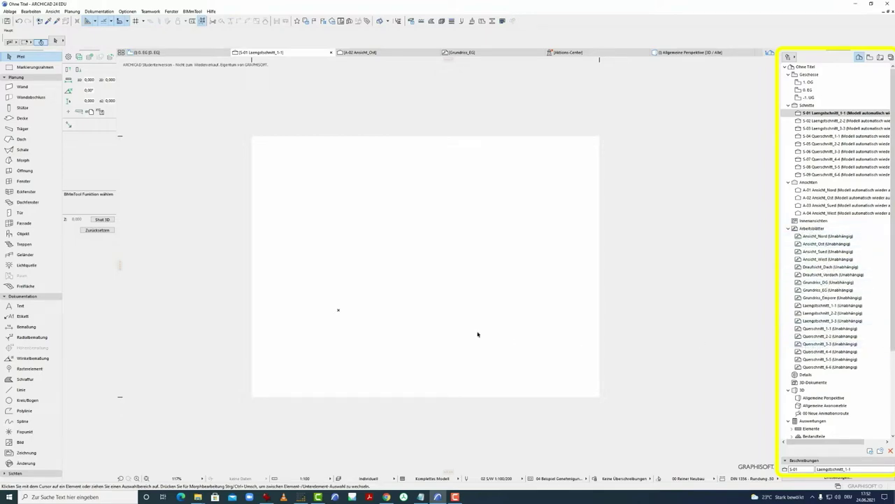
- Open the storey 0. EG and check the elevation markers A-03, A-01 and A-04 and the section marker S-06
left_click(807, 89)
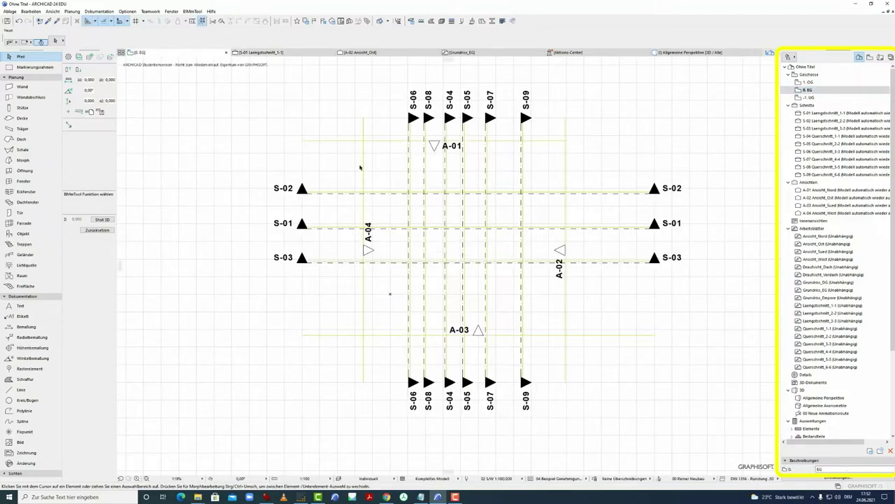
left_click(563, 250)
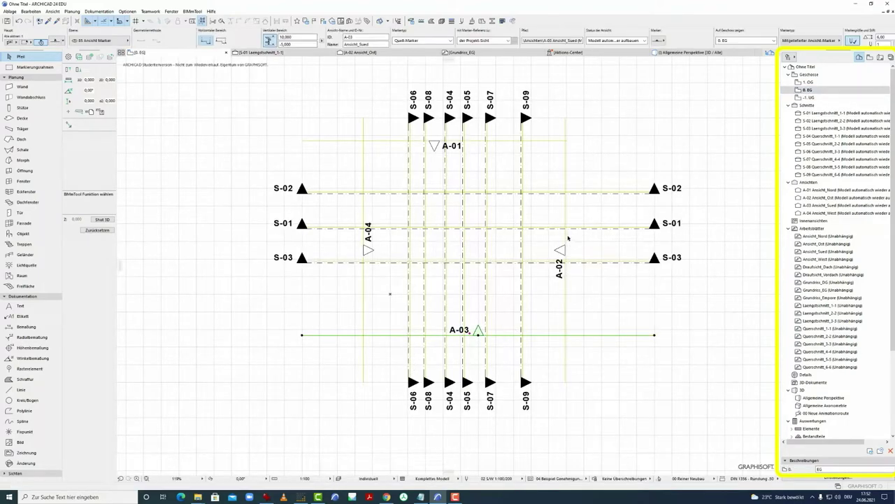
left_click(510, 141)
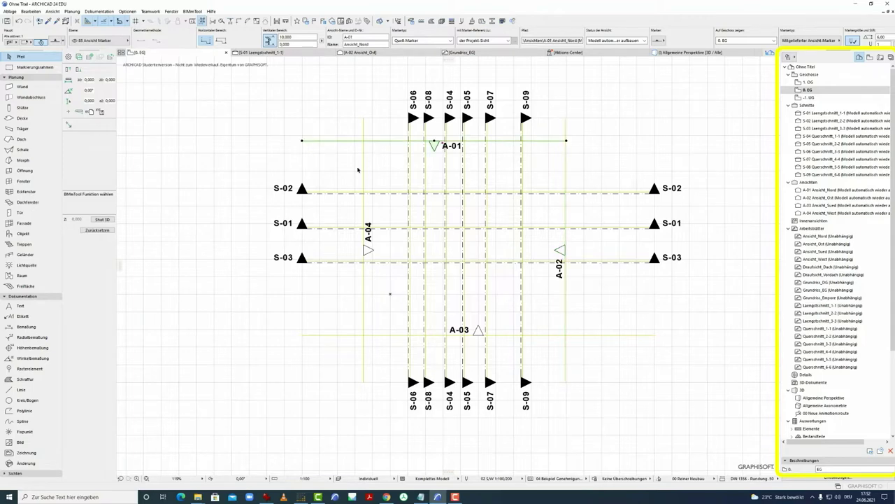
left_click(364, 166)
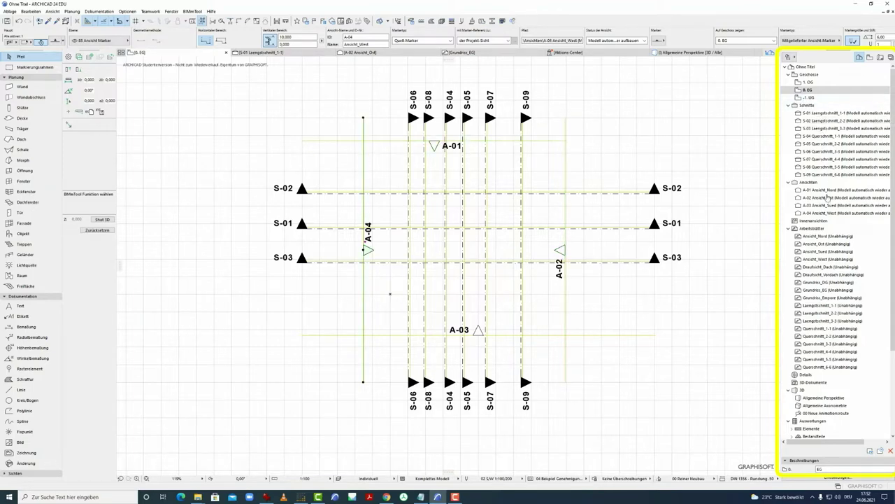
left_click(410, 324)
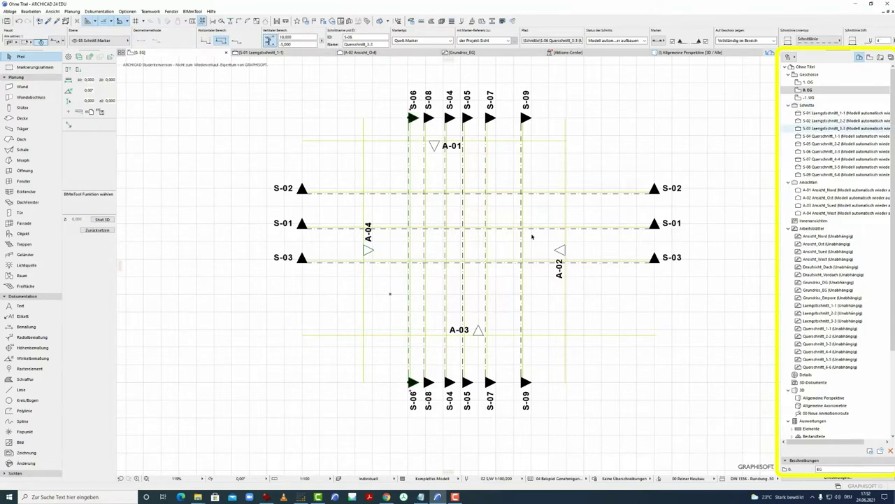
- Reopen the section S-01 Laengstschnitt_1-1 and show the worksheet Querschnitt_1-1 as its trace reference
double_click(819, 112)
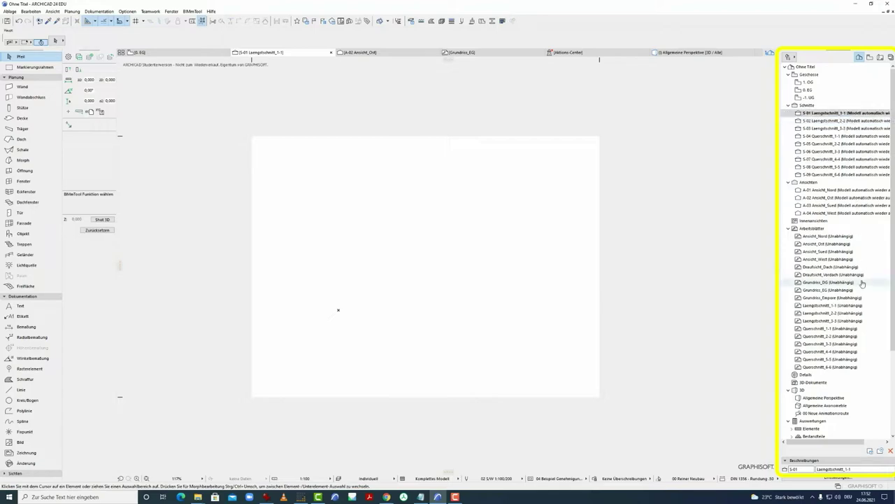
right_click(810, 328)
left_click(790, 334)
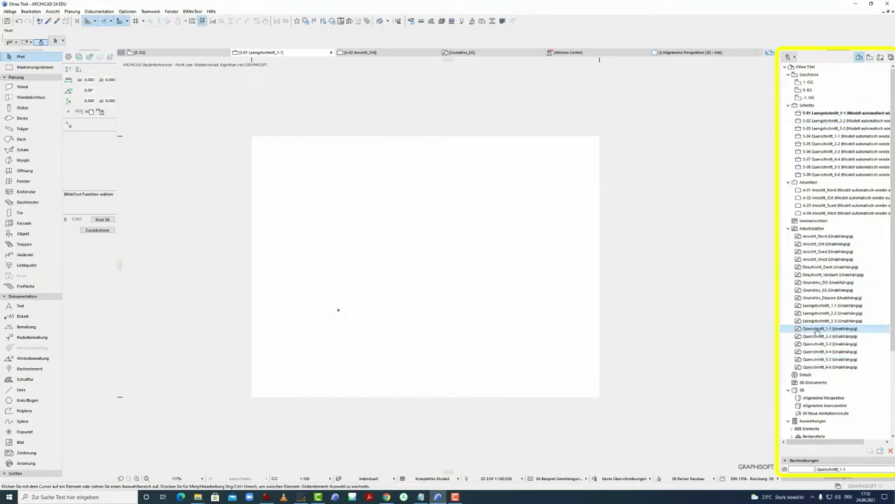
right_click(873, 333)
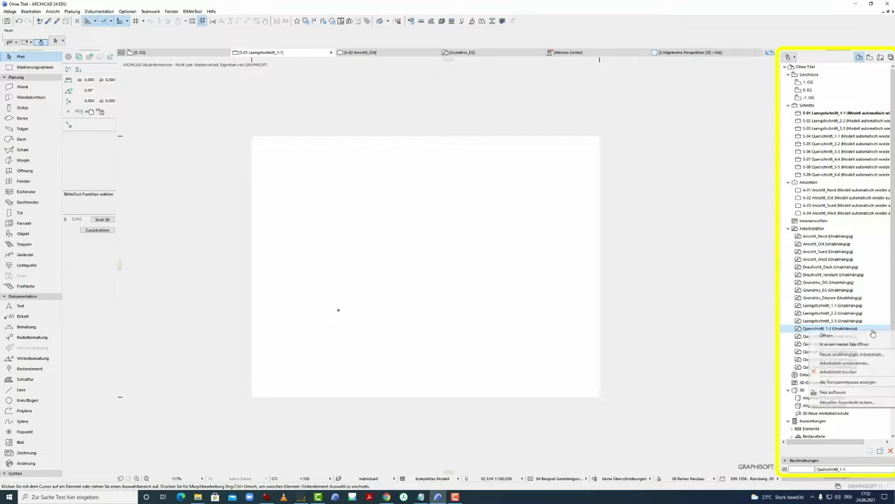
left_click(868, 384)
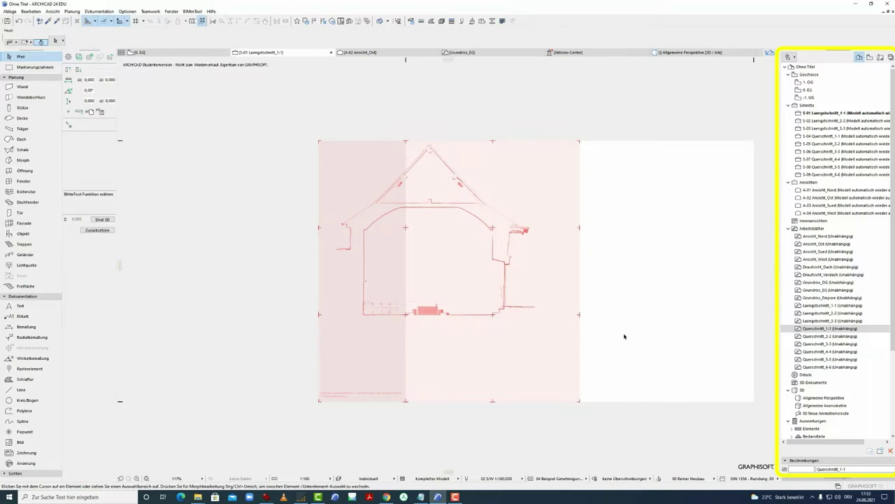
scroll(625, 337, "up", 2)
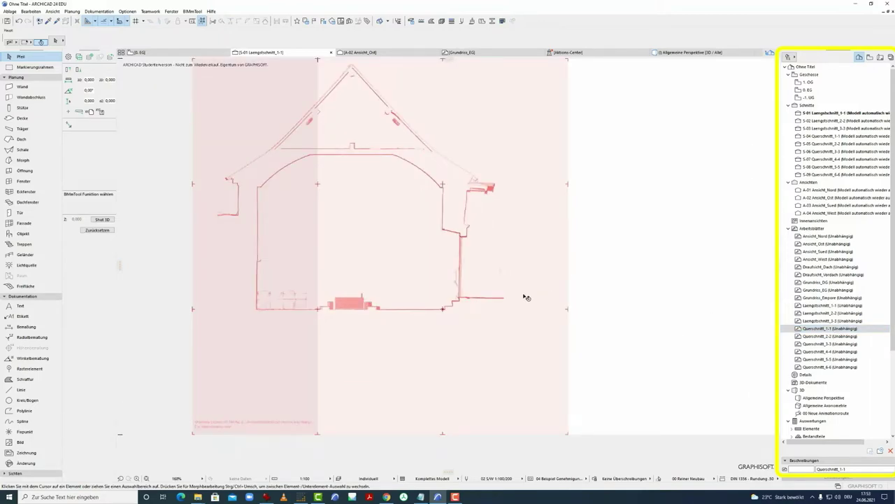
scroll(545, 304, "down", 2)
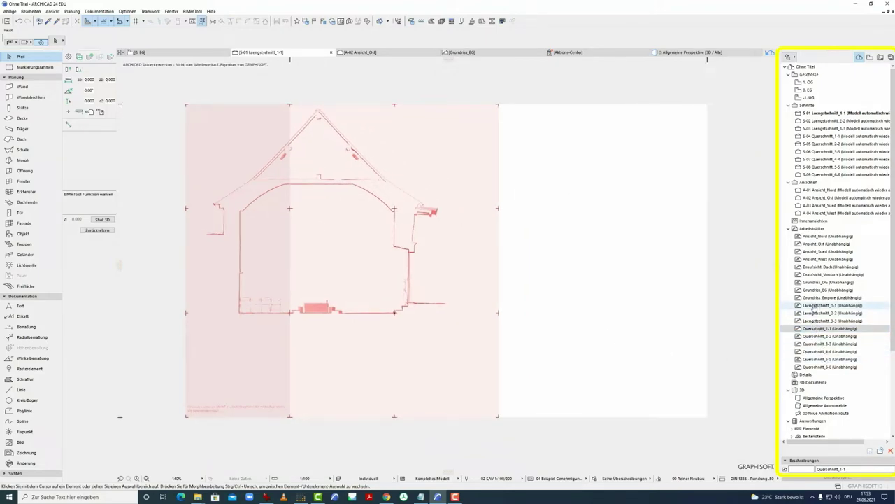
- Show the worksheet Laengstschnitt_1-1 as trace reference in section S-01 and the worksheet Laengstschnitt_2-2 in section S-02
right_click(815, 306)
key("Escape")
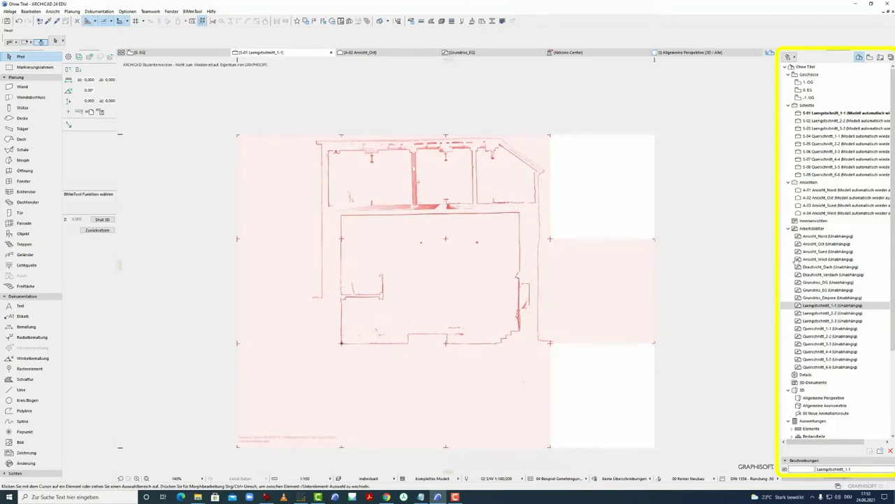
double_click(829, 120)
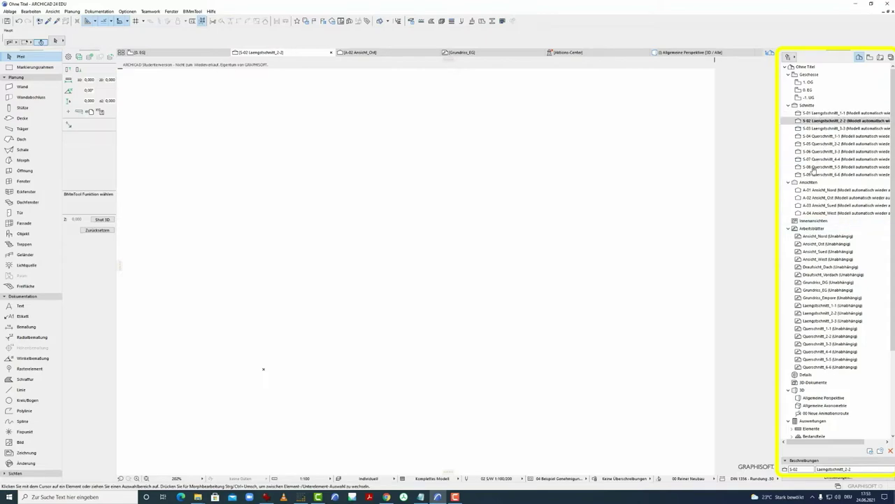
right_click(831, 313)
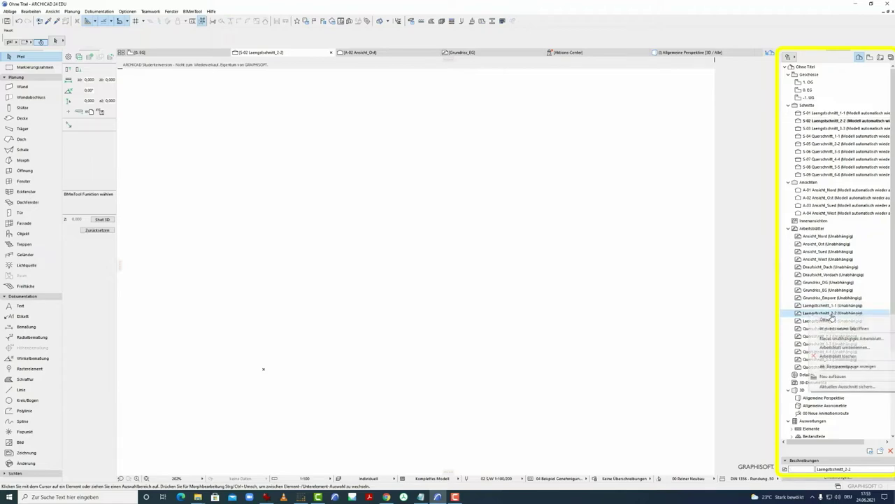
left_click(845, 366)
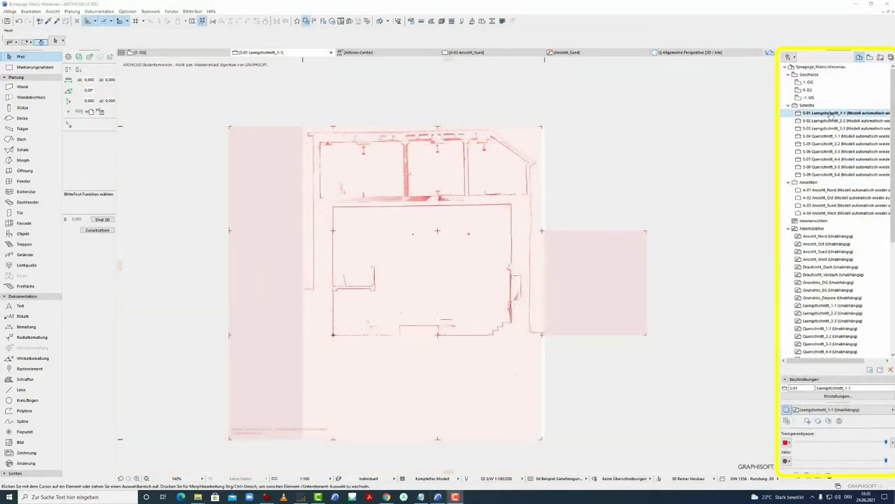
- Examine the trace references in sections S-02 and S-03 and in the elevations A-02 Ansicht_Ost and A-03 Ansicht_Sued
double_click(827, 120)
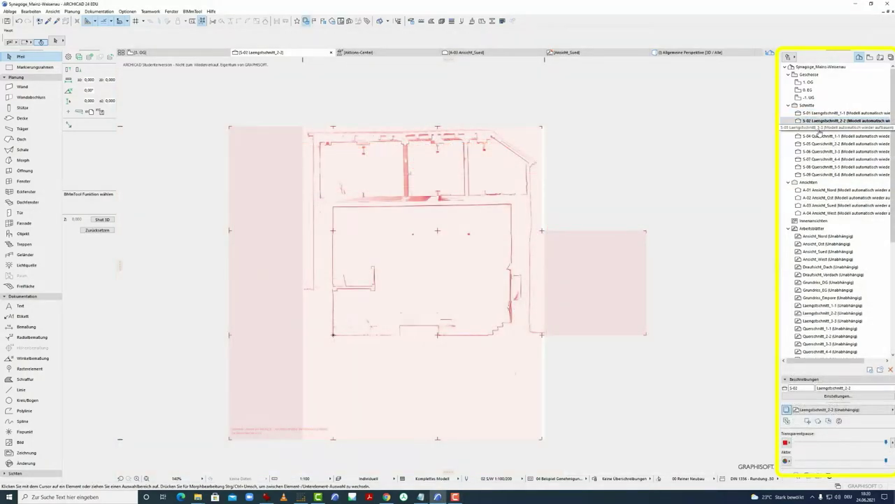
double_click(821, 129)
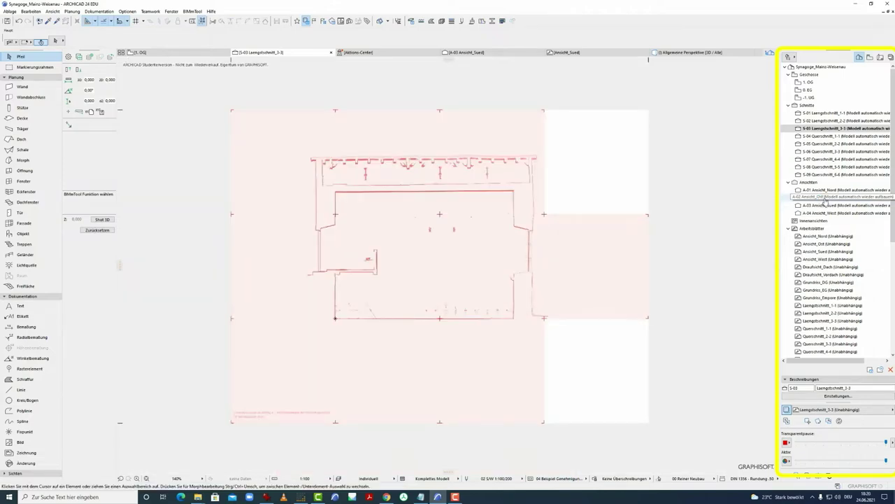
double_click(826, 198)
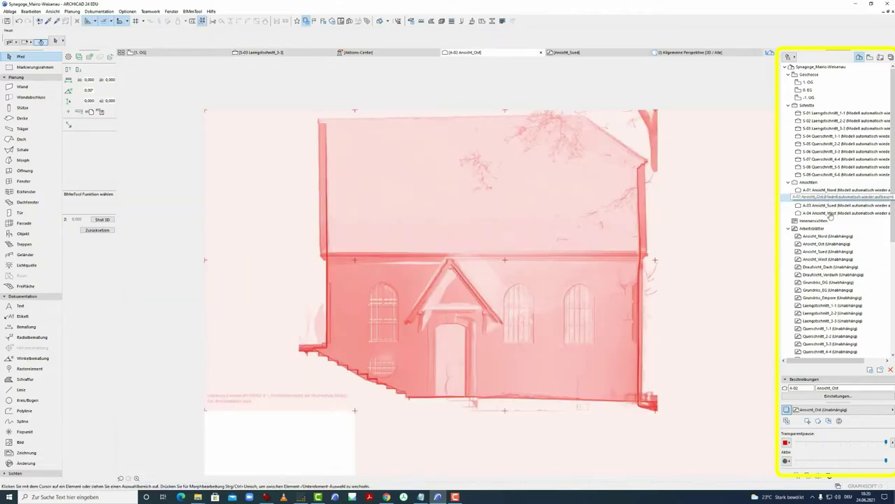
double_click(825, 205)
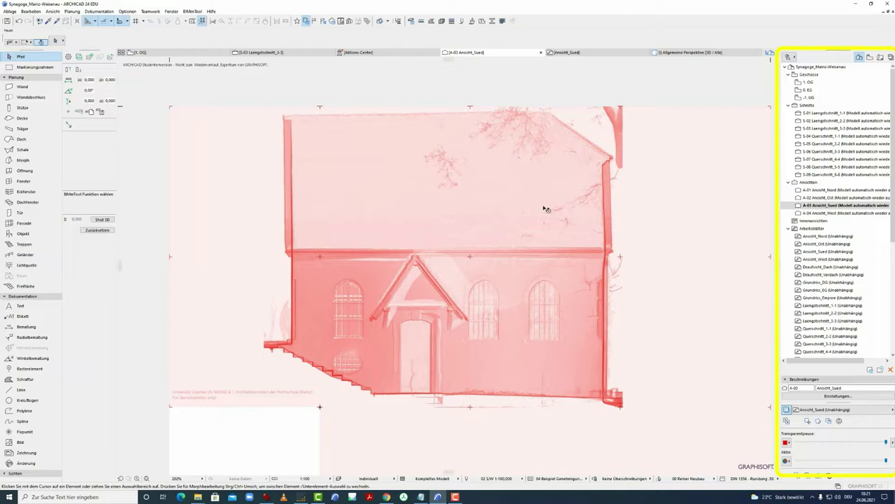
- Review the BIMmImport job list and look up the Documentation folder of Pointcab_SY_TLS_Results in File Explorer
left_click(79, 57)
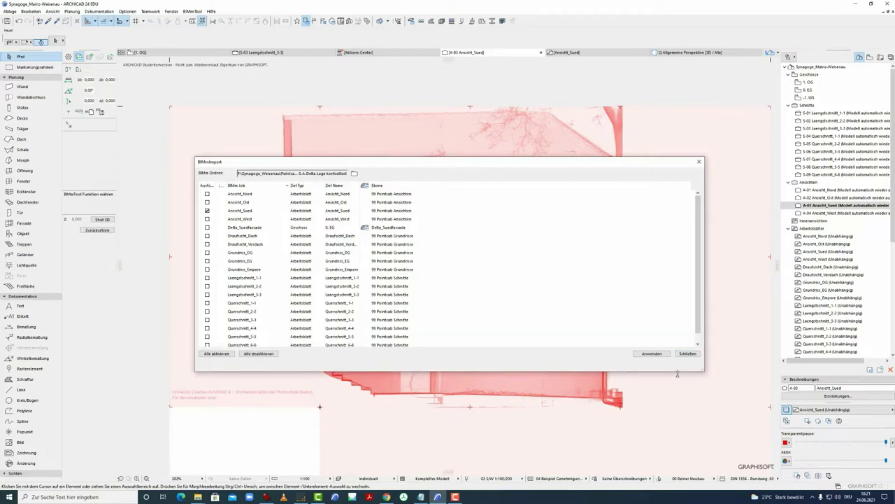
left_click_drag(684, 349, 703, 370)
left_click(854, 4)
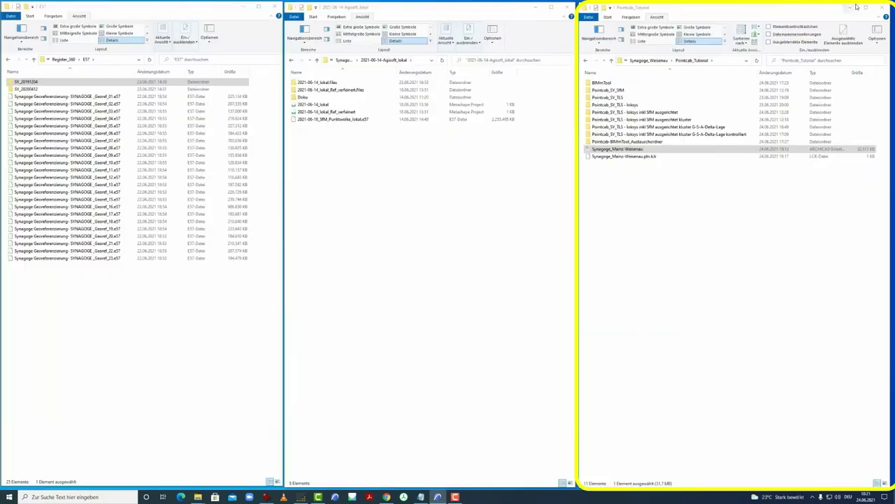
double_click(662, 134)
double_click(615, 90)
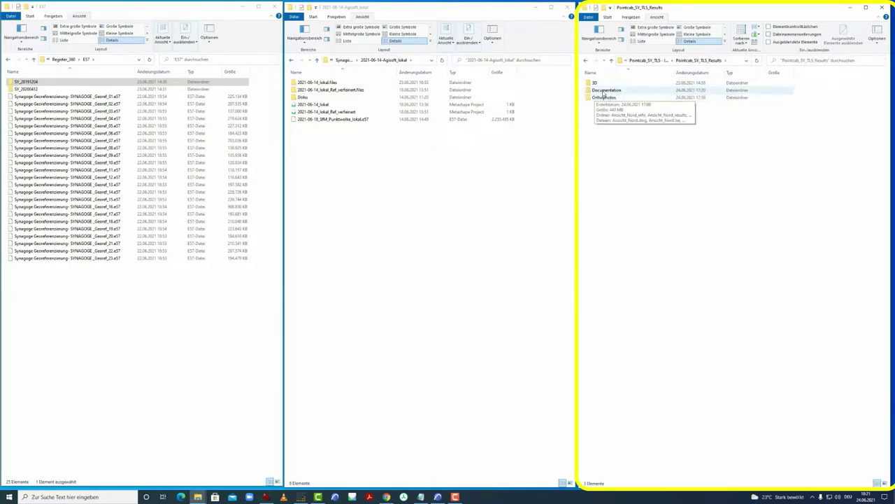
double_click(604, 90)
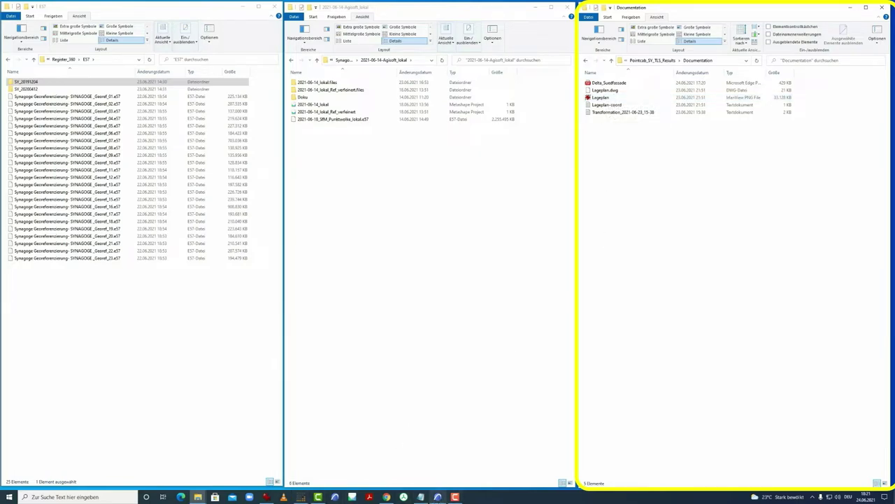
left_click(438, 496)
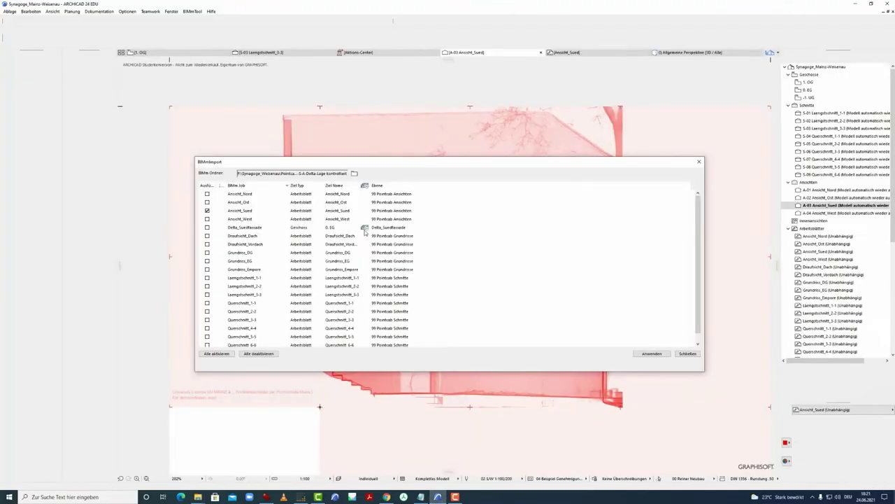
left_click(705, 161)
- Create a new independent worksheet with the reference ID AB-01 and the name Lageplan
left_click(809, 228)
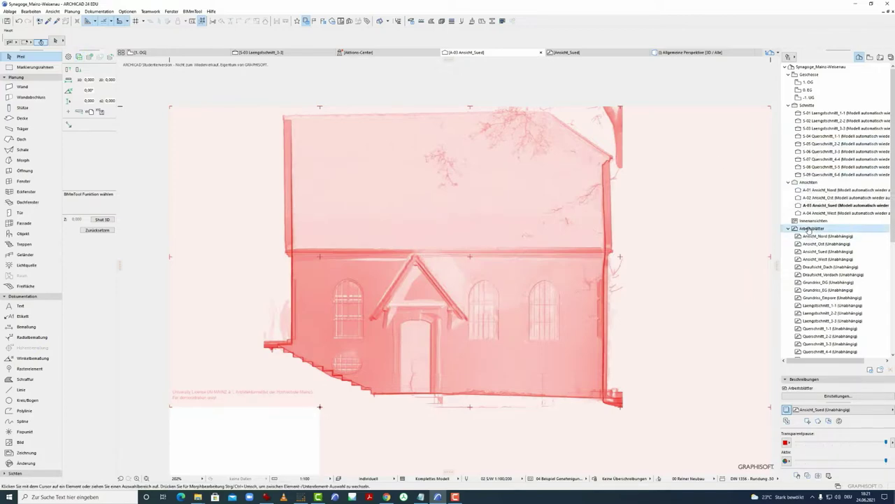
right_click(808, 228)
left_click(766, 233)
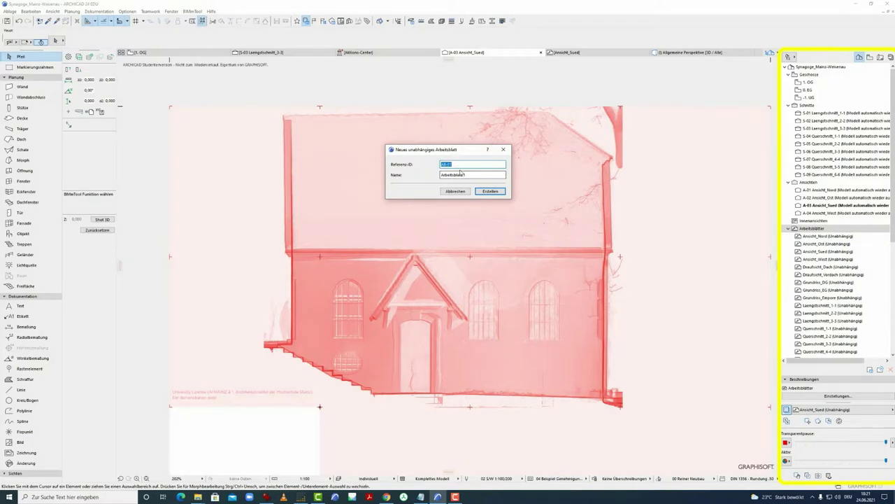
key("Tab")
left_click(505, 193)
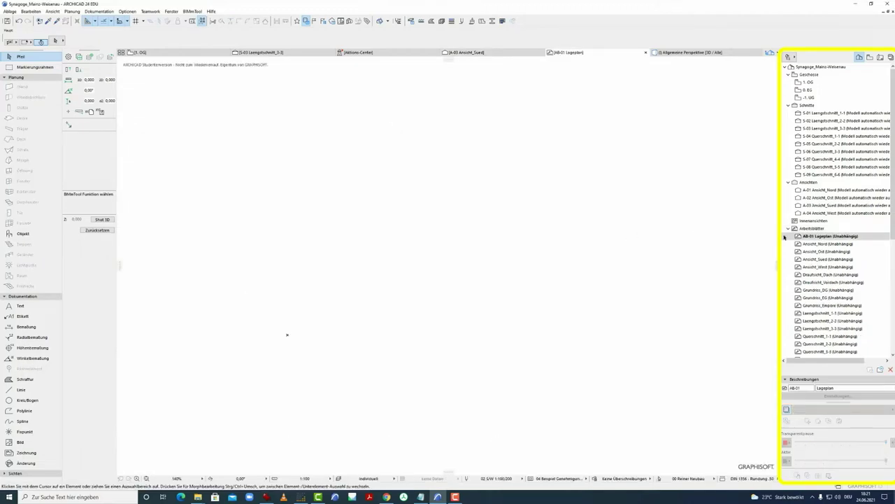
- Place the Lageplan image from the Pointcab_SY_TLS_Results Documentation folder as external drawing at the worksheet origin, with its path saved relative to the project
middle_click_drag(345, 305, 389, 293)
left_click(10, 11)
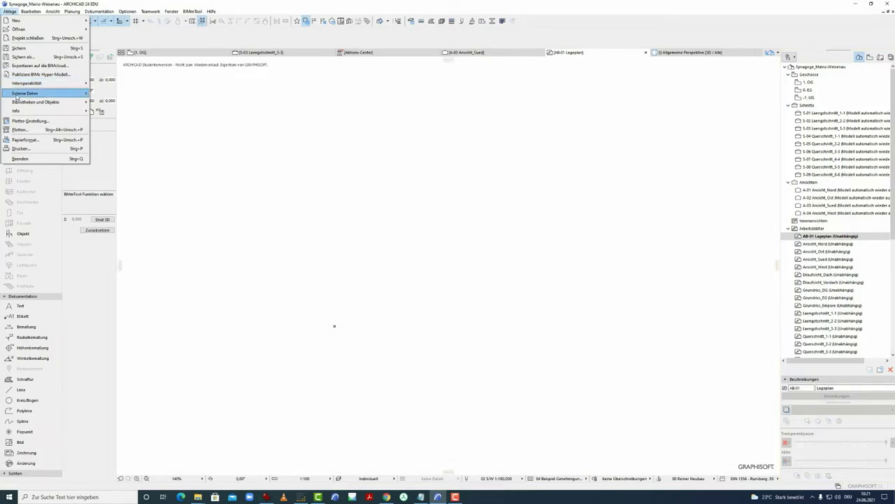
mouse_move(18, 95)
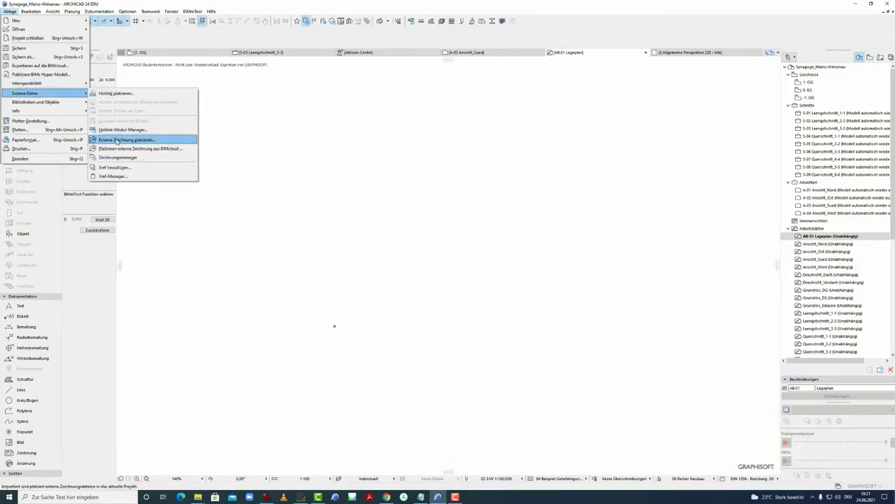
left_click(118, 140)
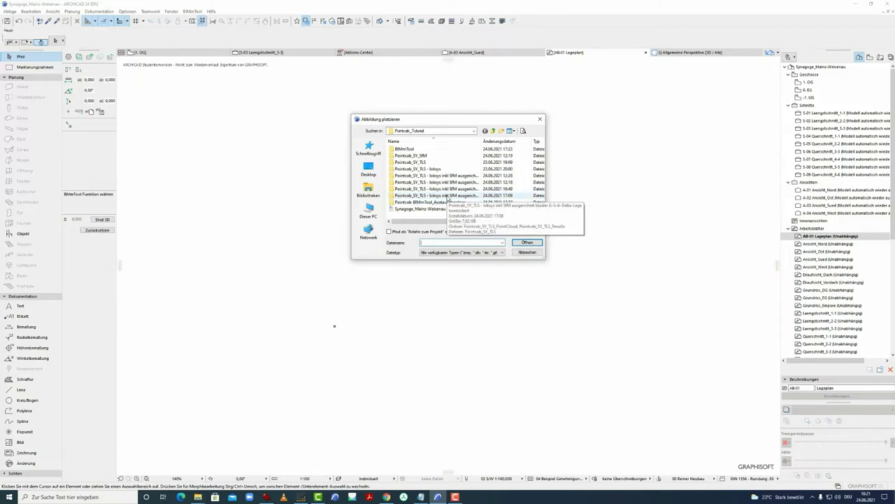
double_click(446, 196)
double_click(429, 156)
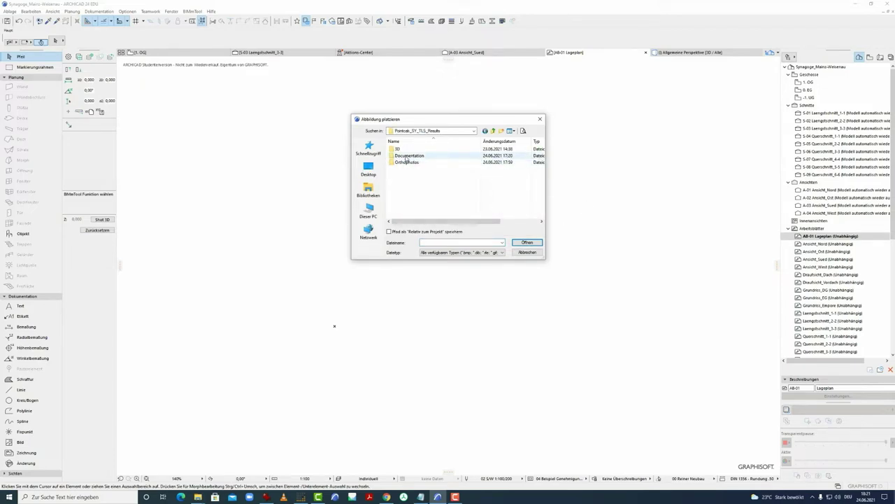
double_click(408, 156)
left_click(404, 162)
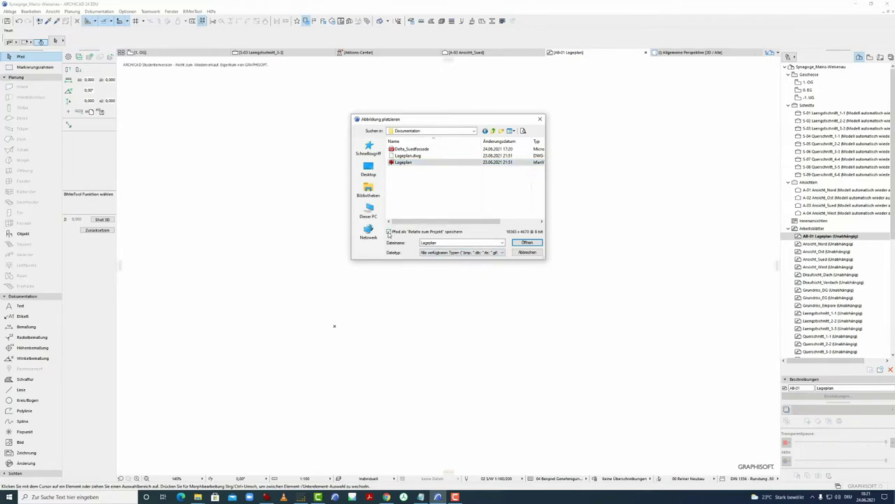
left_click(389, 232)
left_click(527, 242)
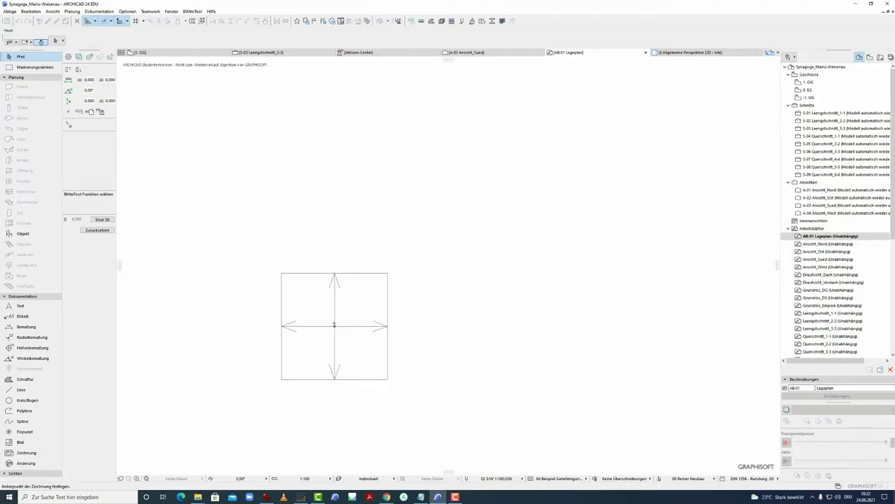
left_click(335, 326)
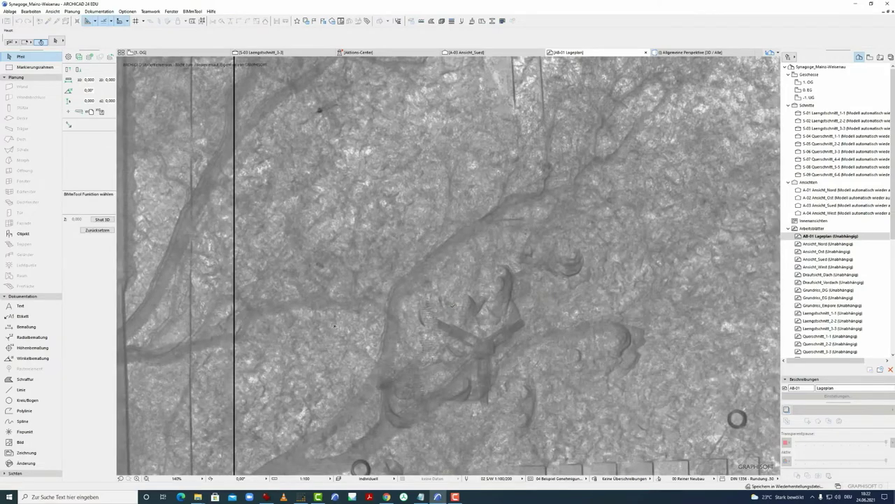
- Move the Lageplan drawing so that the lower-left corner of the synagogue building lands on the worksheet origin
scroll(450, 313, "down", 2)
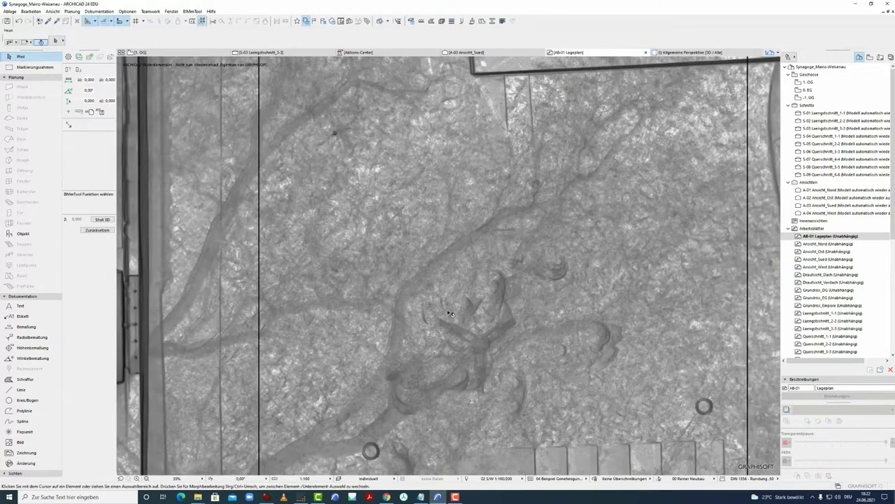
scroll(450, 314, "down", 1)
scroll(437, 319, "down", 2)
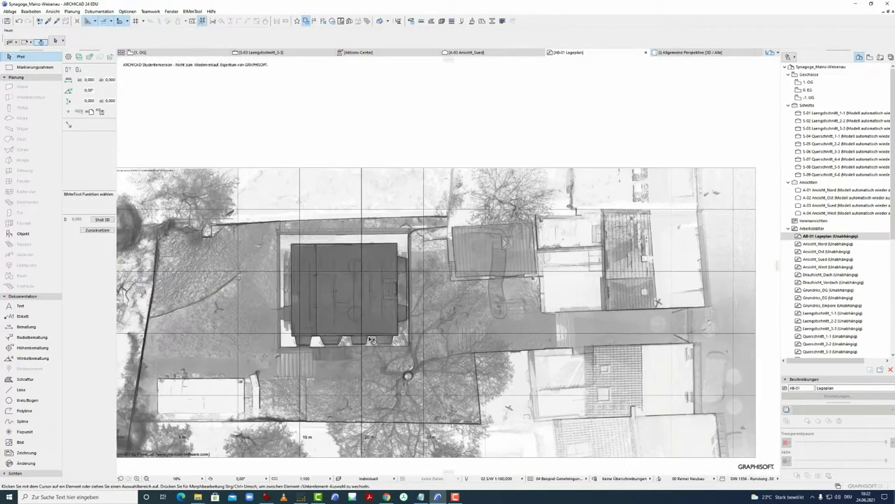
scroll(376, 306, "up", 1)
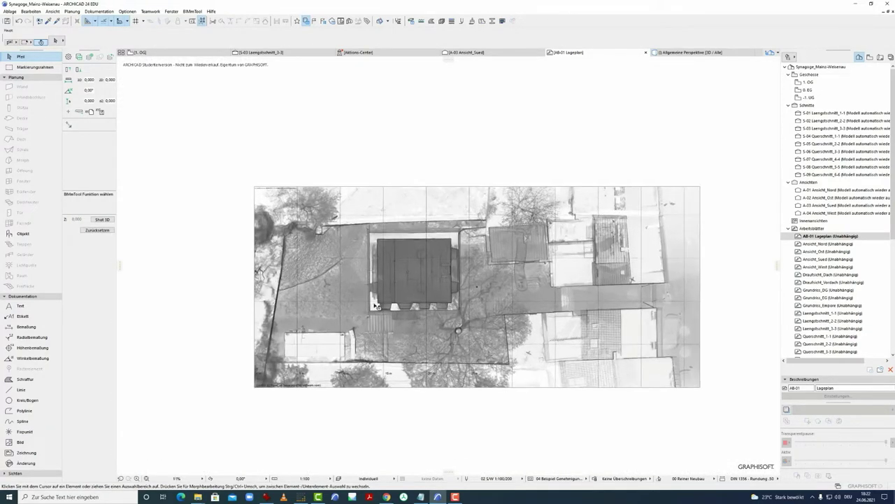
scroll(376, 306, "up", 2)
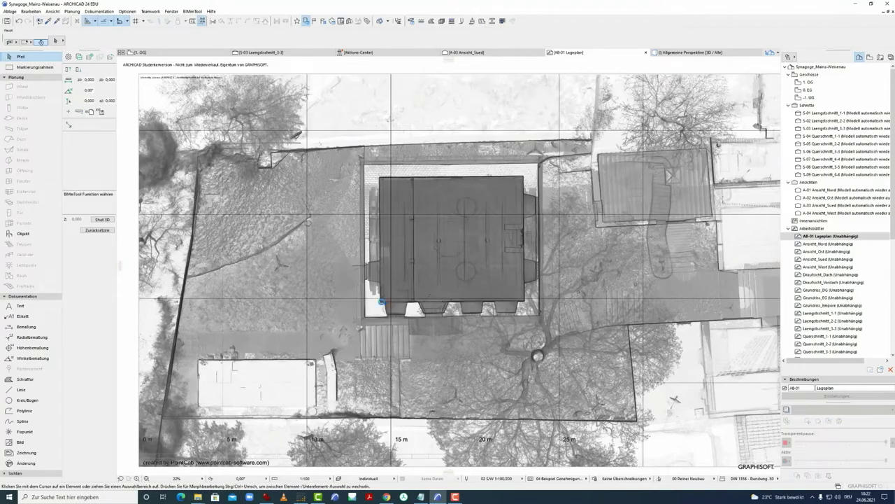
scroll(381, 303, "up", 2)
scroll(392, 300, "down", 3)
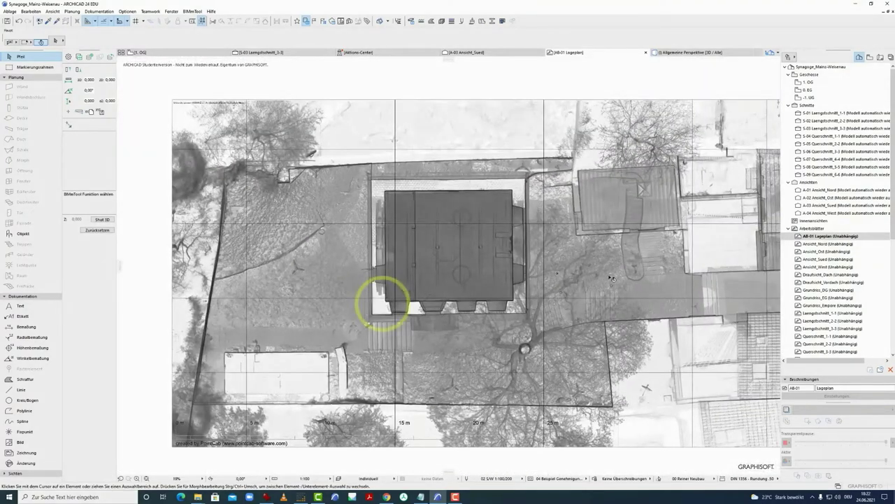
left_click(388, 305)
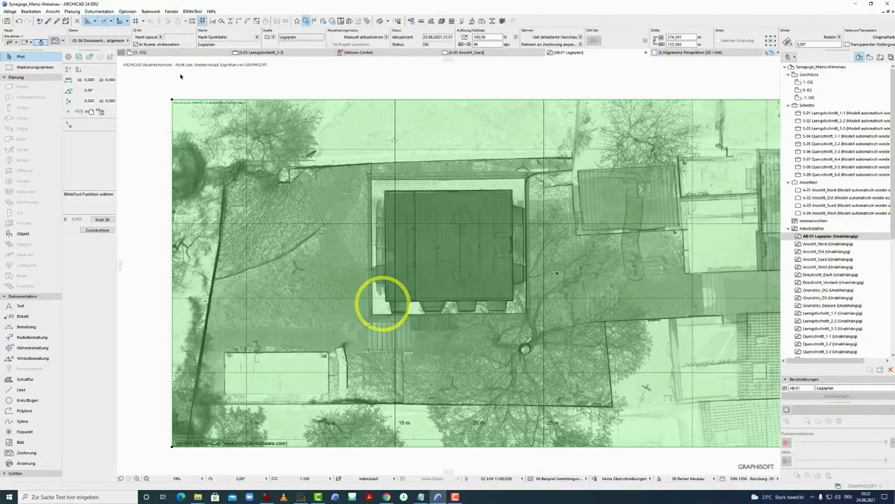
left_click(31, 11)
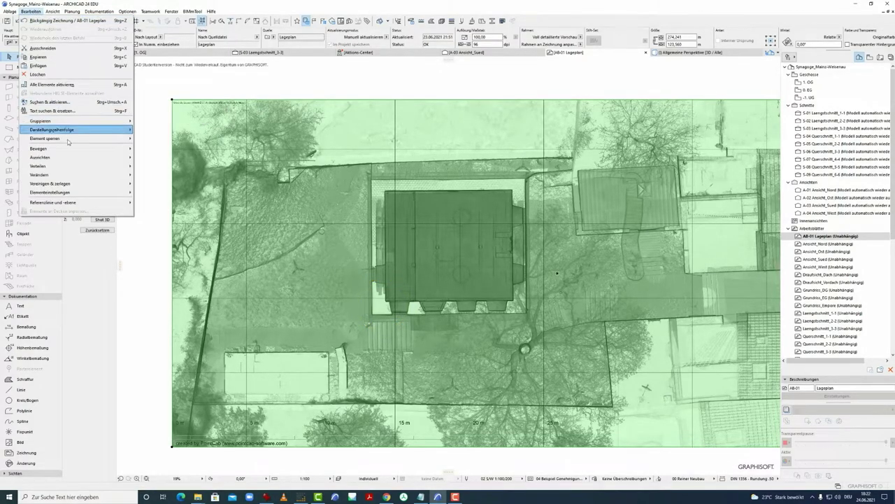
mouse_move(74, 149)
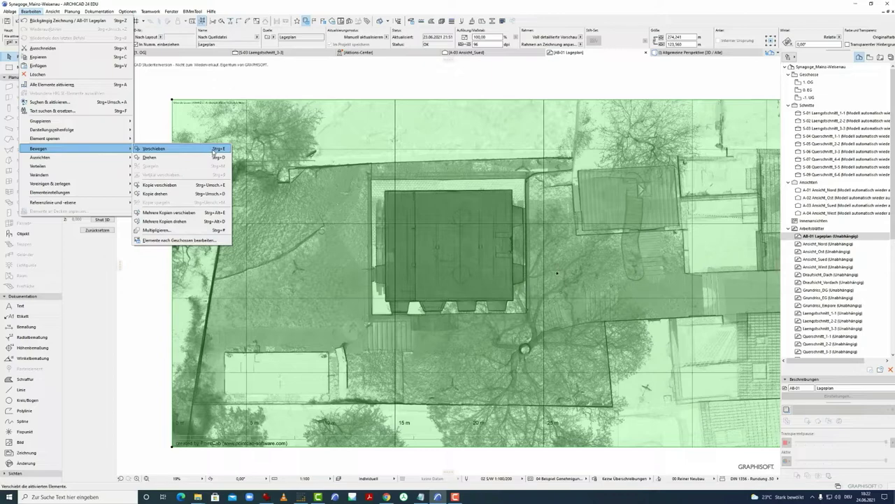
left_click(221, 151)
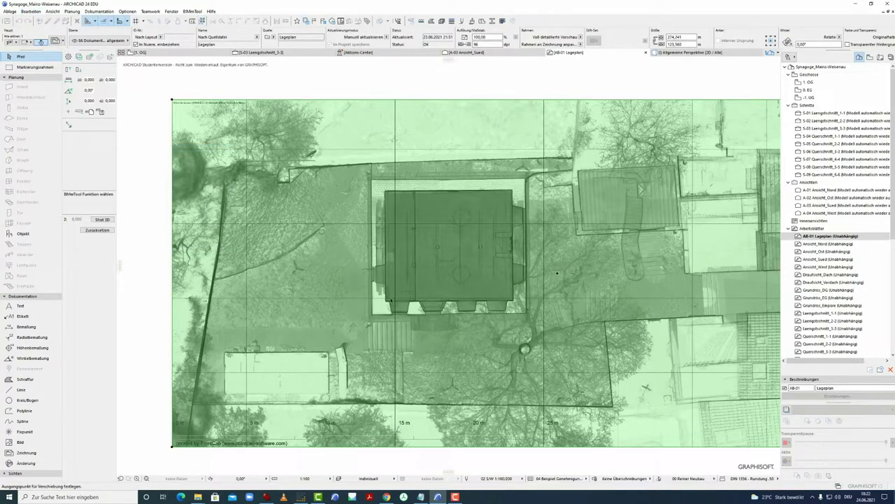
left_click(386, 303)
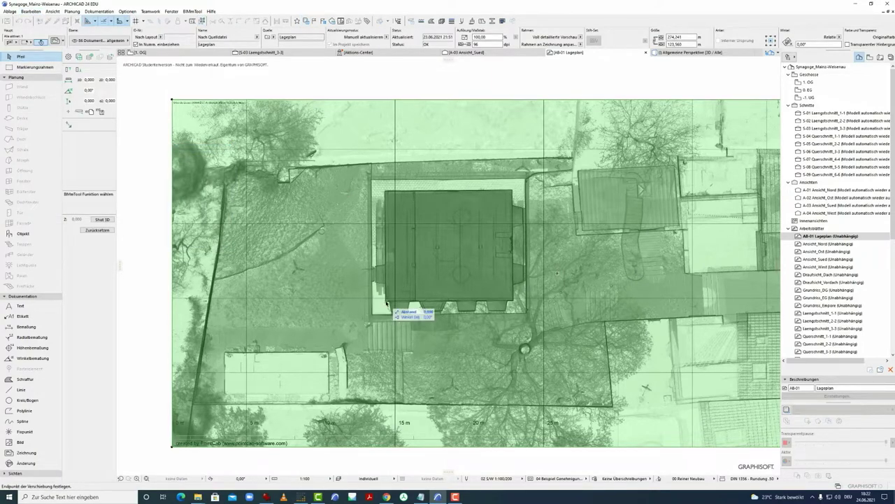
left_click(558, 275)
- Fine-tune the Lageplan drawing's position by moving it from the building's exact lower-left corner to the origin, and deselect it
scroll(519, 262, "up", 15)
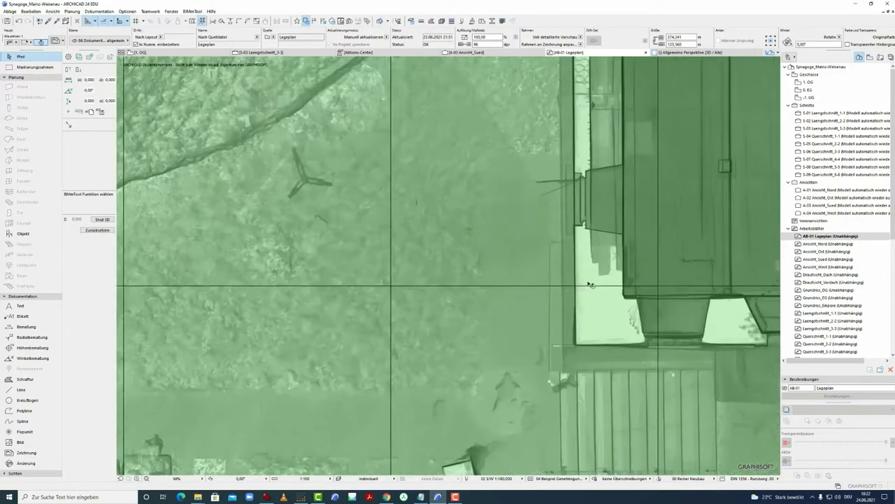
scroll(343, 264, "up", 2)
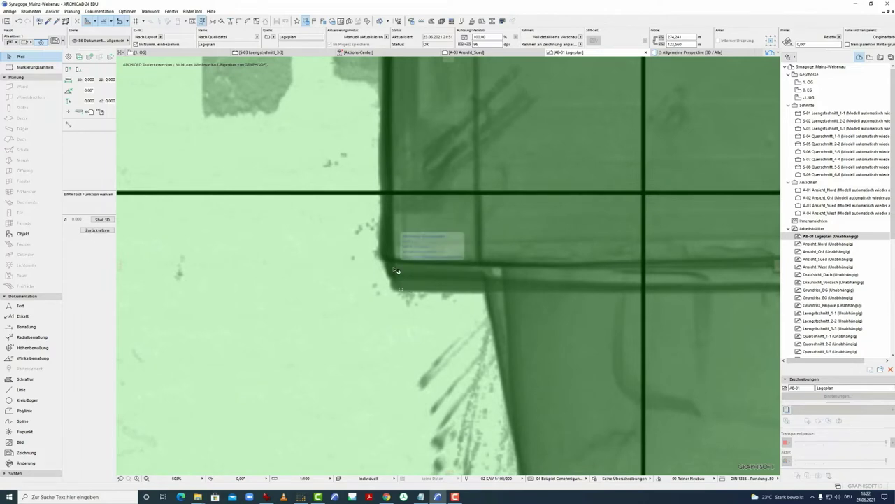
key("ctrl+d")
left_click(396, 271)
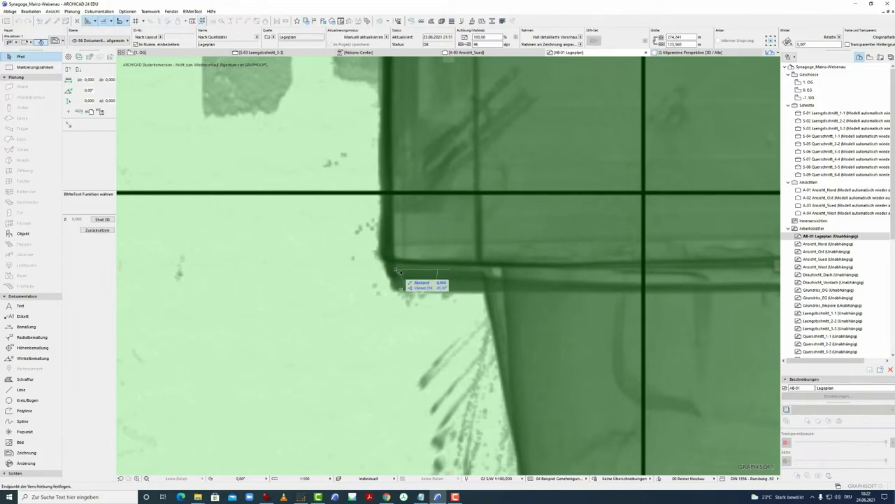
left_click(403, 289)
scroll(403, 289, "down", 10)
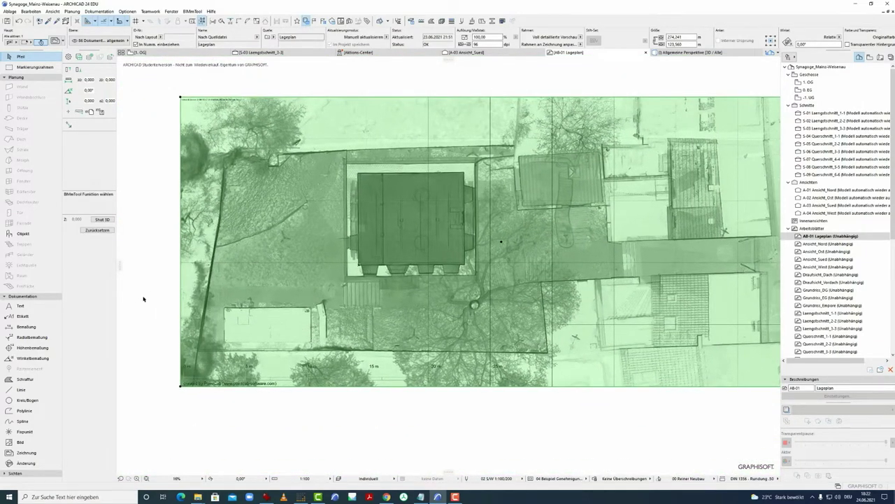
left_click(143, 299)
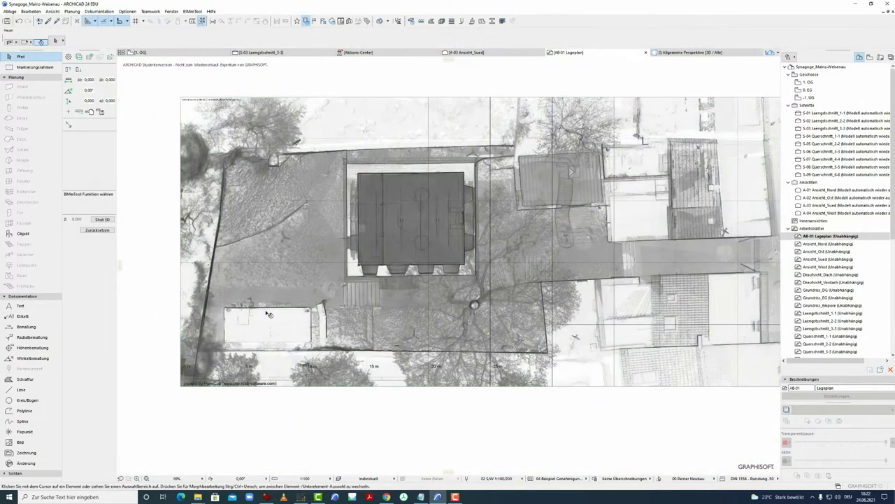
- Measure the segment between the 15 m and 20 m marks on the Lageplan's scale bar
left_click(193, 22)
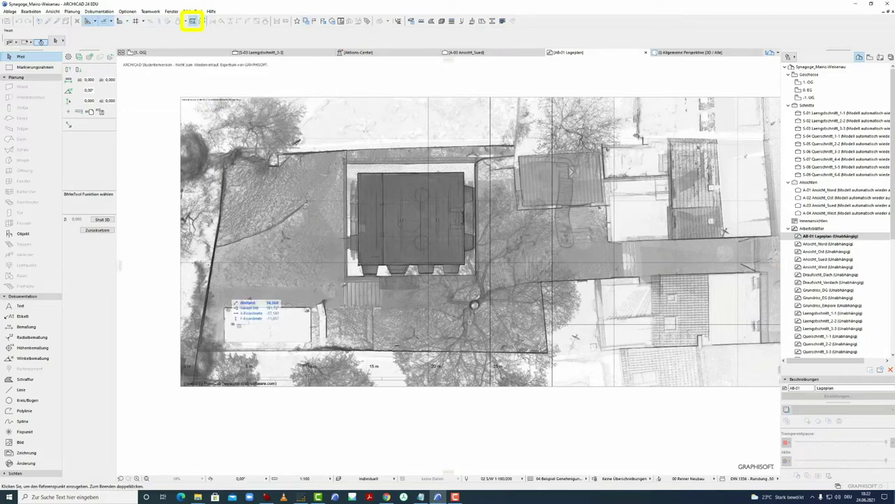
scroll(371, 378, "up", 5)
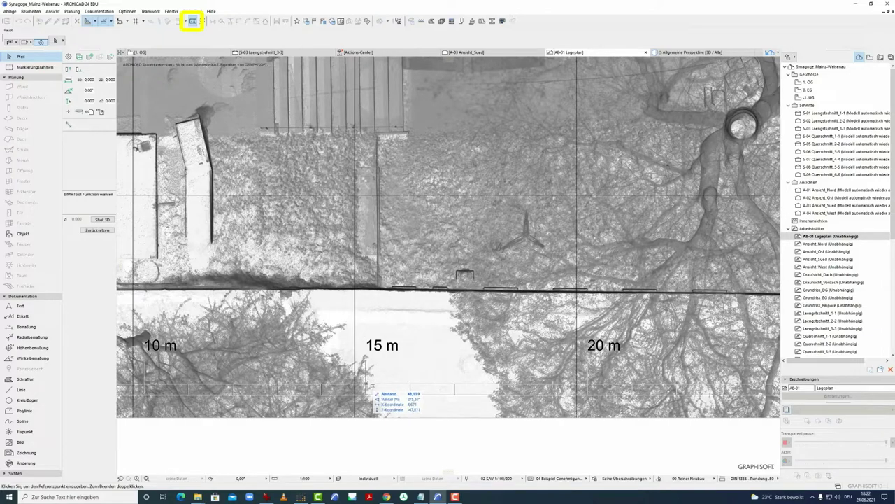
left_click(366, 384)
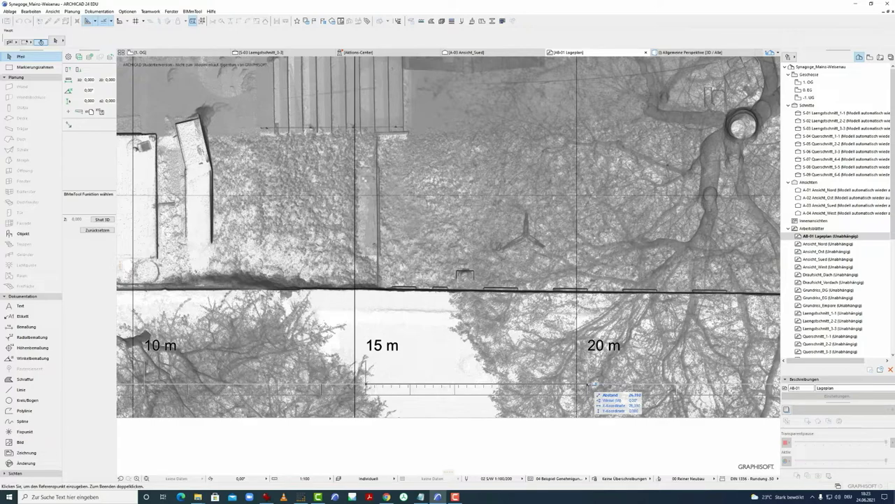
key("Escape")
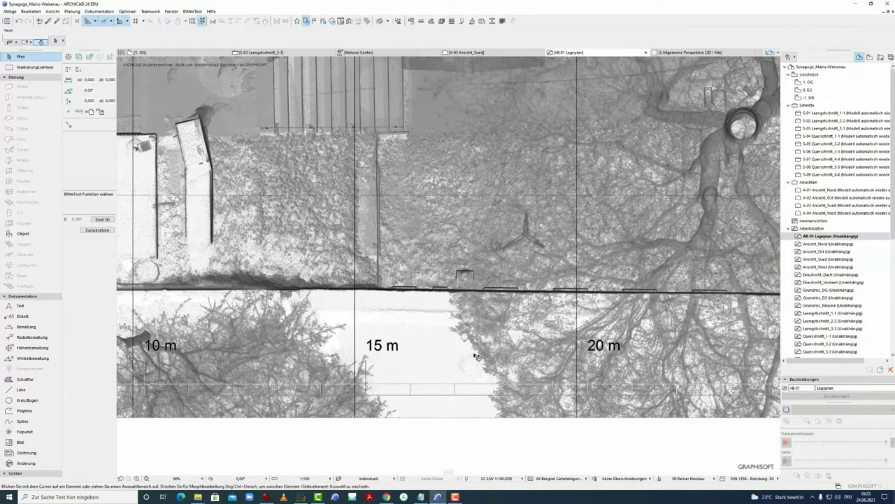
- Resize the Lageplan drawing graphically so that the scale bar segment between the 15 m and 20 m marks becomes 5 m long
left_click(254, 235)
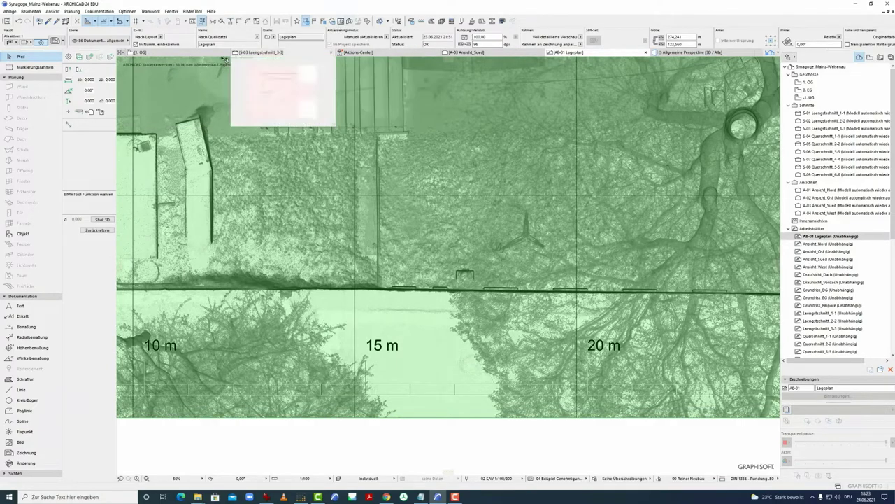
left_click(31, 11)
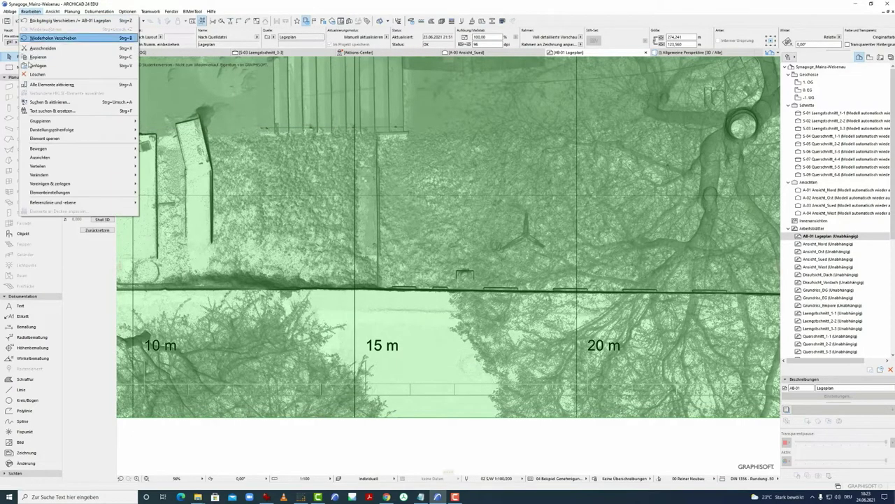
mouse_move(77, 174)
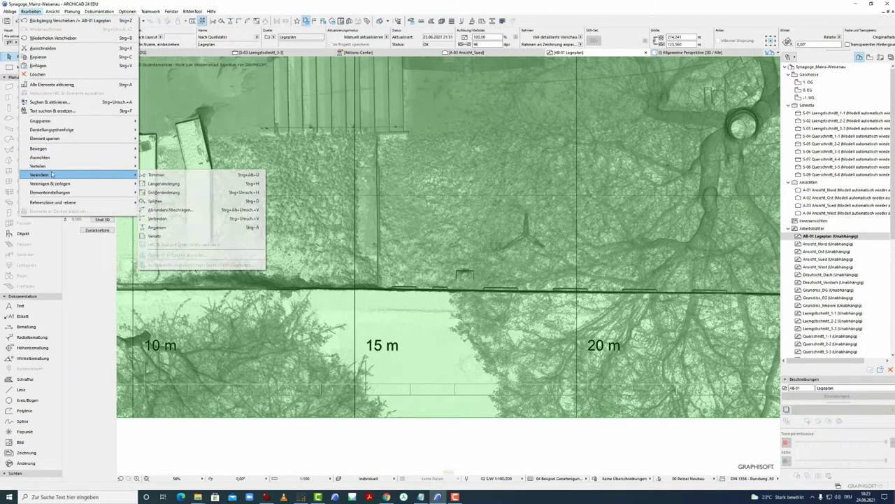
left_click(168, 192)
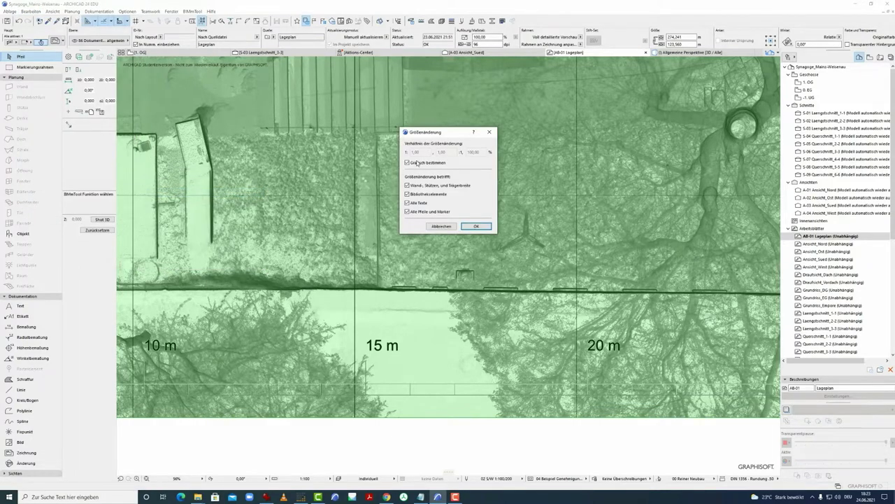
left_click(476, 226)
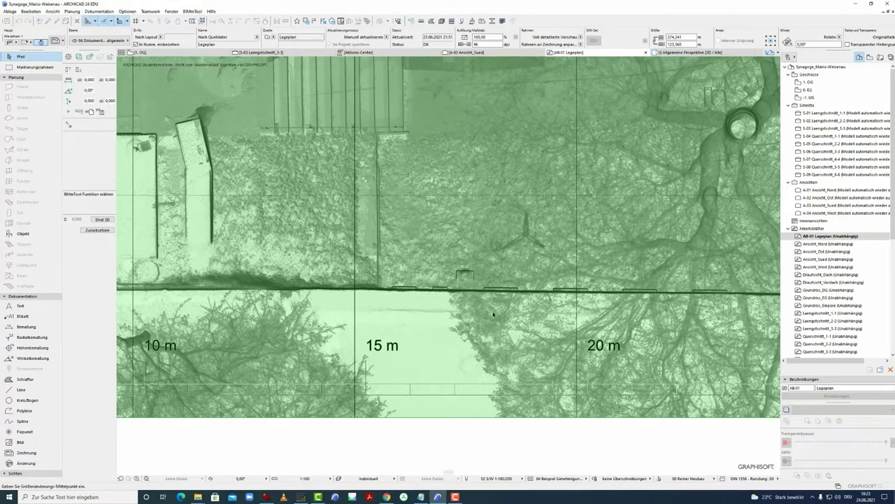
scroll(444, 362, "down", 2)
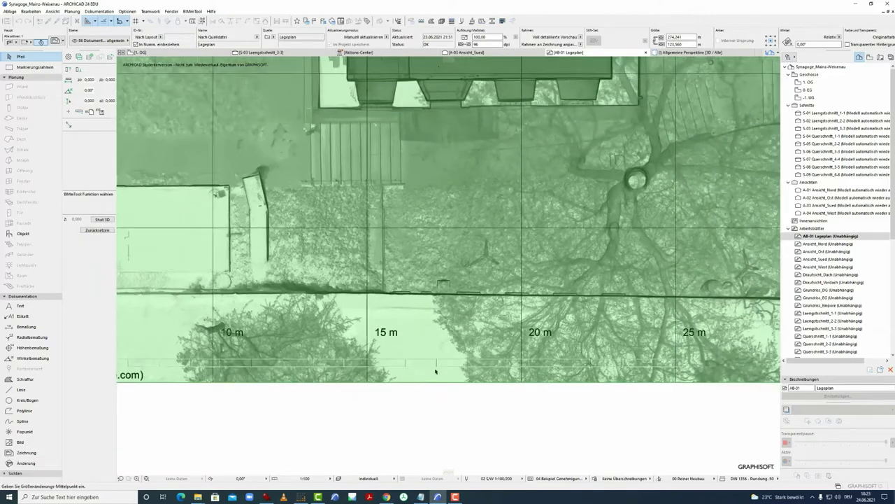
scroll(420, 360, "up", 3)
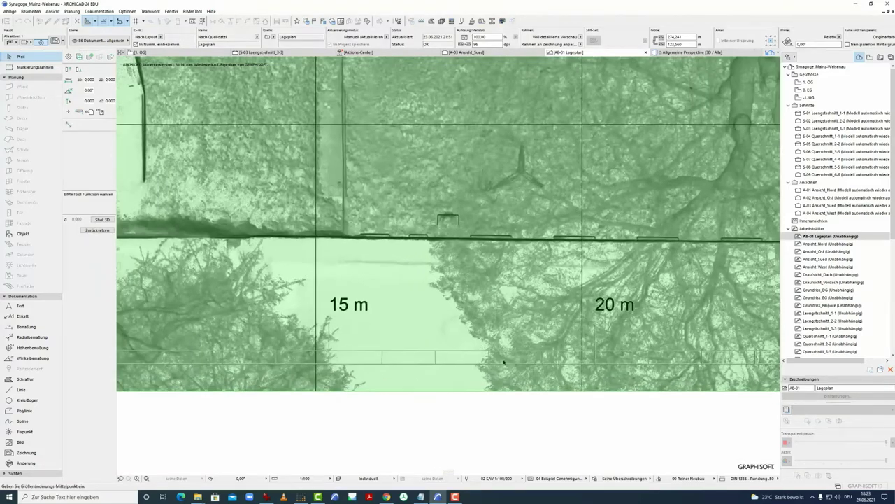
left_click(329, 353)
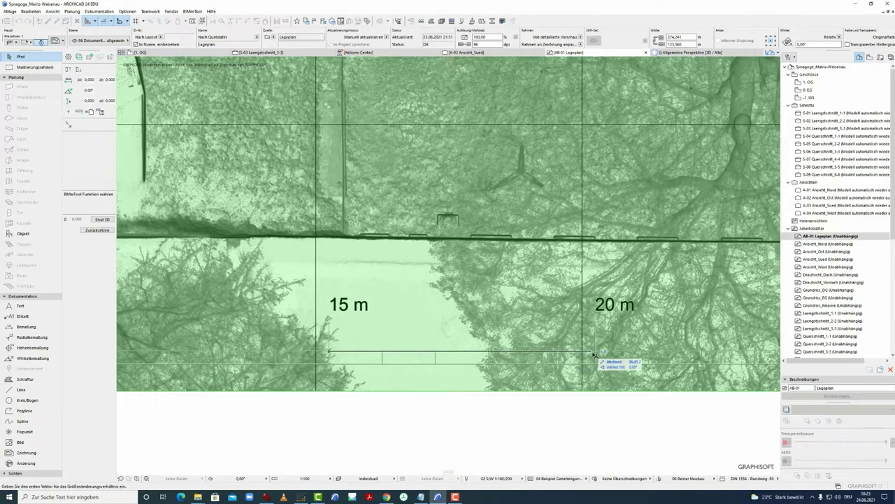
scroll(598, 353, "up", 3)
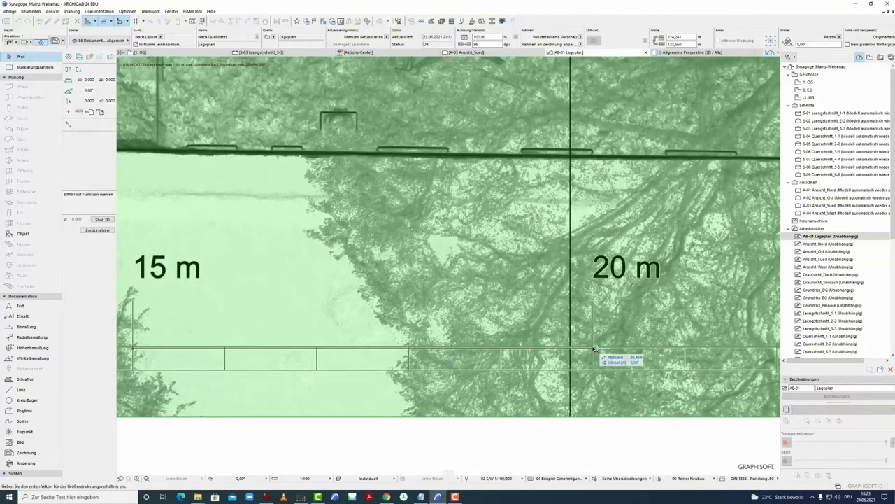
left_click(595, 348)
scroll(413, 362, "down", 3)
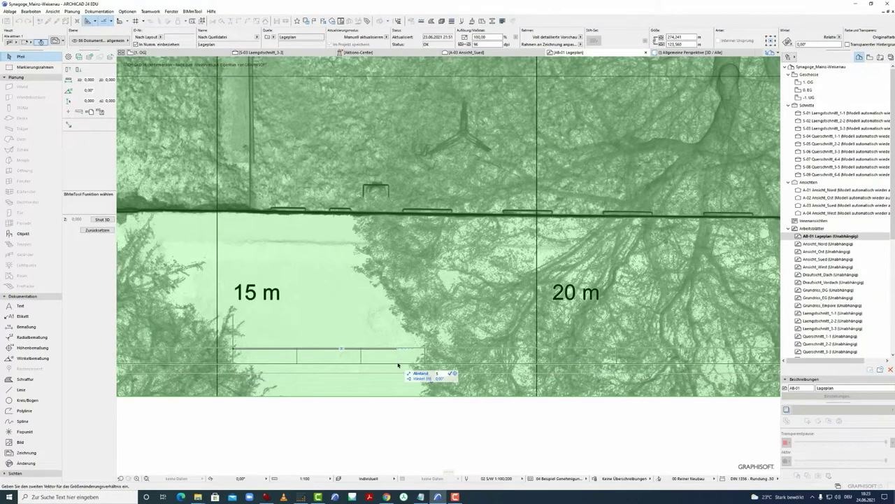
key("Return")
- Move the resized Lageplan drawing so that the building's lower-left corner lands on the worksheet origin, and deselect it
scroll(359, 327, "down", 2)
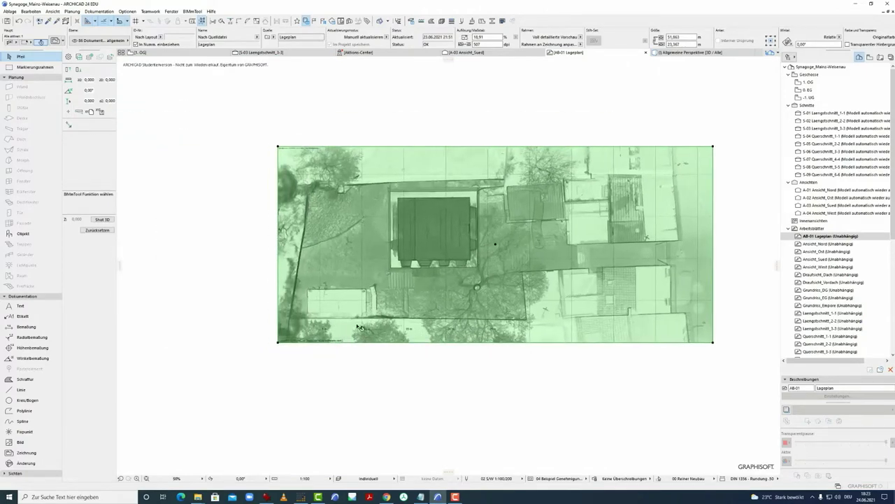
scroll(475, 308, "up", 3)
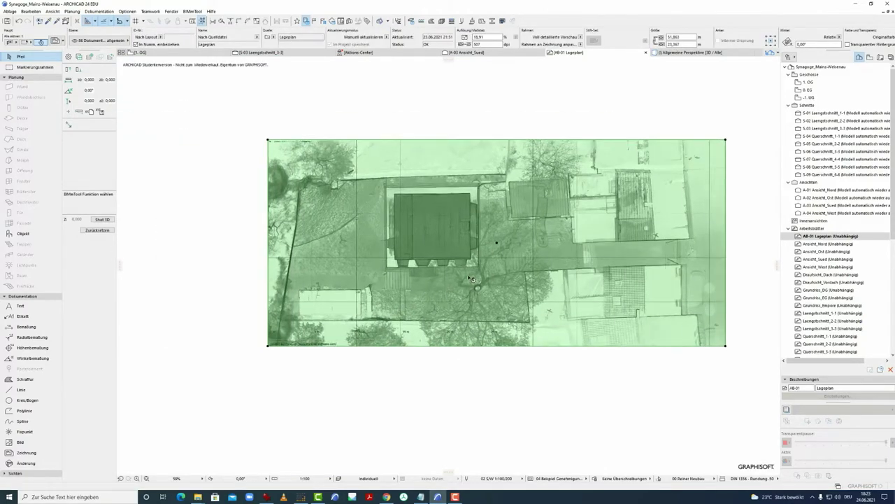
scroll(565, 302, "down", 5)
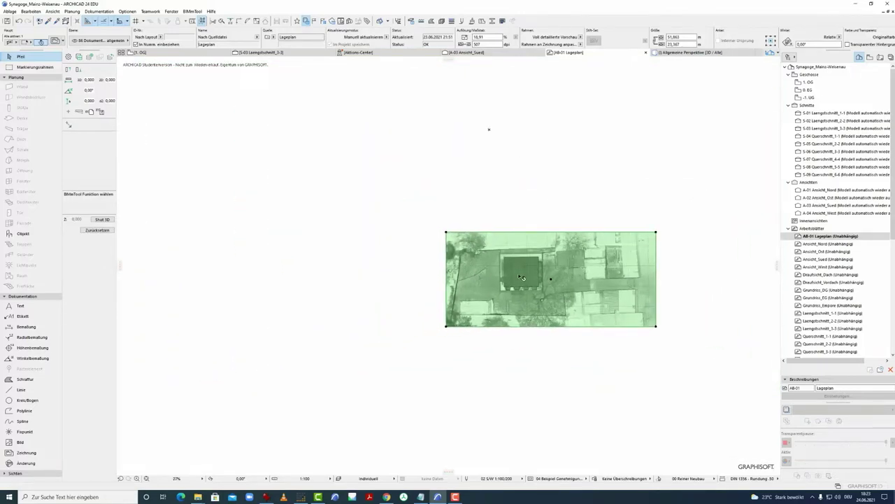
left_click_drag(512, 293, 490, 132)
scroll(489, 131, "up", 10)
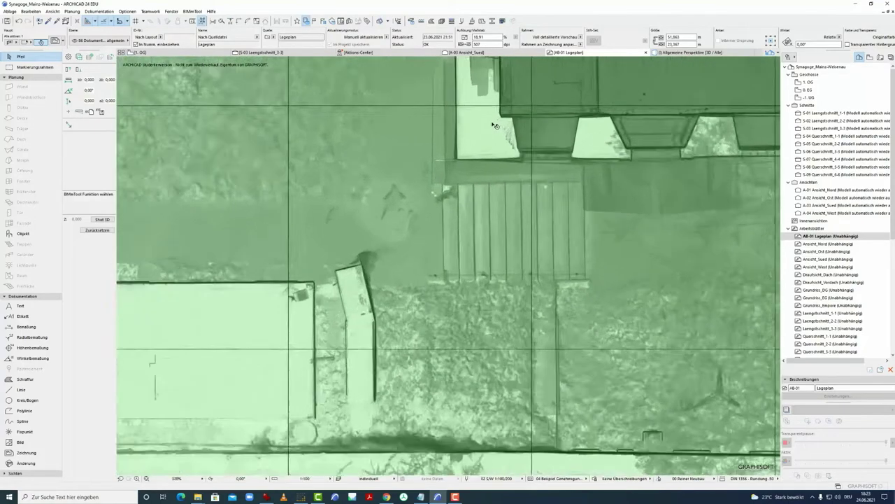
scroll(462, 290, "up", 1)
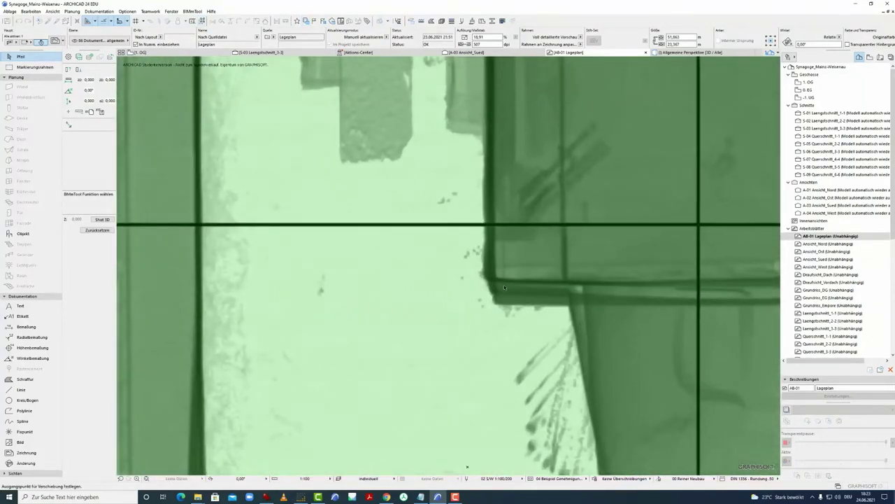
left_click(497, 287)
scroll(497, 287, "down", 3)
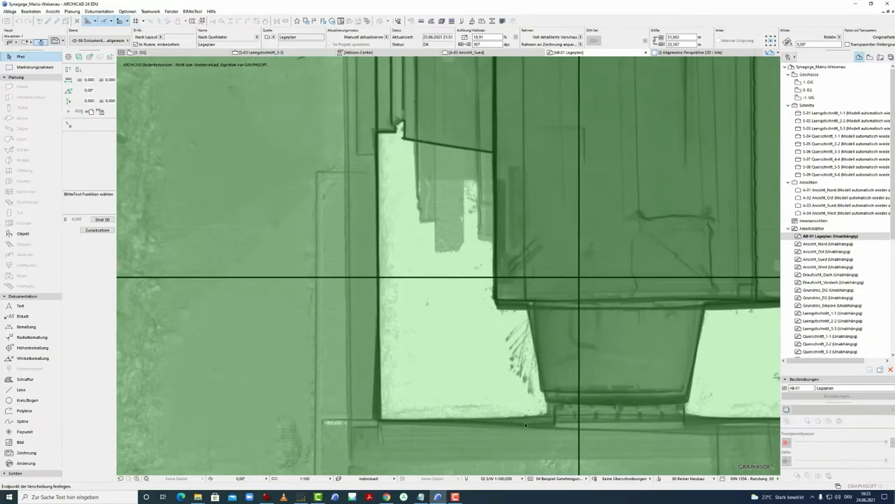
scroll(490, 378, "down", 10)
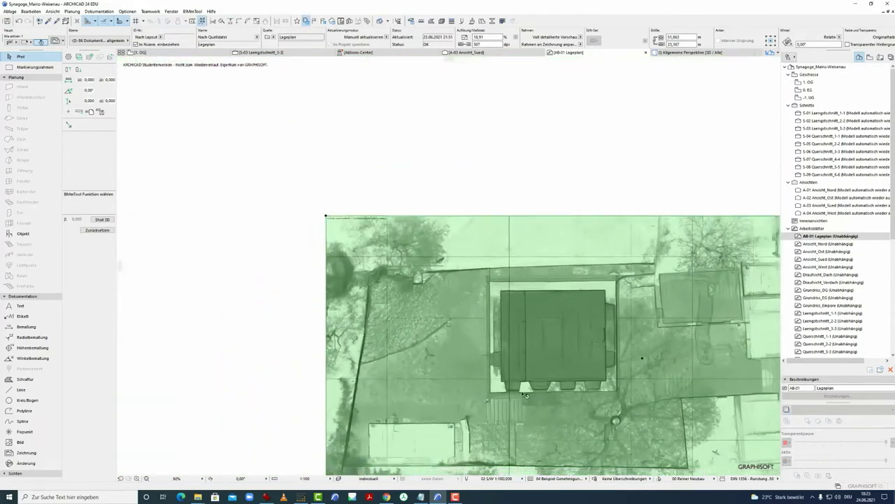
left_click(452, 364)
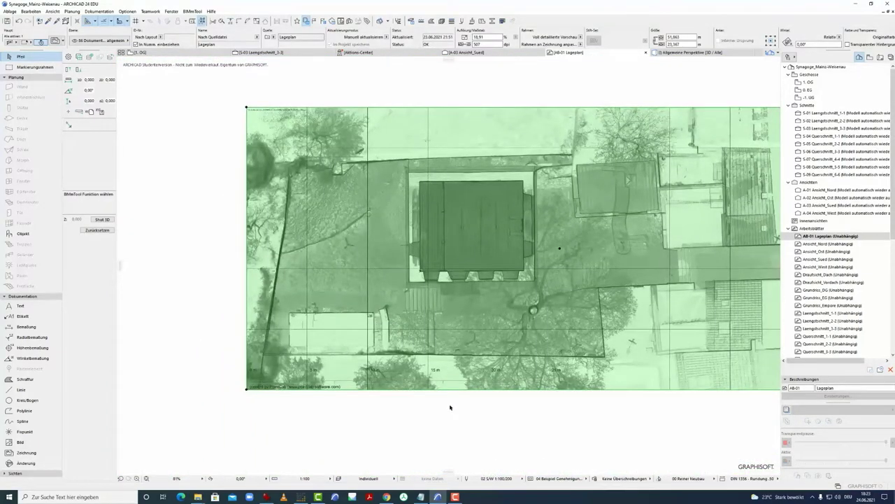
- Check the Lageplan's new scale by measuring the scale bar between the 15 m and 20 m marks
scroll(450, 402, "up", 3)
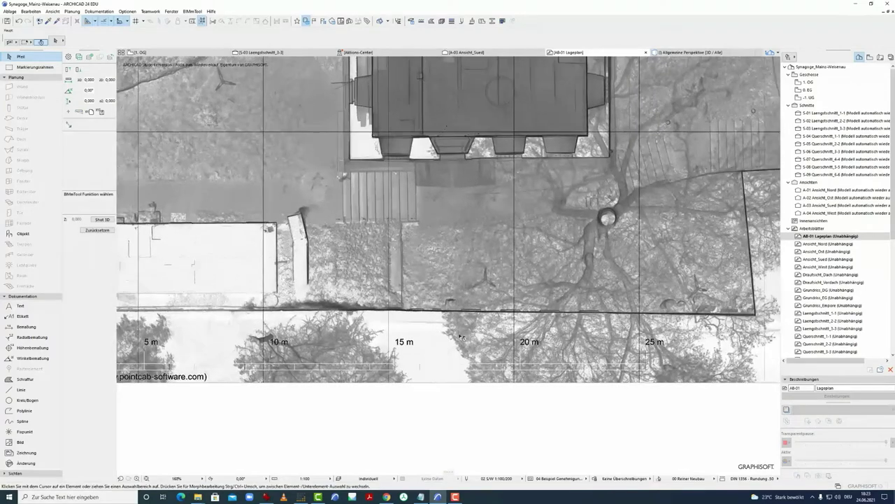
scroll(460, 336, "up", 5)
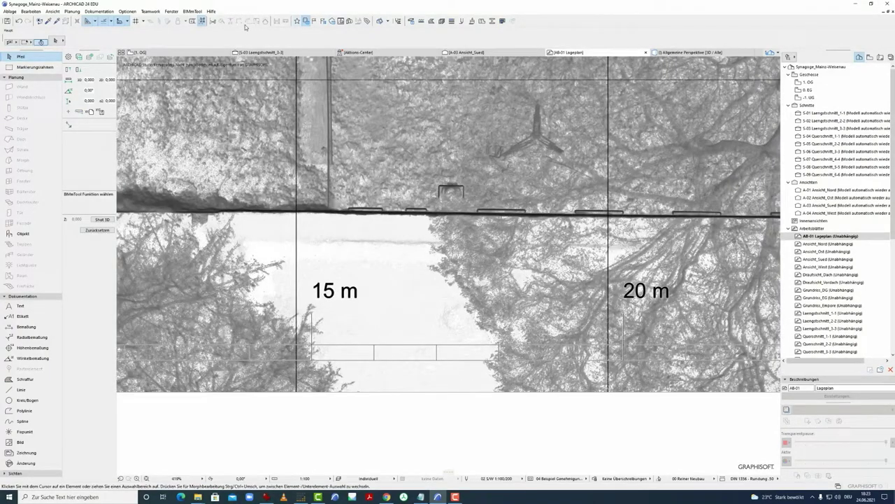
left_click(193, 21)
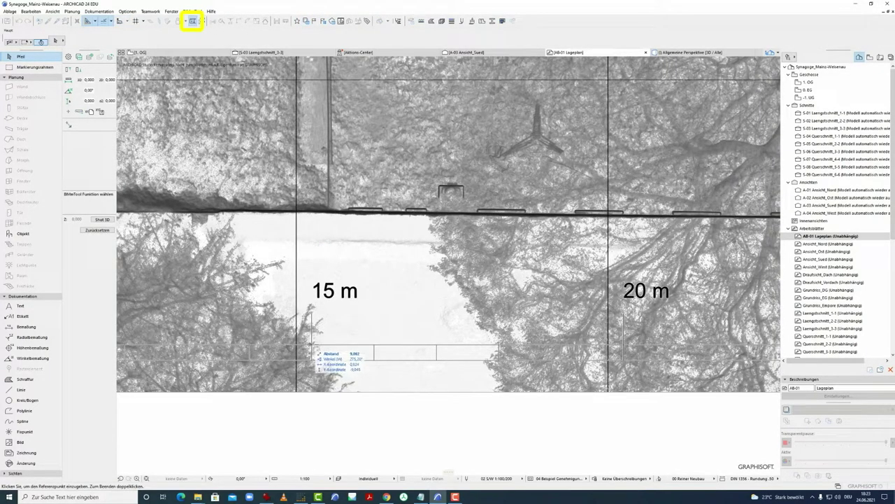
left_click(312, 345)
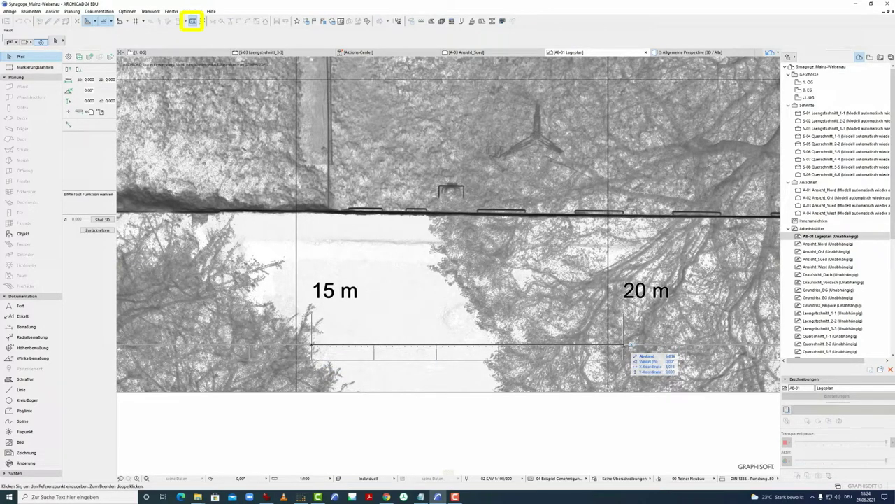
double_click(625, 345)
scroll(414, 307, "down", 6)
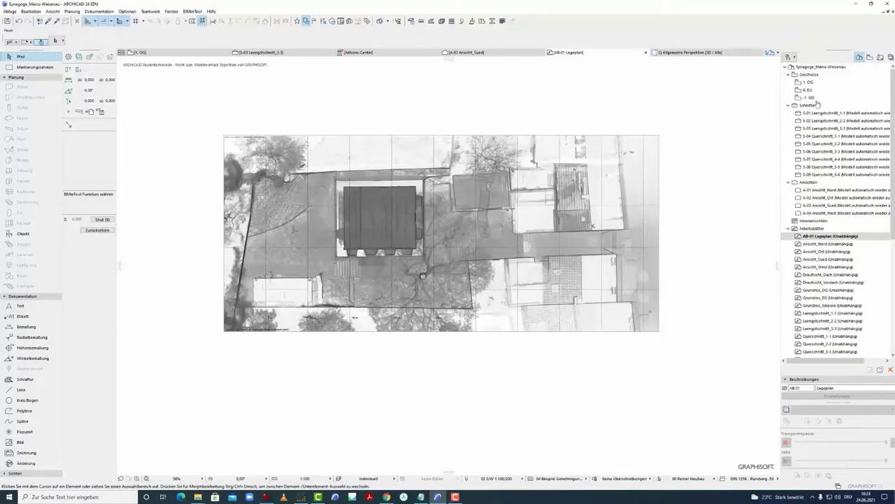
- Open the 0. EG floor plan and display the AB-01 Lageplan worksheet as its trace reference
double_click(804, 88)
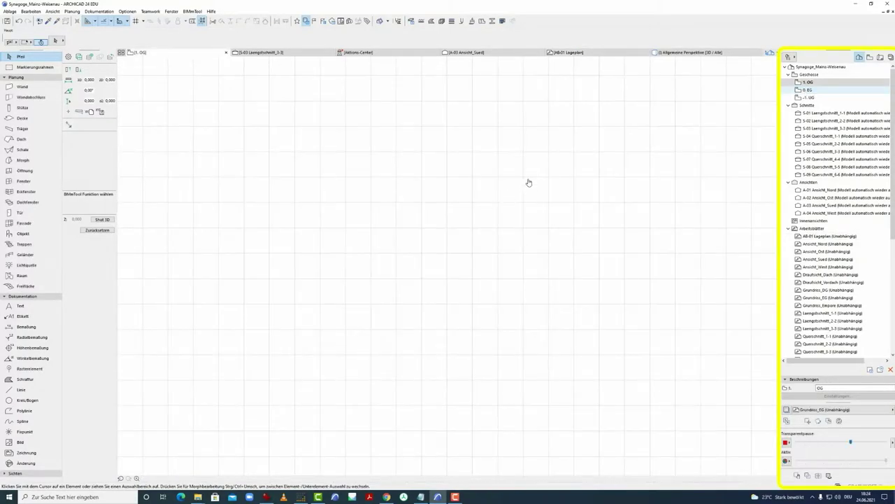
double_click(807, 90)
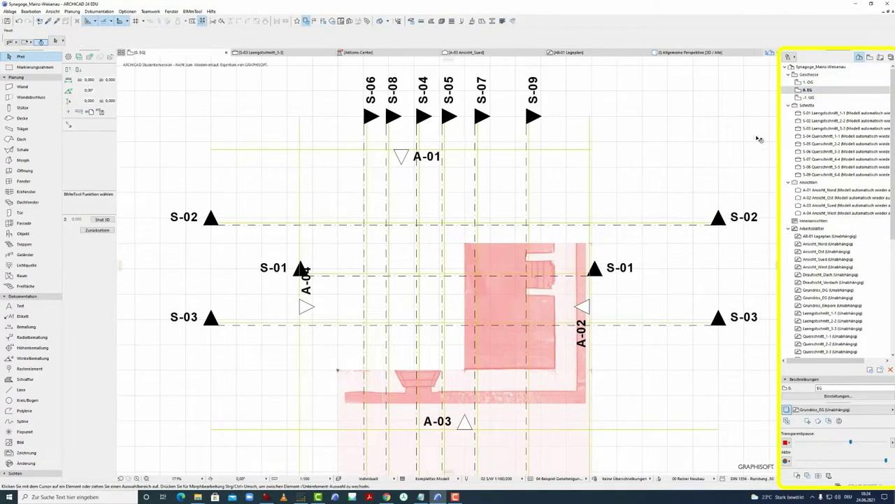
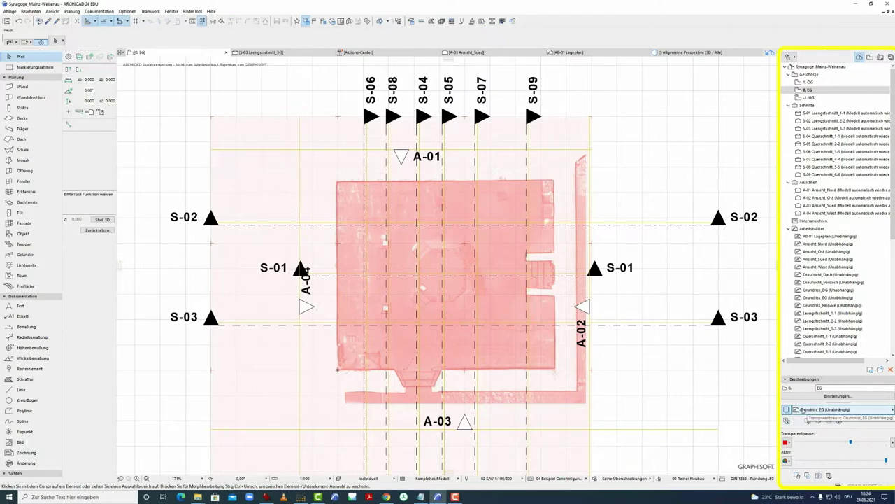
right_click(810, 236)
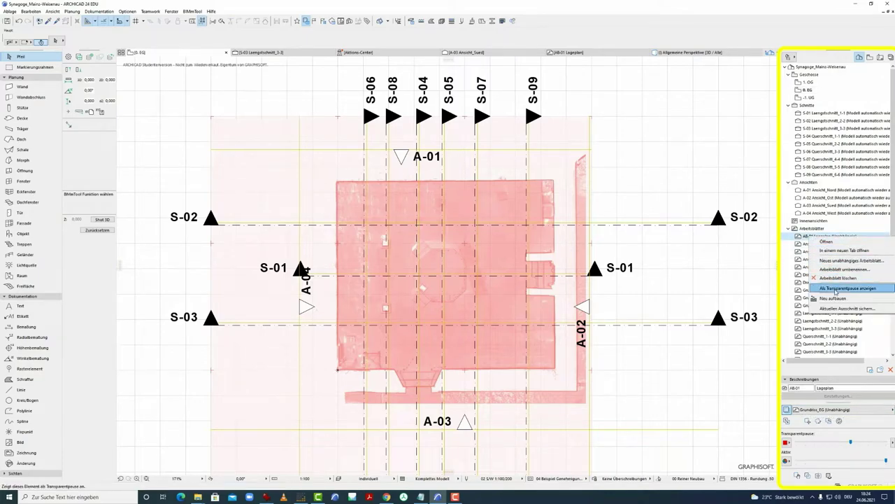
left_click(846, 288)
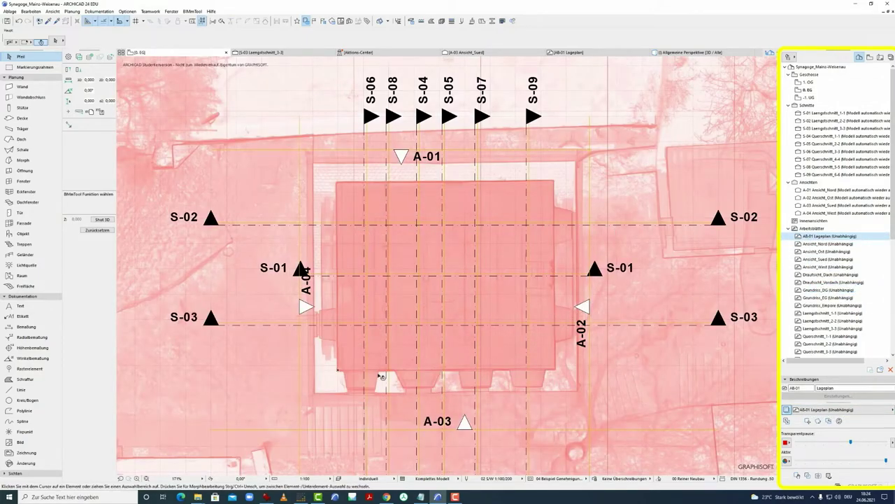
scroll(381, 376, "down", 5)
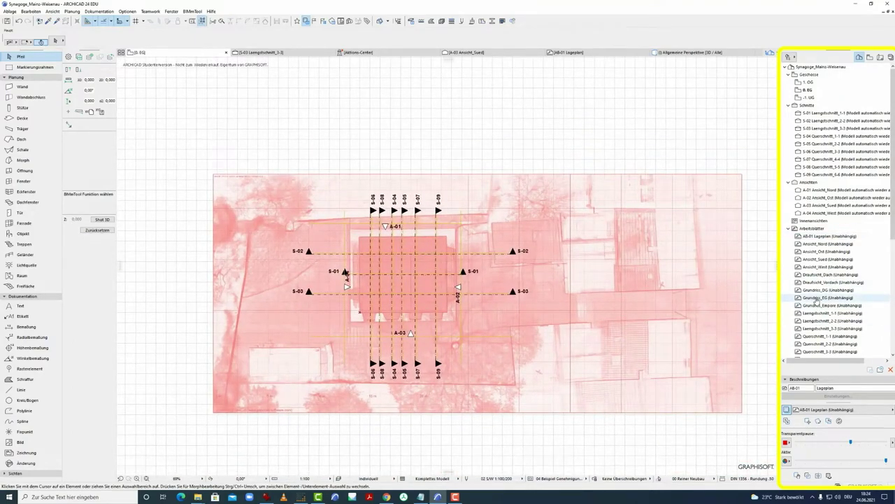
- Switch the EG floor plan's trace reference to the Grundriss_EG worksheet
left_click(817, 299)
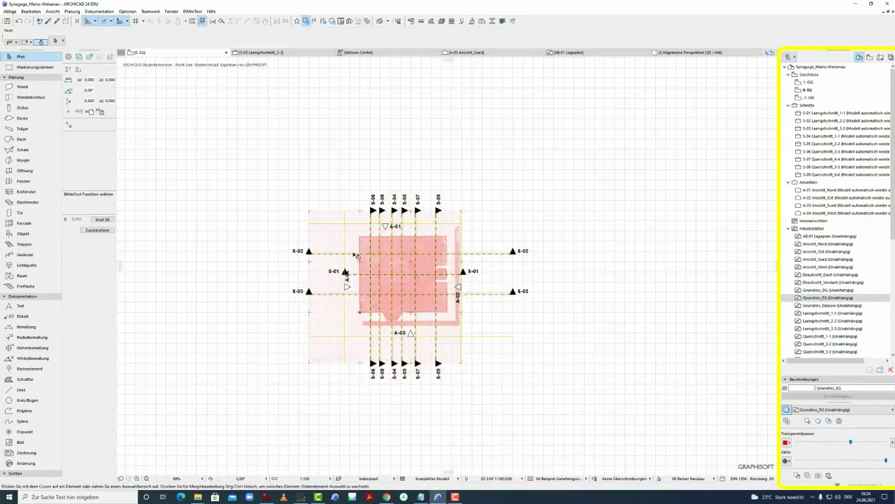
scroll(357, 256, "up", 2)
scroll(448, 312, "down", 1)
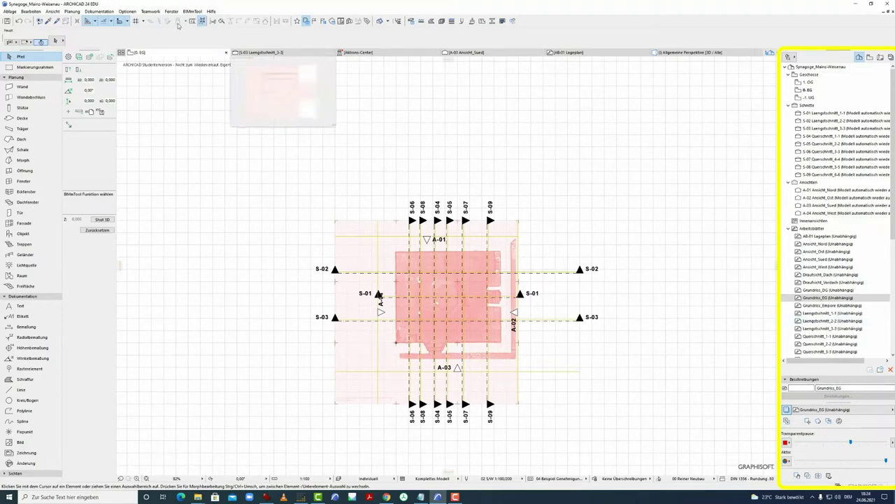
left_click(171, 12)
mouse_move(248, 113)
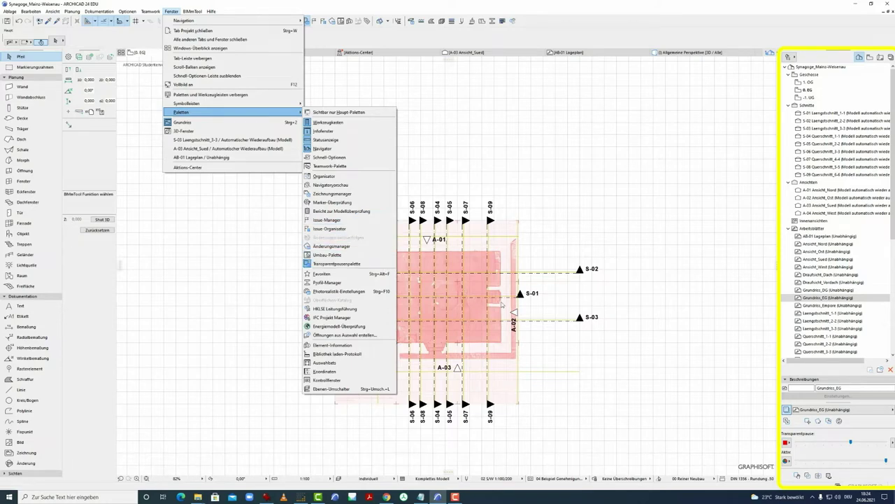
left_click(438, 145)
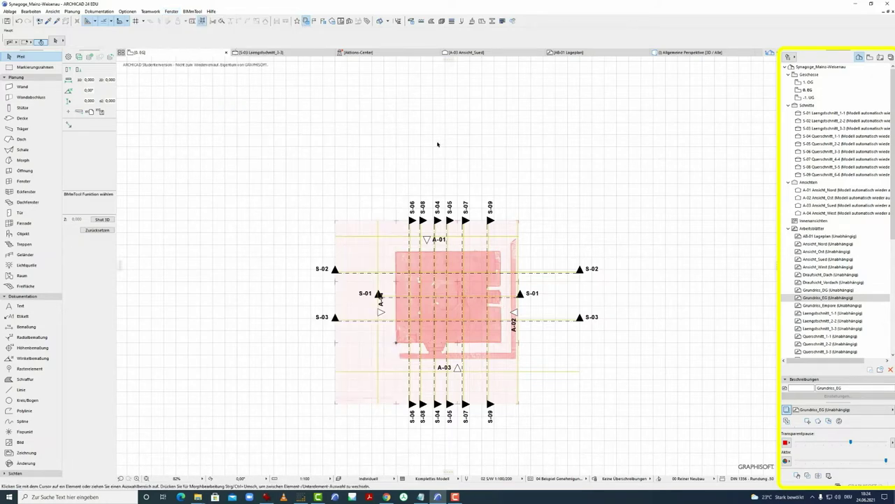
scroll(469, 343, "up", 5)
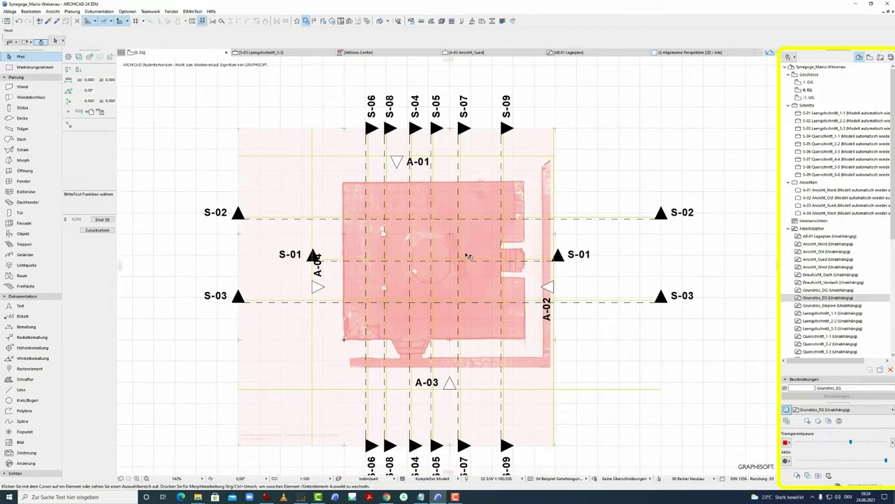
scroll(490, 248, "down", 2)
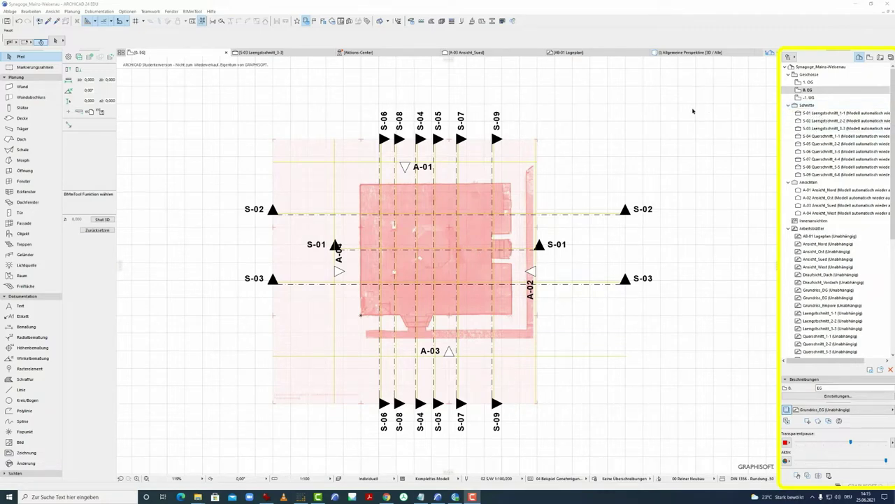
- Open the section S-01 Laengstschnitt_1-1 with its trace reference
double_click(811, 114)
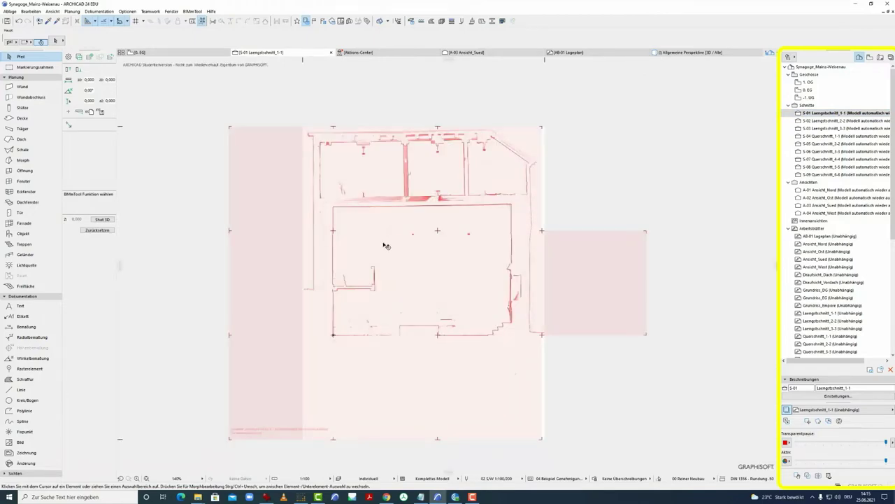
scroll(384, 245, "up", 2)
middle_click_drag(393, 245, 391, 266)
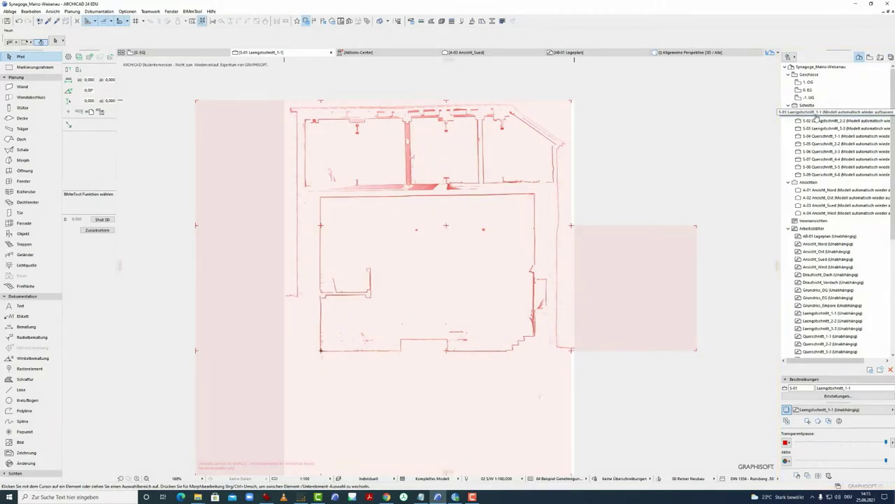
- Set the story level display of section S-01 to "Anzeige & Ausgabe" in its section settings
right_click(836, 115)
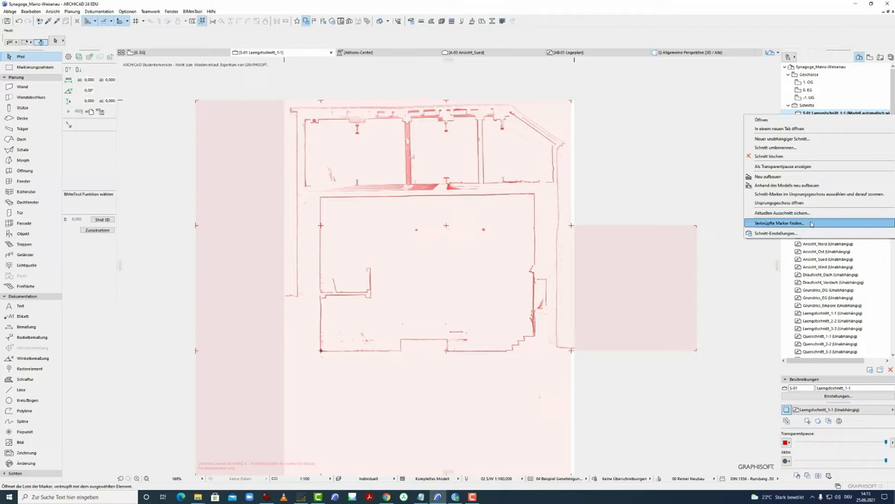
left_click(743, 230)
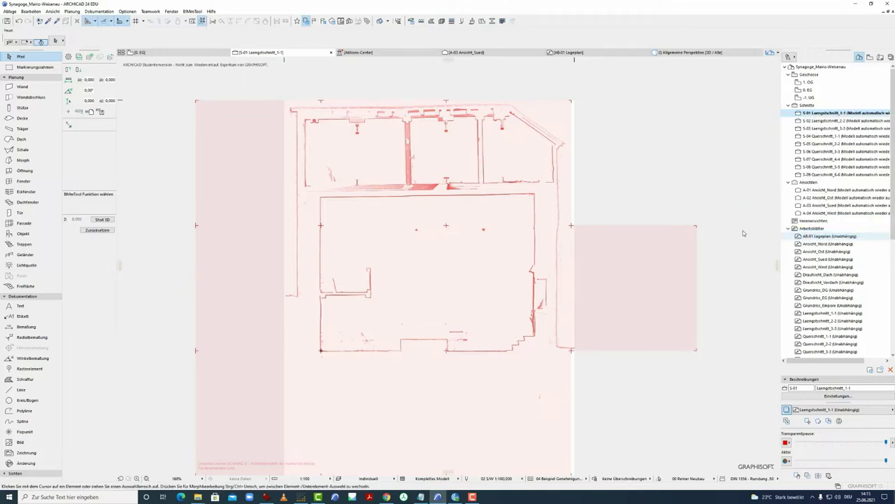
left_click_drag(645, 63, 680, 72)
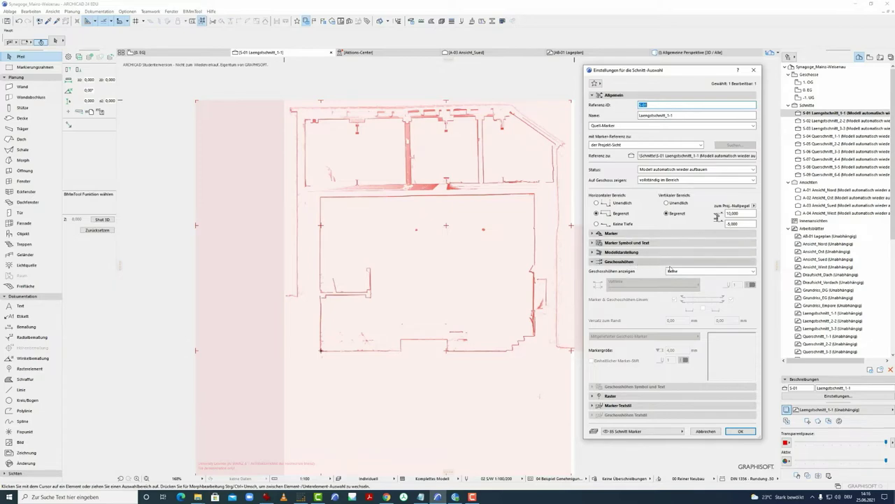
left_click(675, 272)
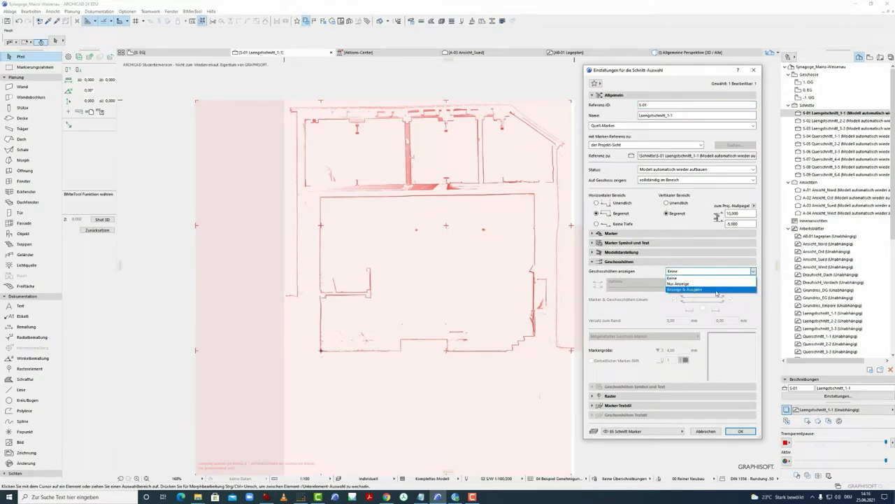
left_click(717, 289)
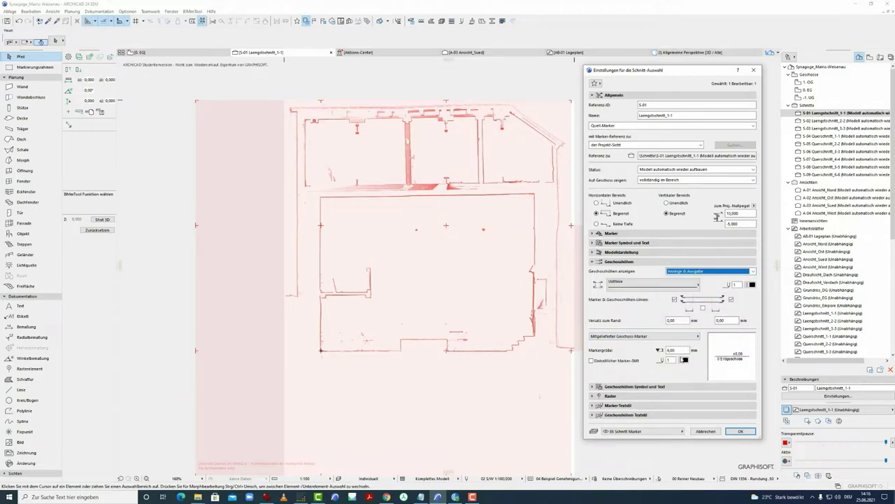
left_click(739, 431)
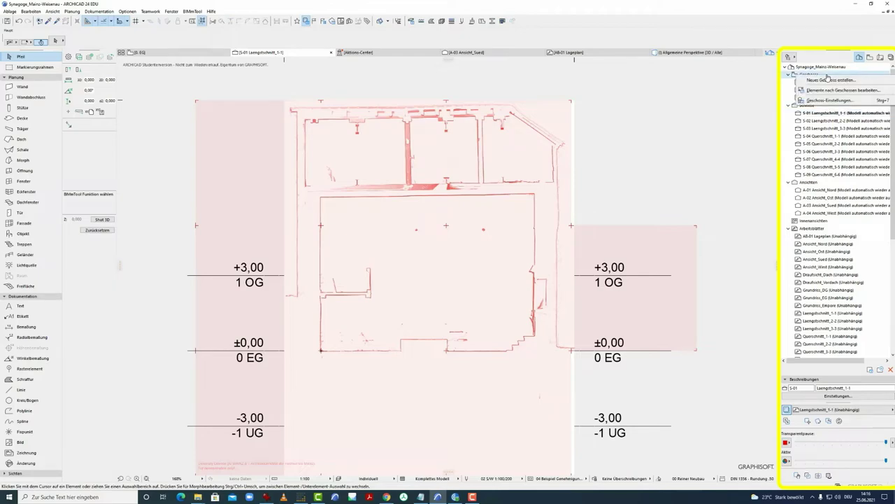
- Delete the -1 UG story in the project's story settings
left_click(833, 100)
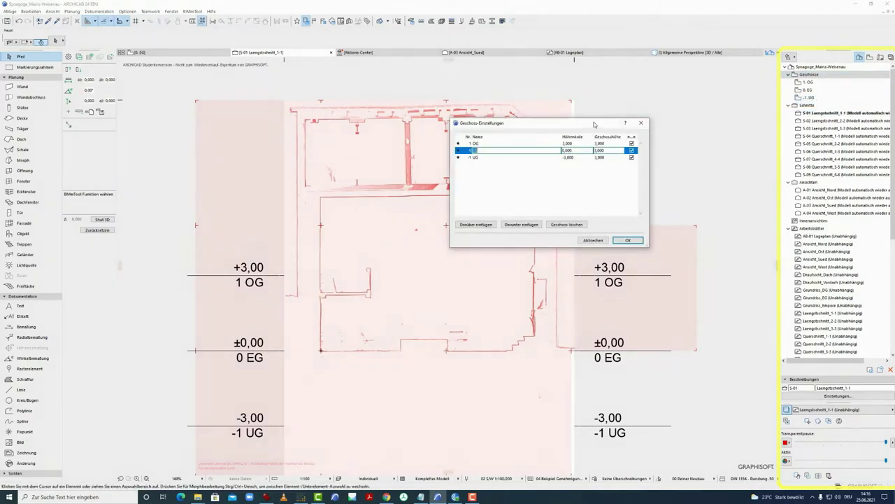
left_click_drag(594, 124, 715, 78)
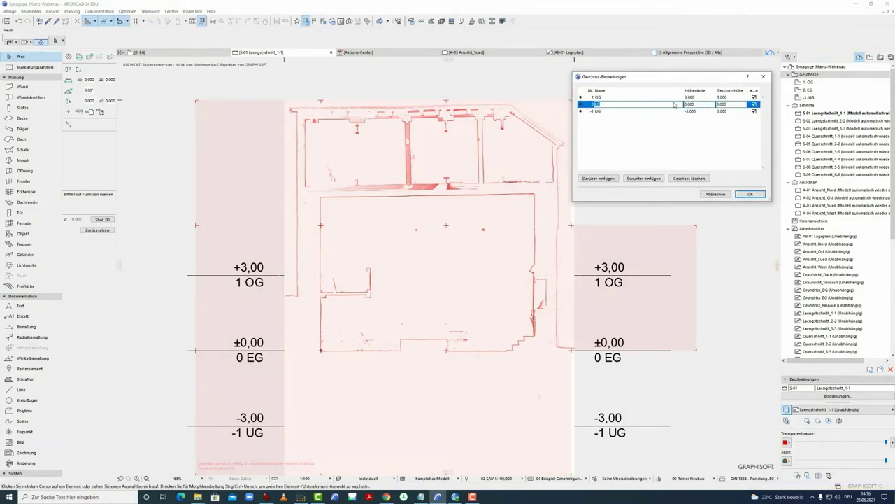
left_click(630, 112)
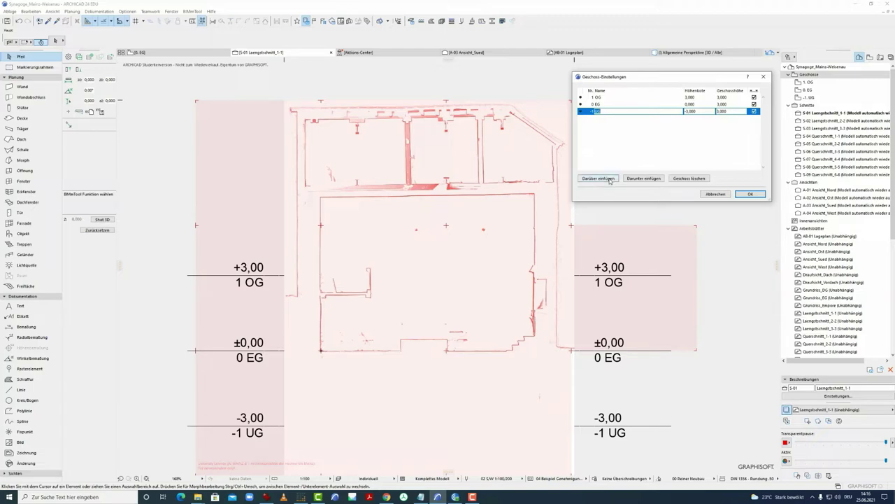
left_click(696, 179)
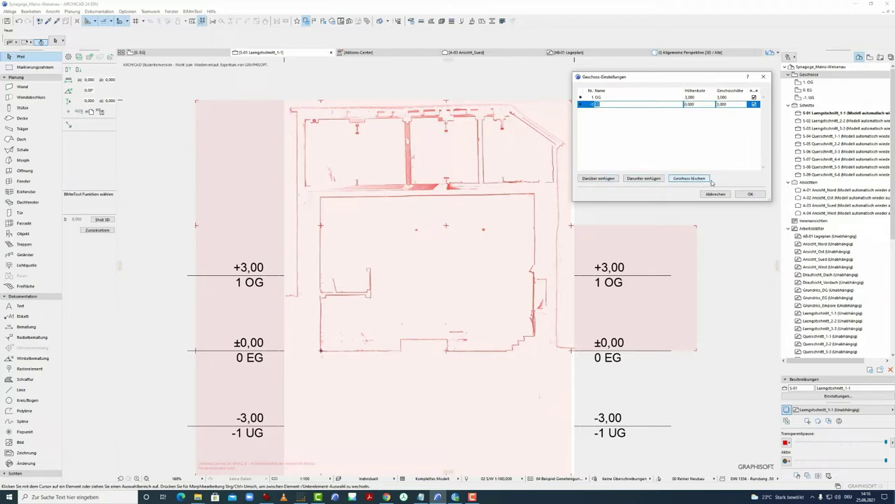
- Insert a story named DG above the 1 OG story and rename the 1 OG story as Empore
left_click(603, 98)
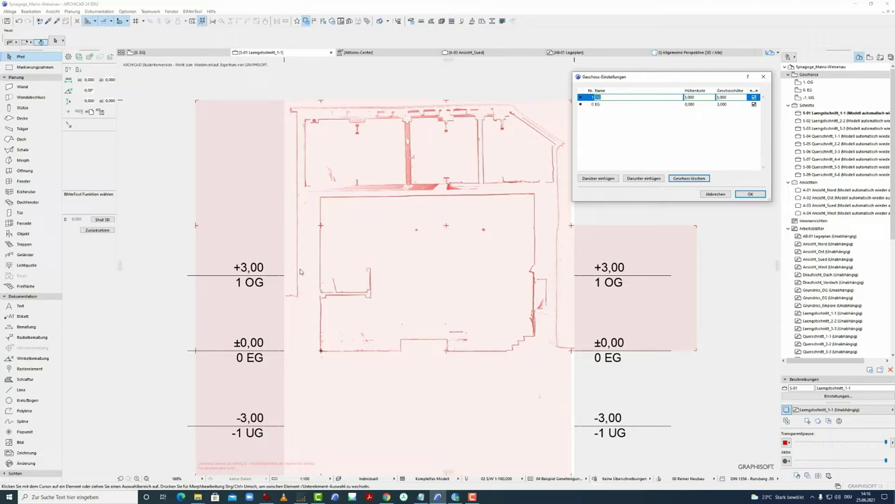
left_click(599, 178)
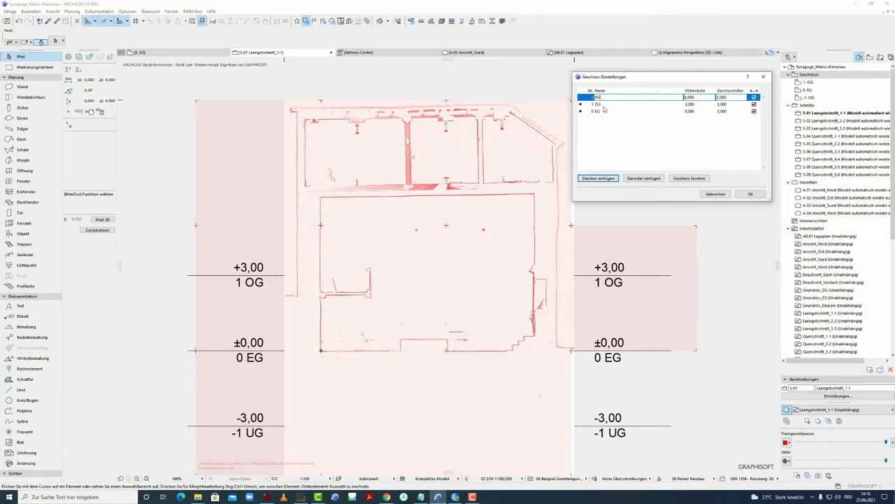
left_click(604, 107)
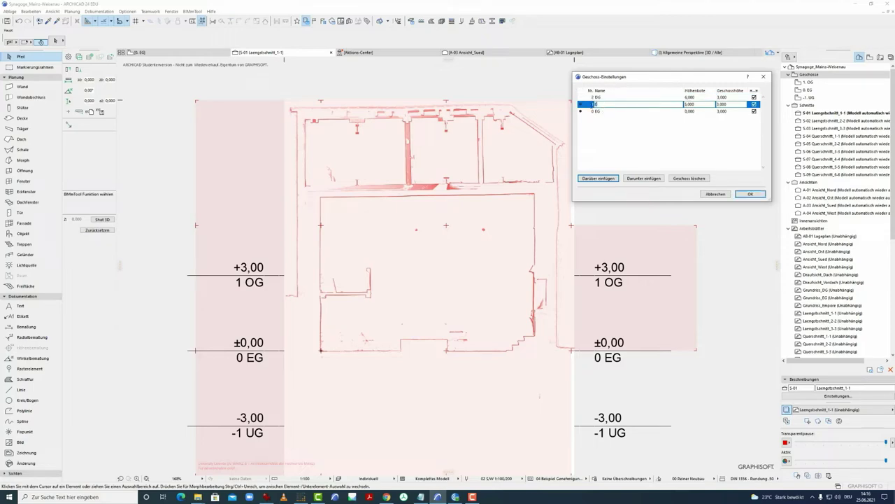
left_click(601, 111)
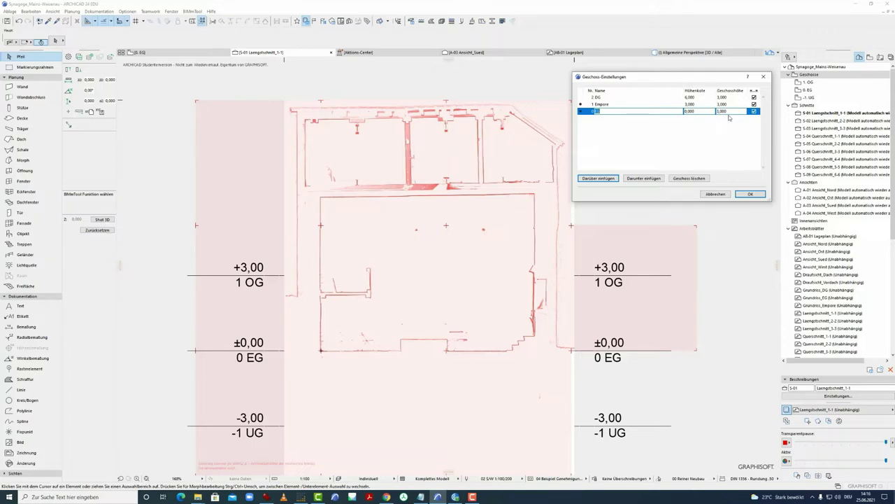
left_click(754, 96)
left_click(755, 104)
left_click(754, 112)
left_click(755, 112)
left_click(754, 104)
left_click(754, 97)
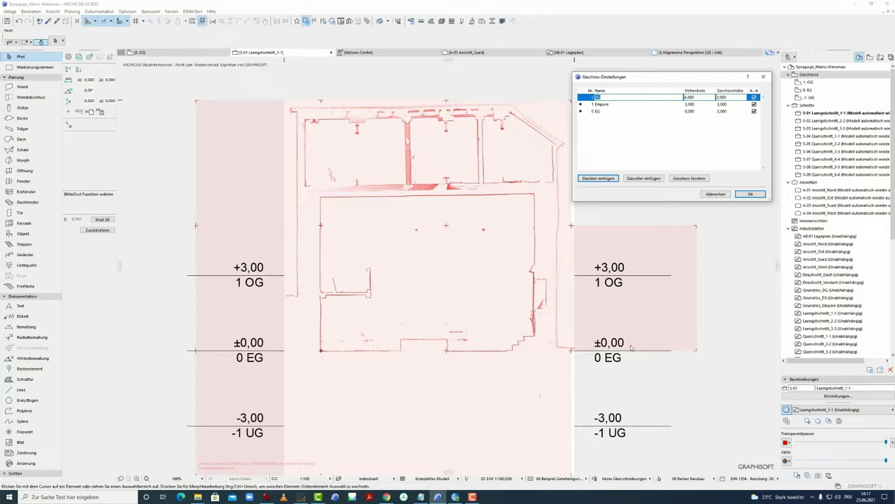
- Apply the changed story settings and confirm the deletion of the UG story
left_click(750, 195)
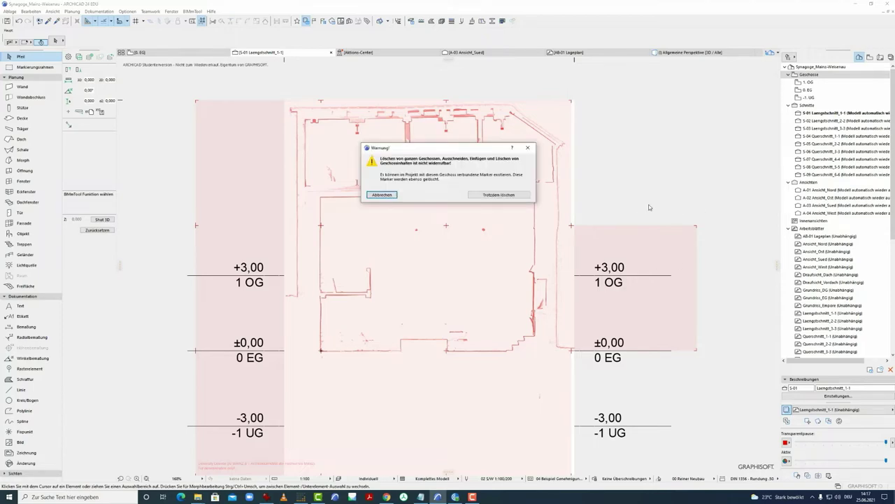
left_click(511, 196)
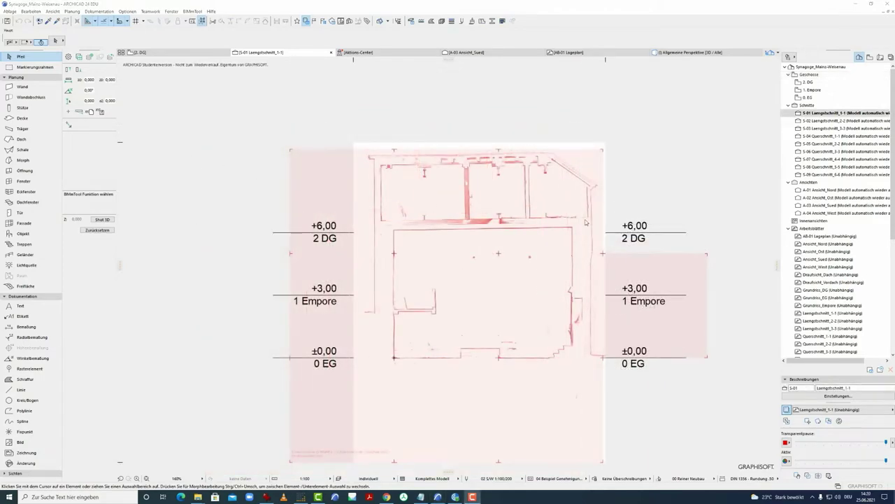
- Place the section's upper boundary just above the roof in the trace and extend its left boundary slightly outward
mouse_move(121, 142)
left_mouse_down()
mouse_move(136, 240)
mouse_move(126, 250)
mouse_move(137, 249)
left_mouse_up()
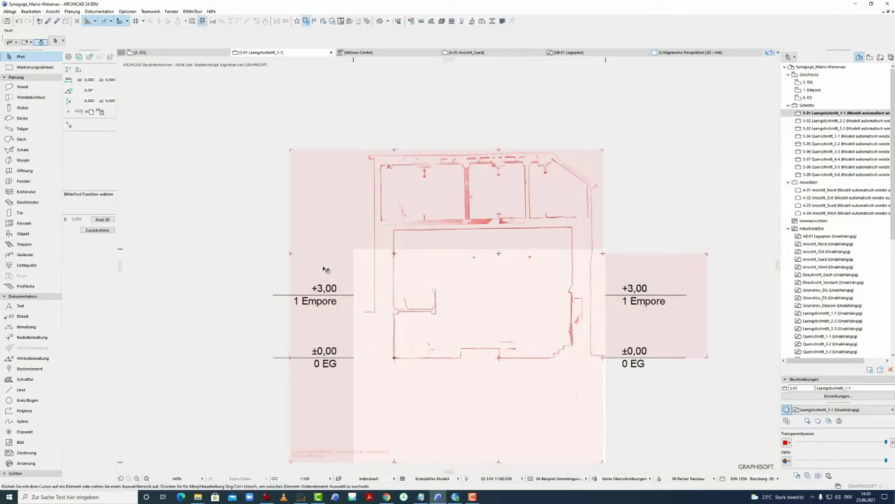
left_click_drag(120, 250, 128, 135)
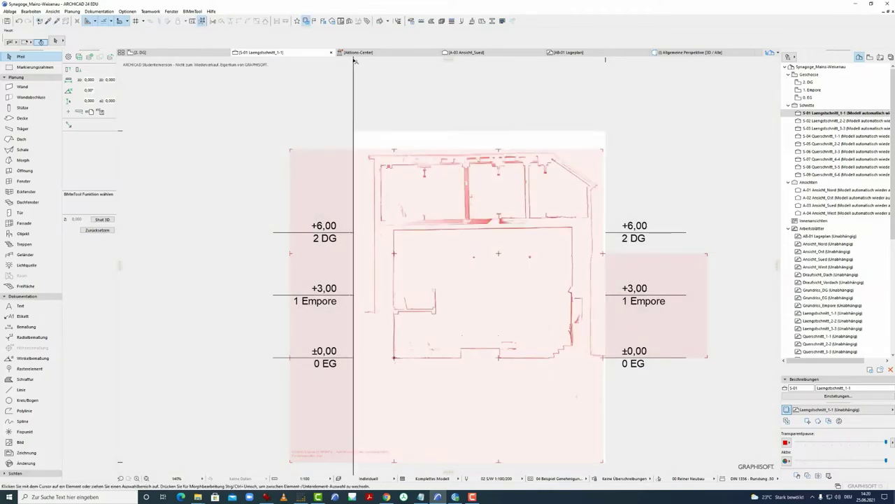
mouse_move(354, 67)
left_mouse_down()
mouse_move(298, 68)
mouse_move(341, 68)
left_mouse_up()
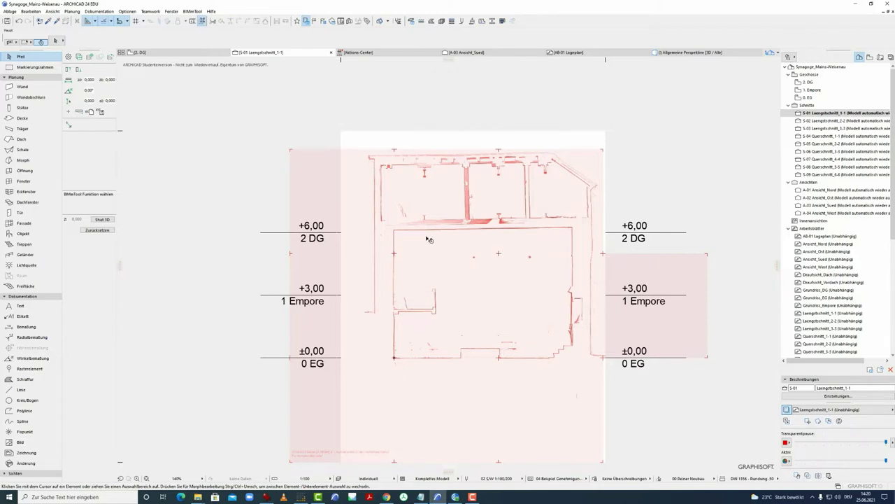
- Start graphic editing of the story levels in the section and lower 1 Empore to the gallery floor, about 2.30 m
scroll(457, 289, "up", 2)
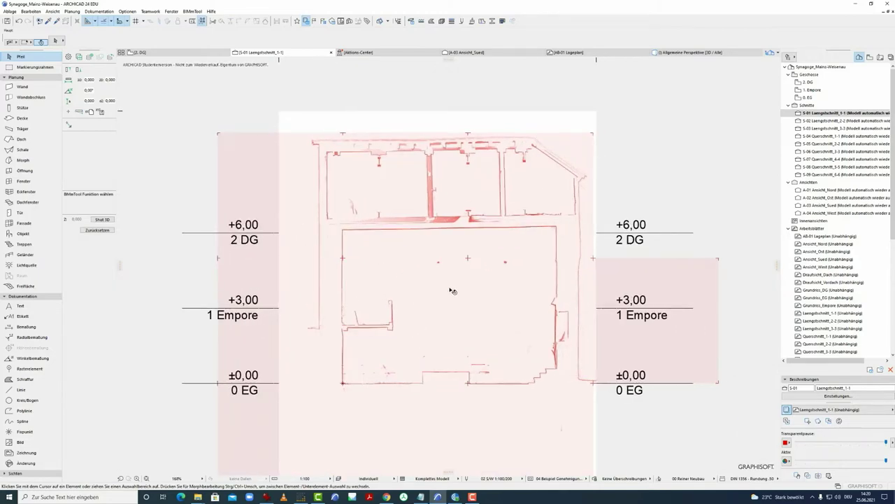
right_click(606, 311)
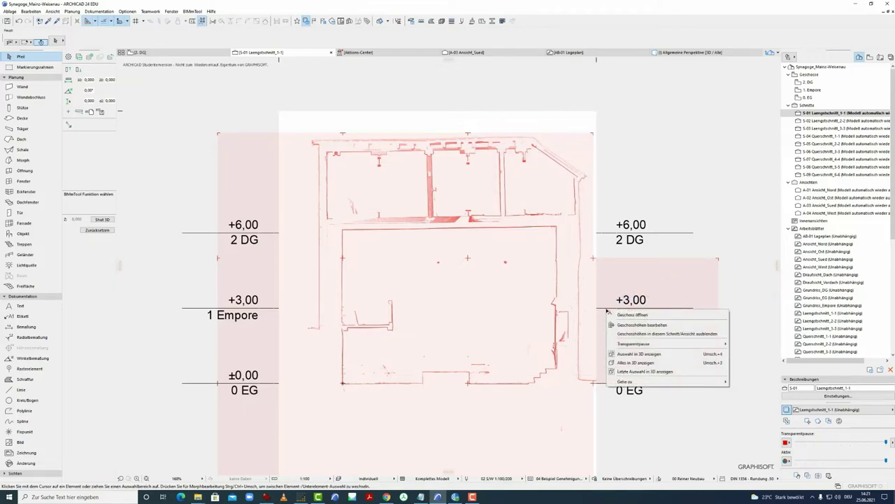
left_click(678, 326)
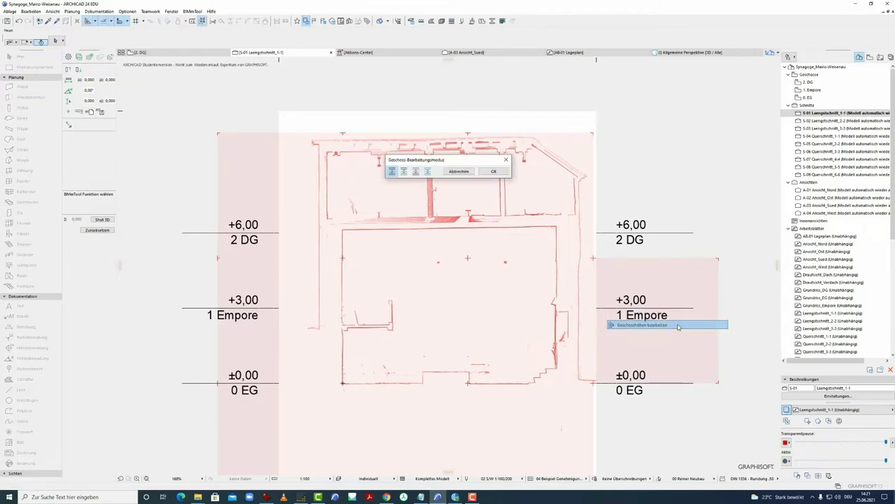
left_click_drag(426, 173, 437, 266)
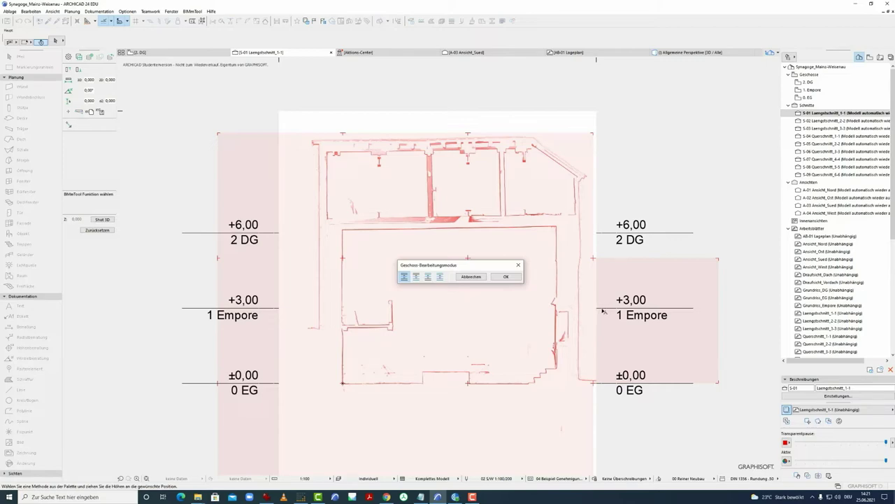
left_click(278, 310)
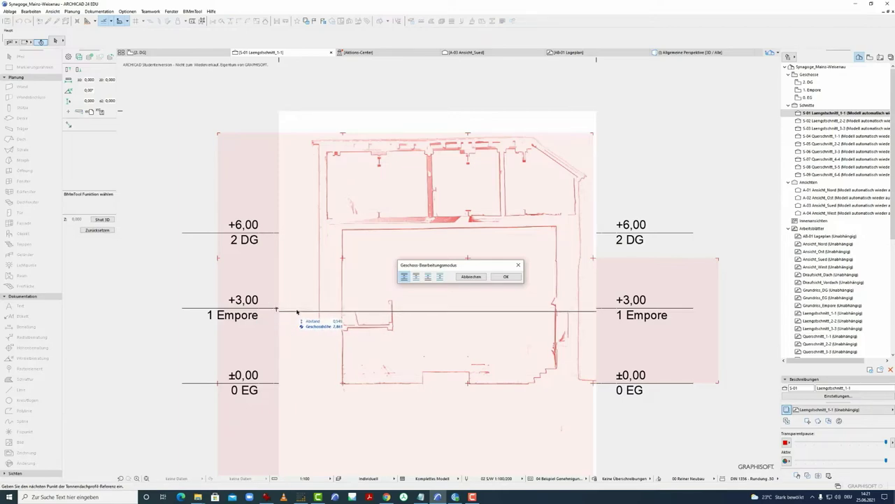
left_click(412, 326)
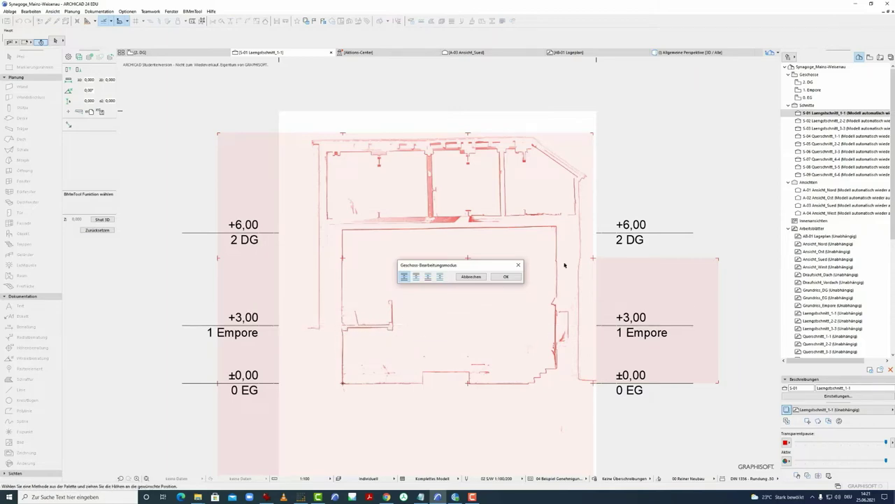
- Raise the 2 DG level to the attic floor in the trace, about 6.645 m, and apply the story level changes
left_click(607, 234)
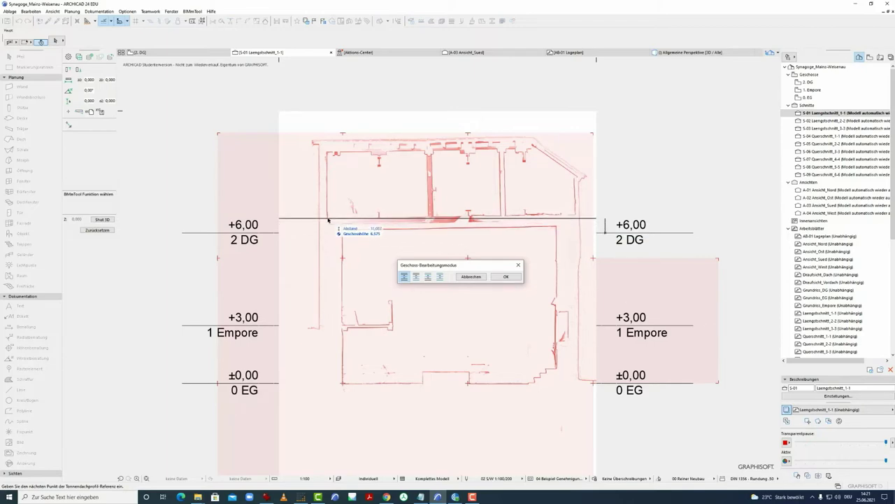
left_click(553, 219)
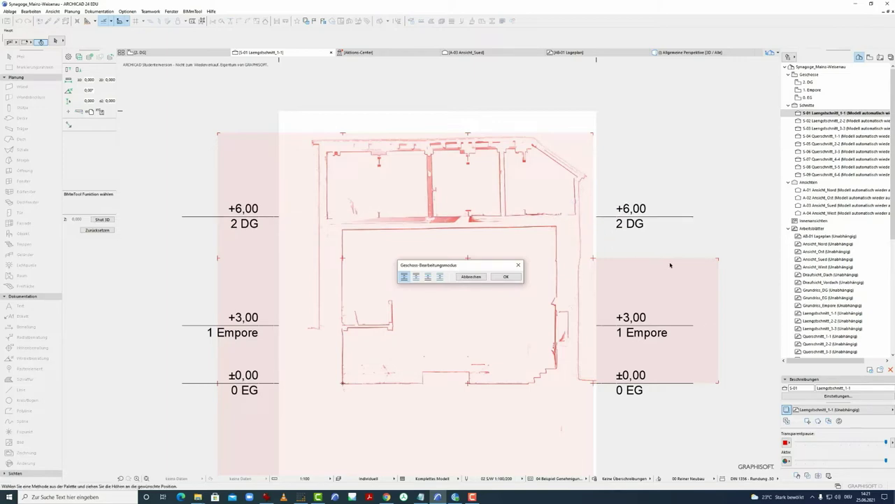
left_click(507, 277)
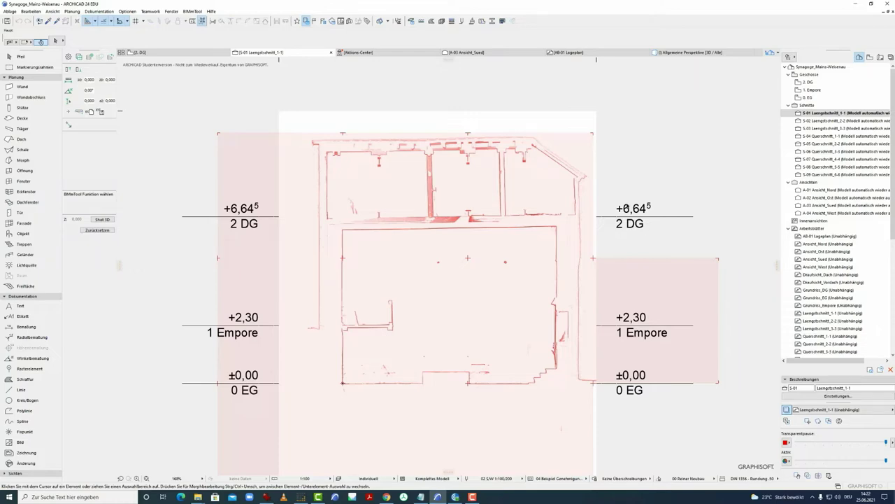
- In the story settings, set the elevation of 2 DG to 6.650 and 1 Empore to 2.300, and apply them
left_click(813, 76)
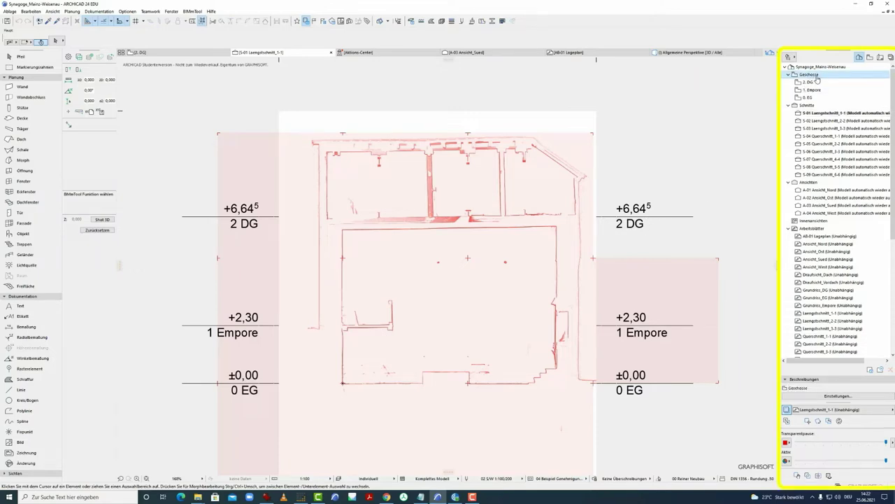
right_click(816, 77)
left_click(829, 103)
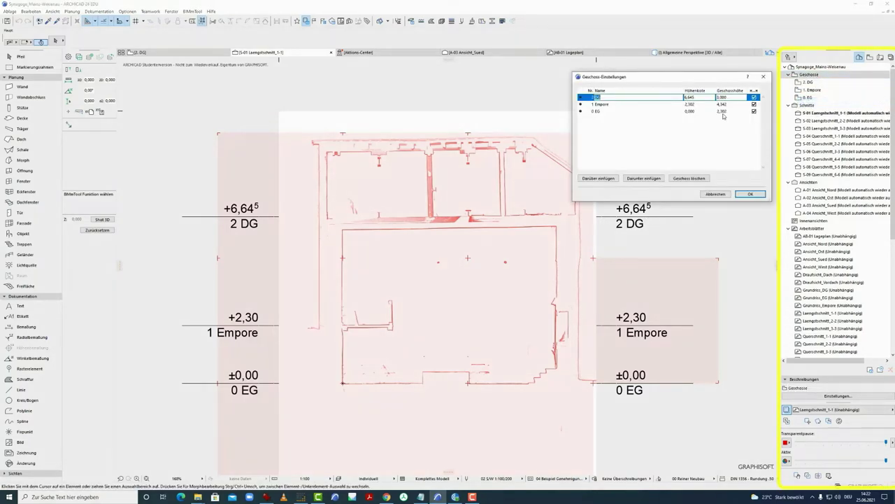
left_click_drag(671, 80, 680, 72)
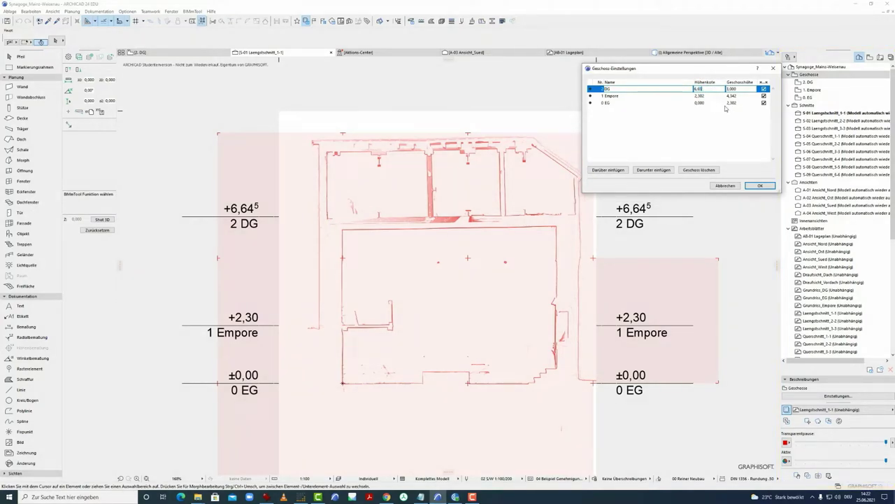
key("Tab")
left_click(731, 96)
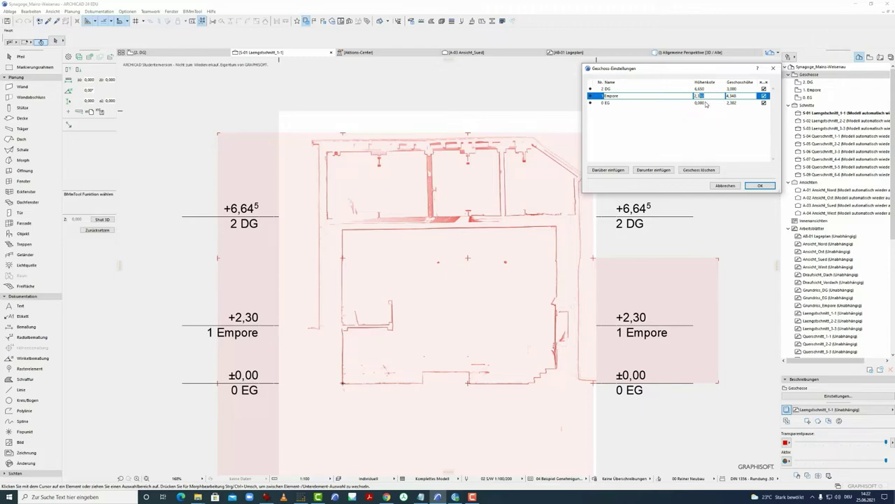
type("0")
key("Return")
left_click(758, 186)
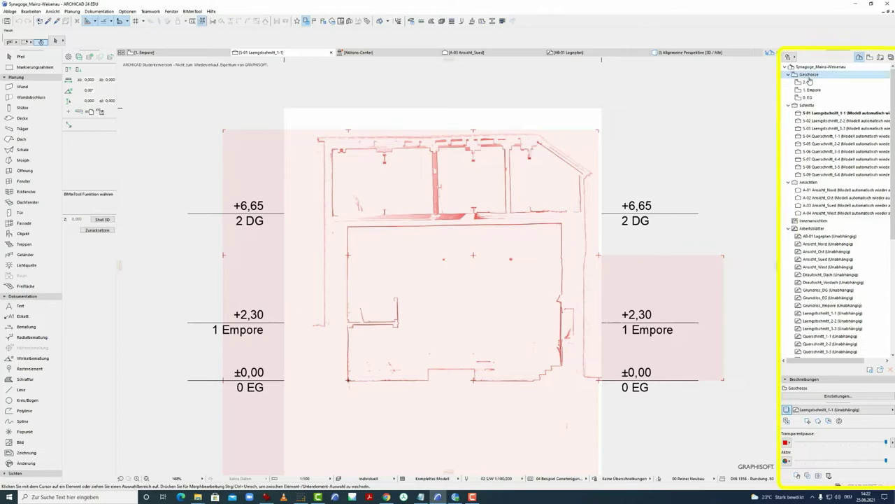
- Open the EG floor plan and show the AB-01 Lageplan worksheet as its trace reference
mouse_move(398, 310)
middle_mouse_down()
mouse_move(387, 297)
mouse_move(392, 288)
middle_mouse_up()
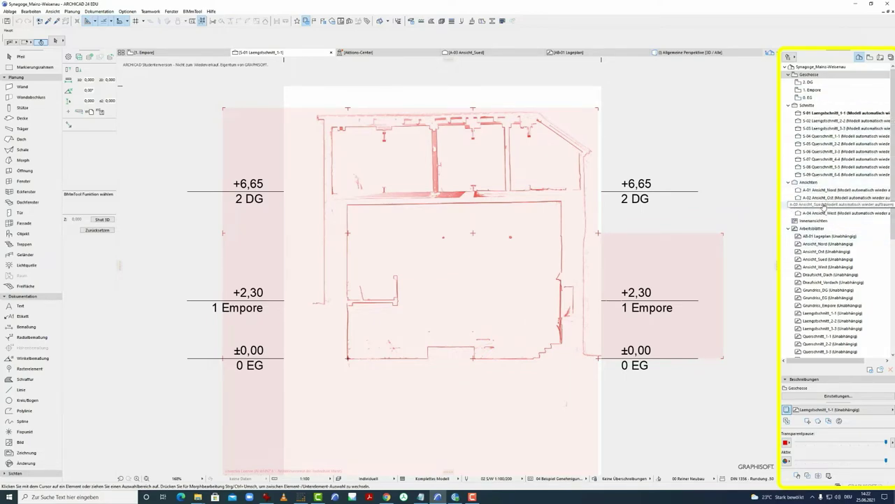
double_click(808, 98)
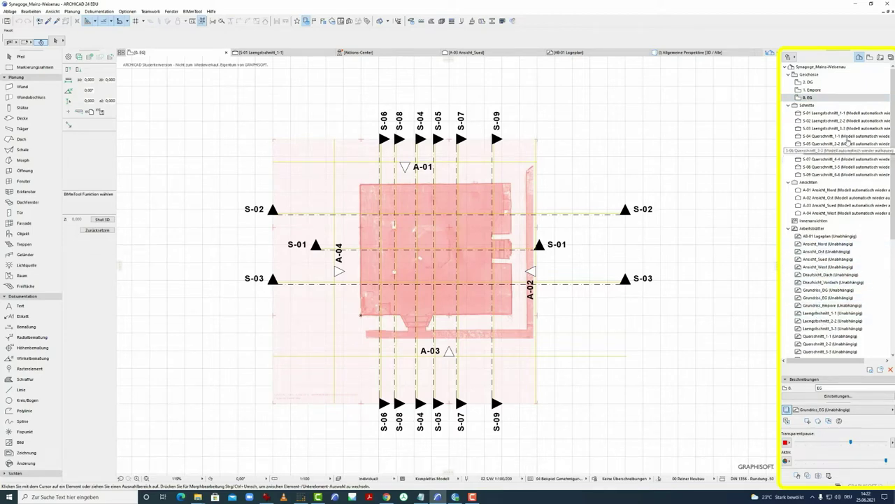
scroll(830, 294, "down", 2)
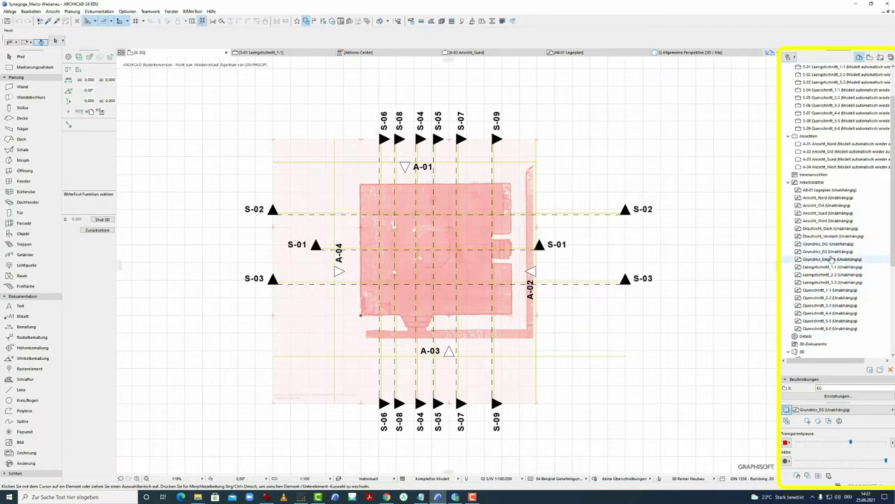
right_click(820, 190)
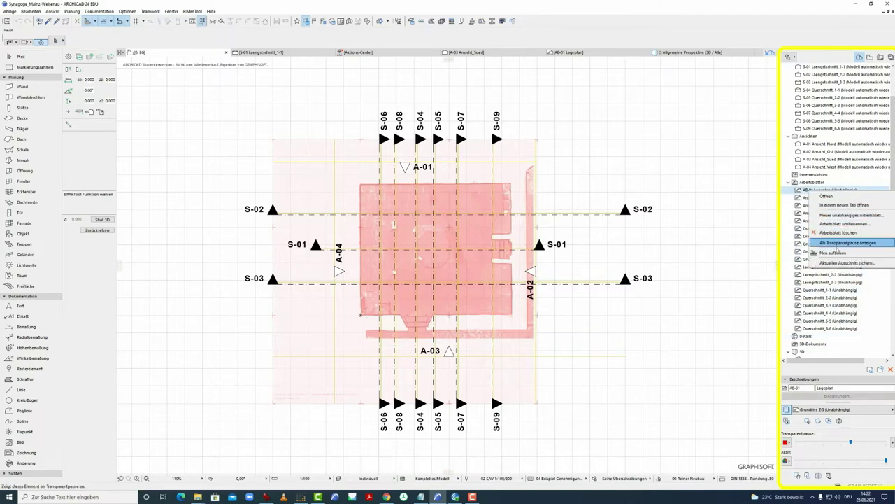
left_click(846, 243)
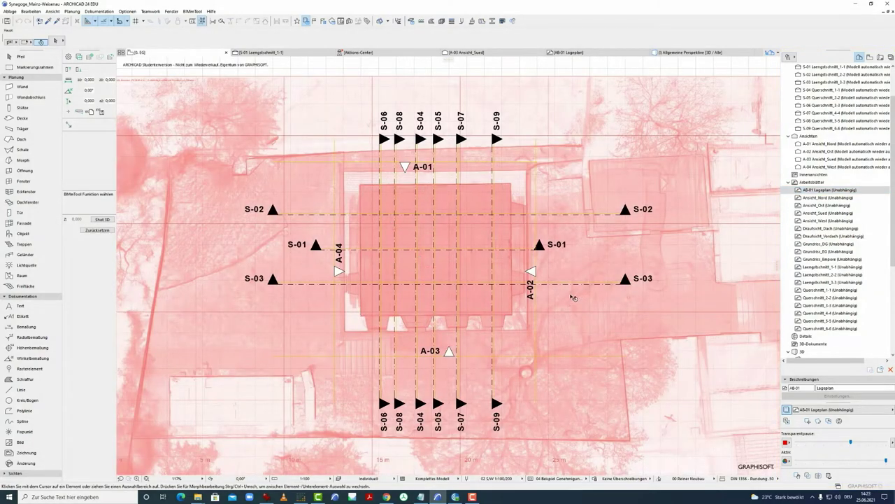
scroll(524, 304, "down", 3)
scroll(535, 302, "up", 2)
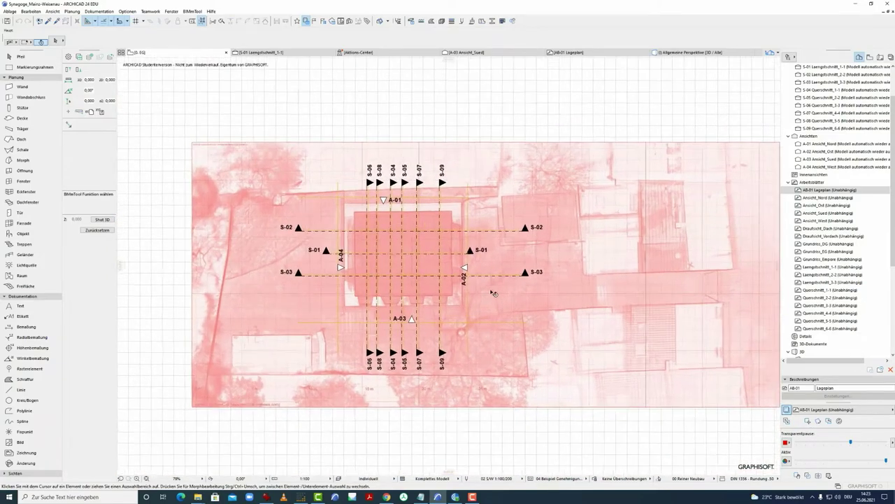
middle_click_drag(535, 302, 491, 306)
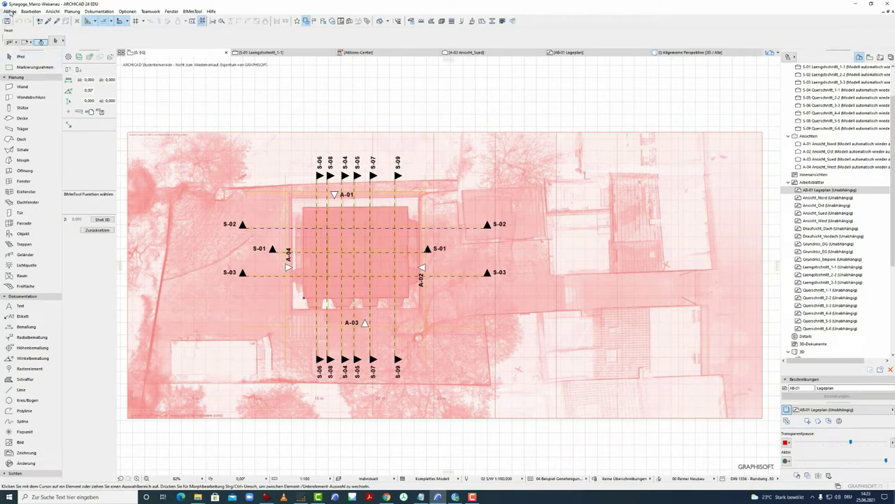
- Save the project over the existing Synagoge_Mainz-Weisenau file in the Pointcab_Tutorial folder as an ARCHICAD Solo-Projekt (*.pln)
left_click(10, 12)
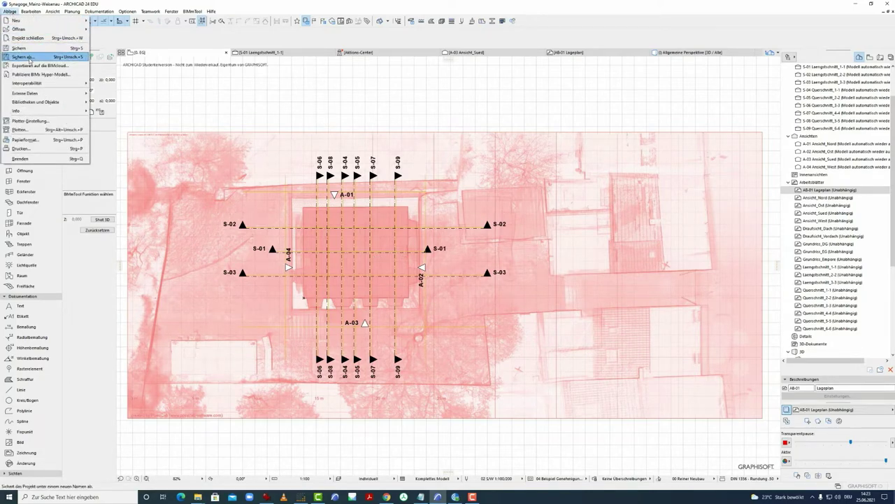
left_click(28, 58)
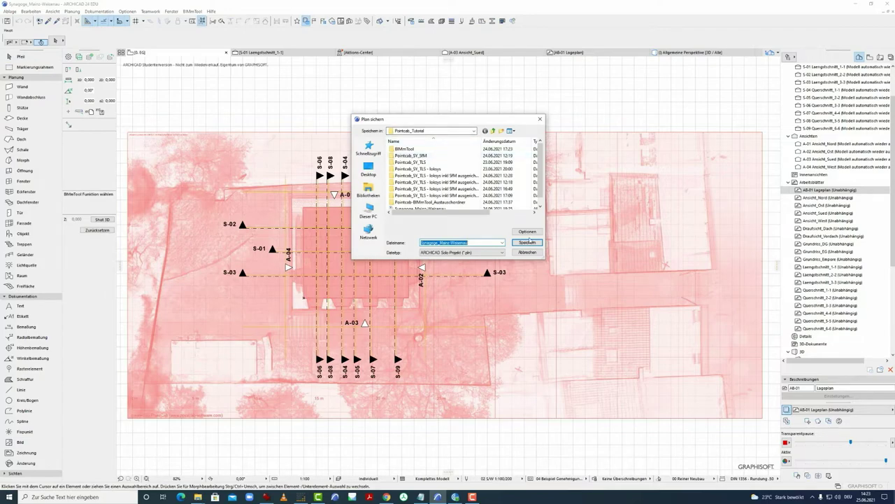
left_click_drag(544, 258, 581, 295)
left_click(415, 209)
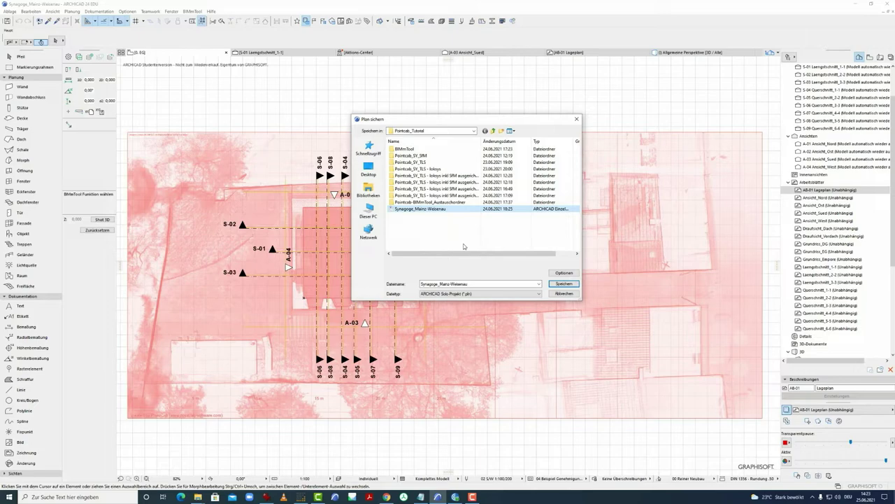
left_click(471, 294)
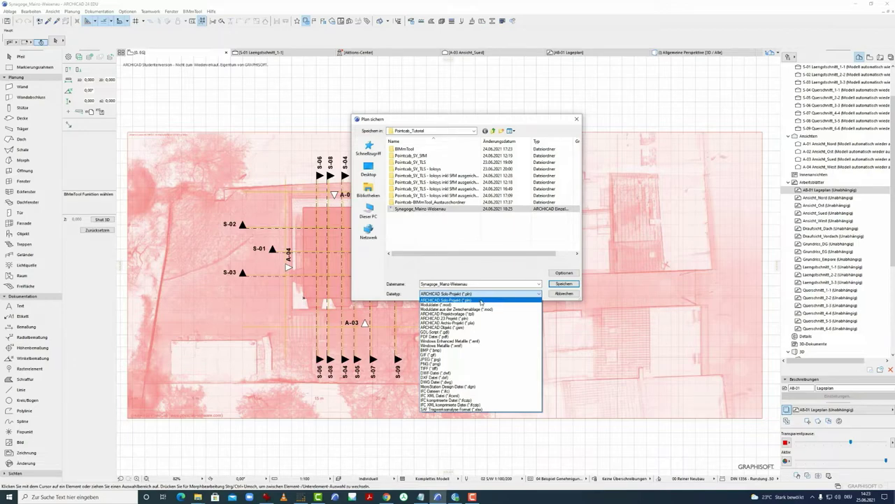
left_click(481, 300)
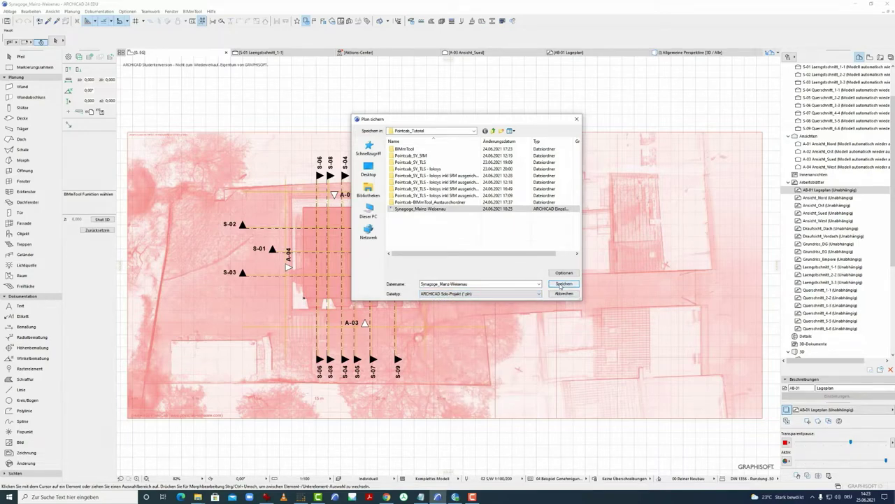
left_click(562, 284)
left_click(471, 250)
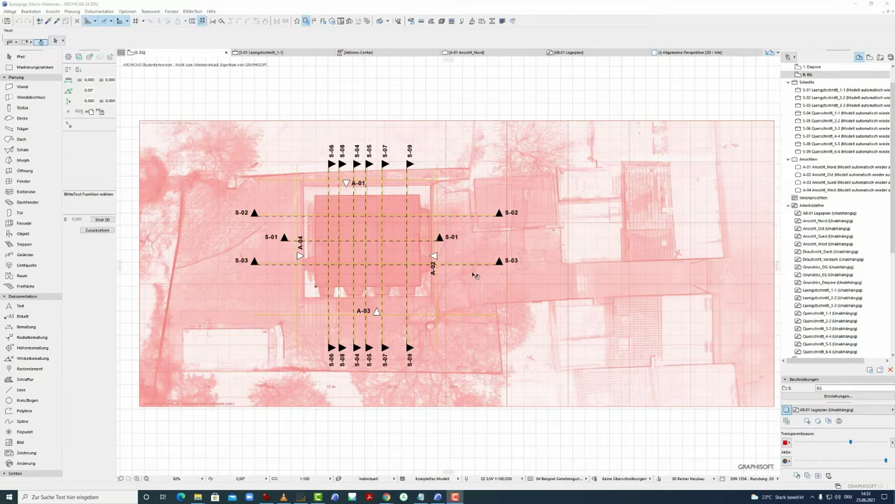
left_click(88, 57)
mouse_move(301, 497)
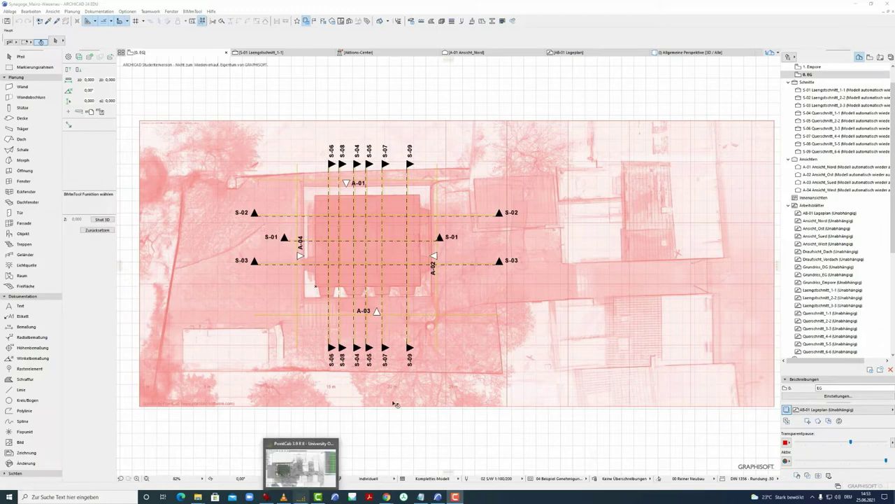
scroll(360, 247, "up", 4)
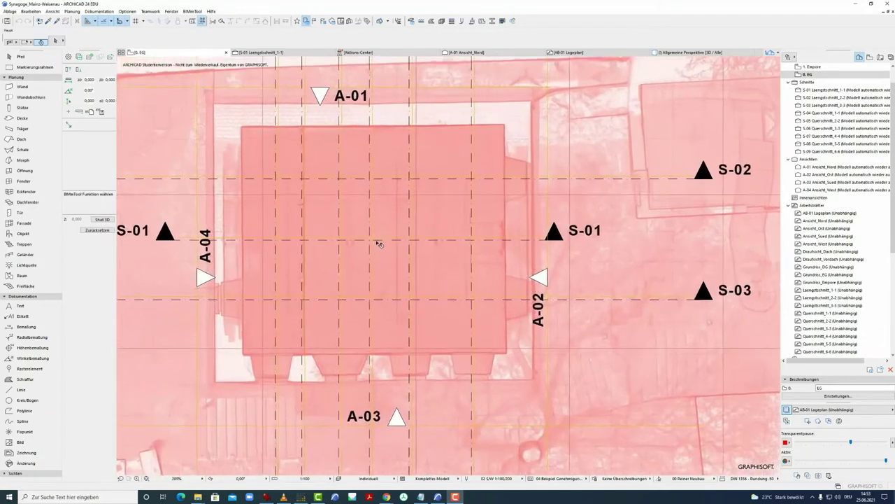
scroll(378, 243, "up", 2)
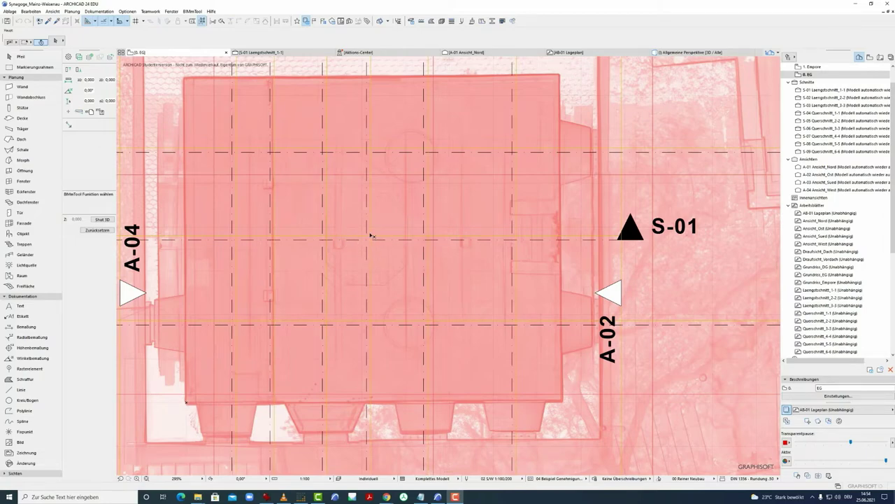
scroll(371, 235, "down", 2)
scroll(360, 256, "down", 5)
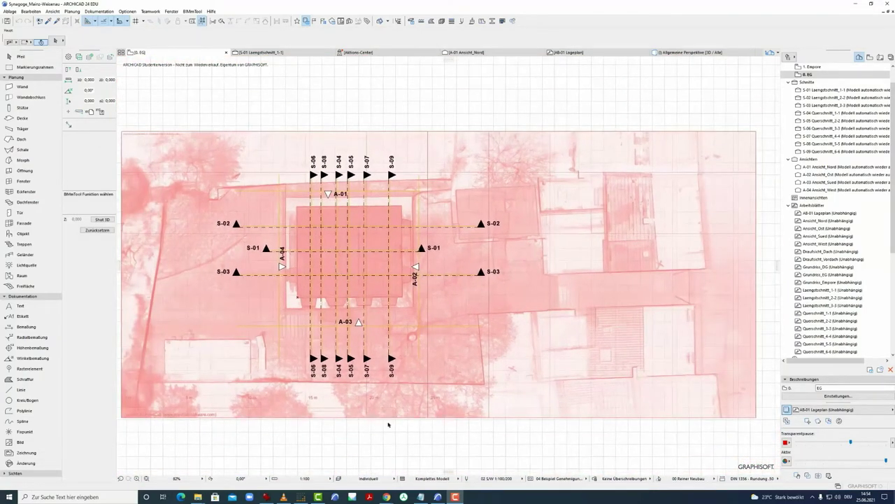
- Switch to PointCab and hide the Grundriss & Schnitt and Delta objects in the Standard_Top view
left_click(302, 497)
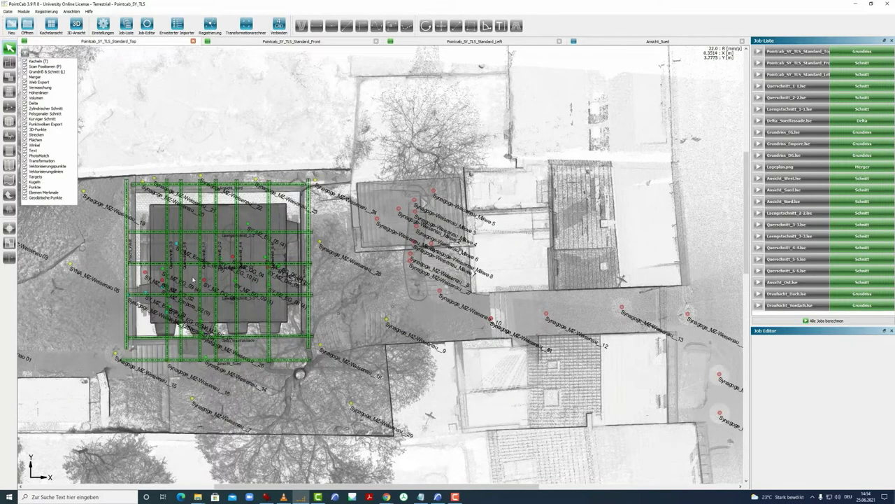
scroll(155, 179, "up", 1)
left_click_drag(156, 180, 271, 186)
scroll(235, 254, "up", 1)
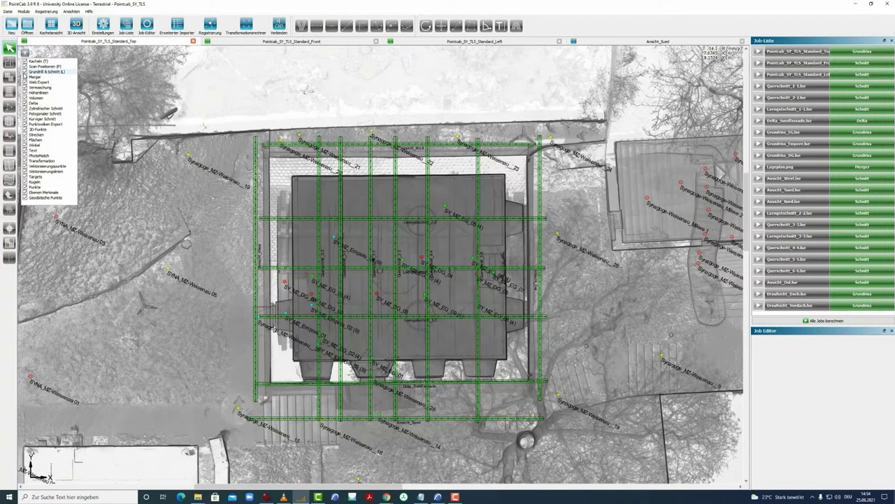
left_click(25, 72)
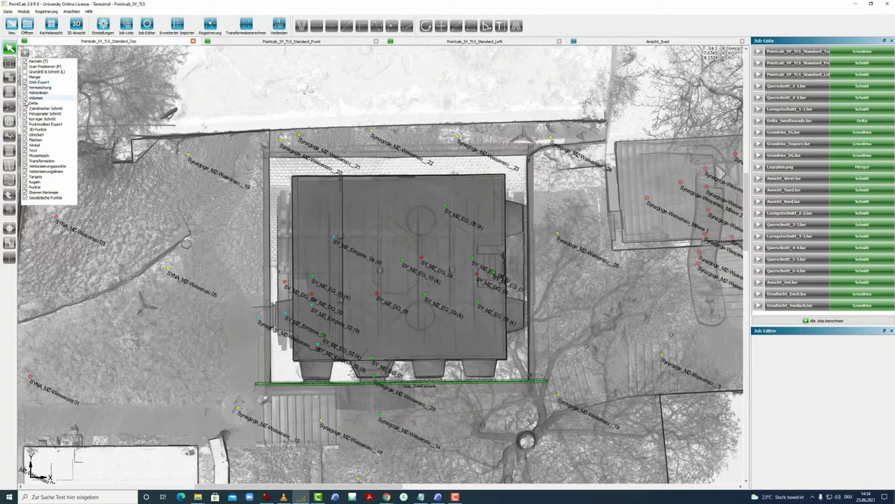
left_click(26, 103)
scroll(340, 314, "up", 4)
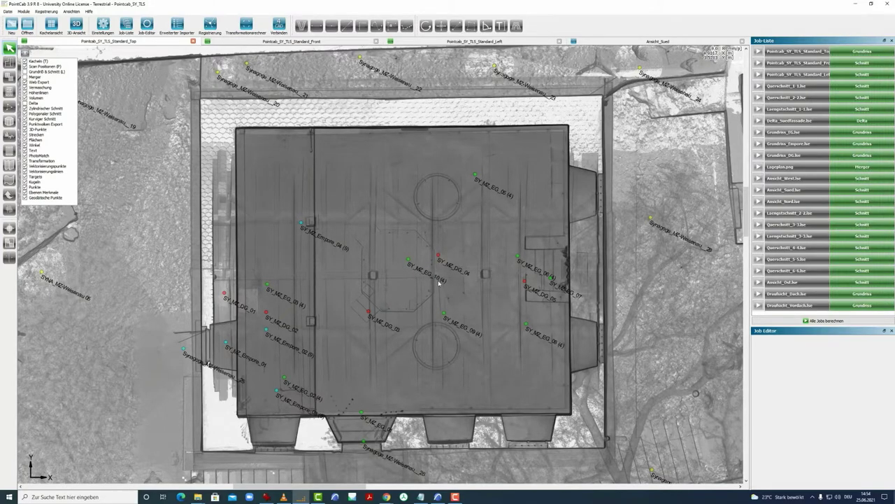
- Examine the interior and attic in the Pointcab_SY_TLS_Standard_Front view and return to the Standard_Top view
left_click(291, 41)
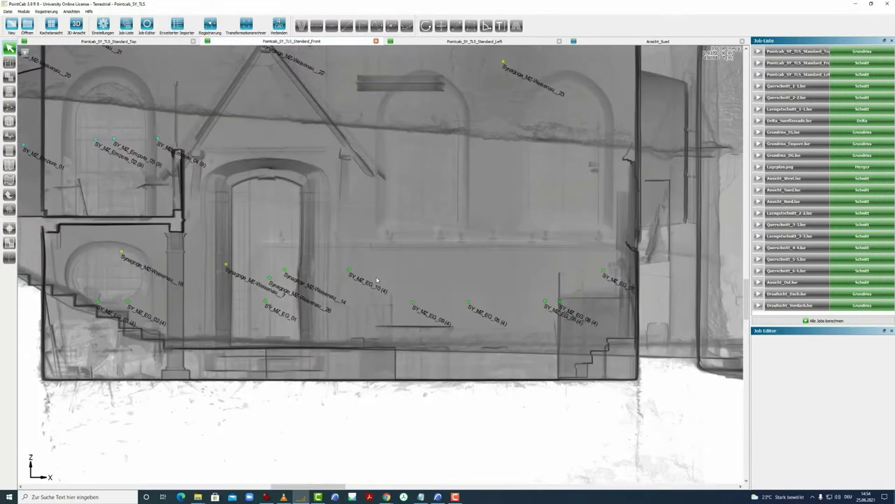
scroll(313, 306, "down", 5)
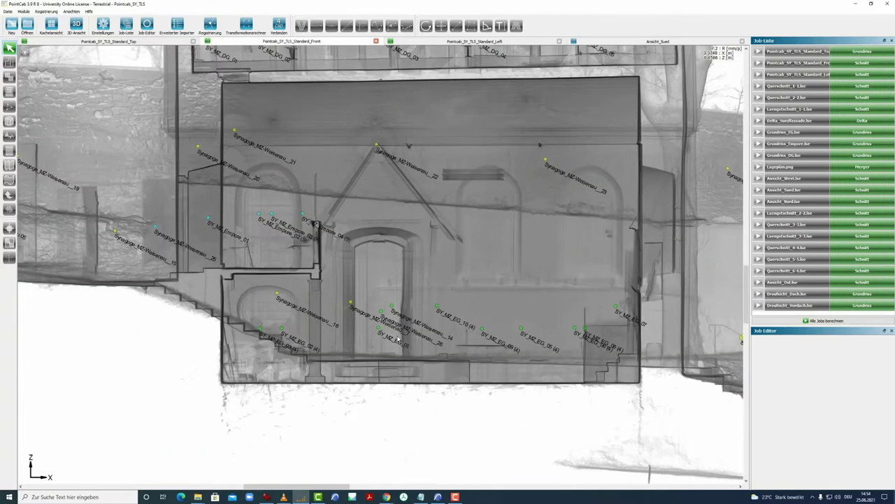
scroll(422, 386, "up", 1)
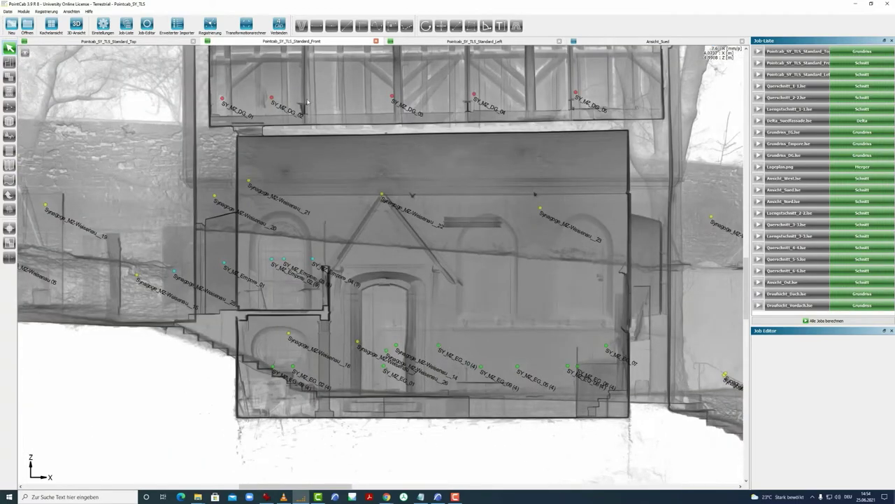
left_click(168, 44)
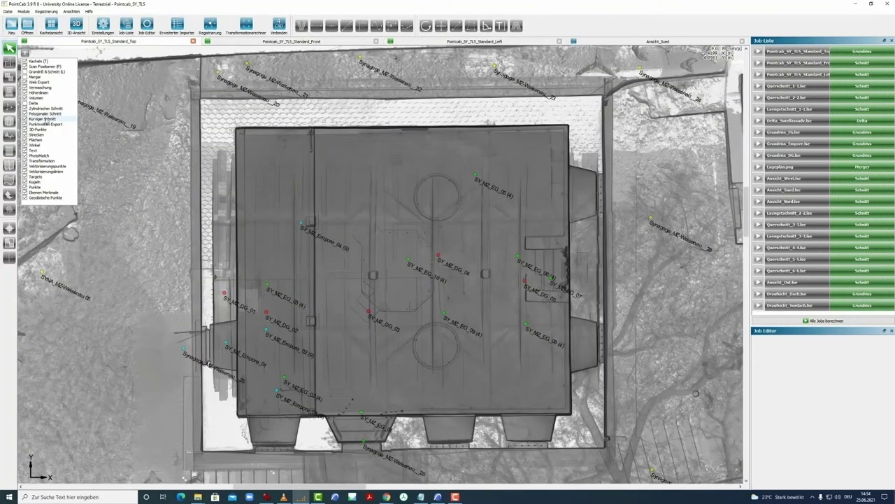
- Create a point cloud export job by outlining a five-cornered area in the middle of the synagogue's top view
left_click(8, 196)
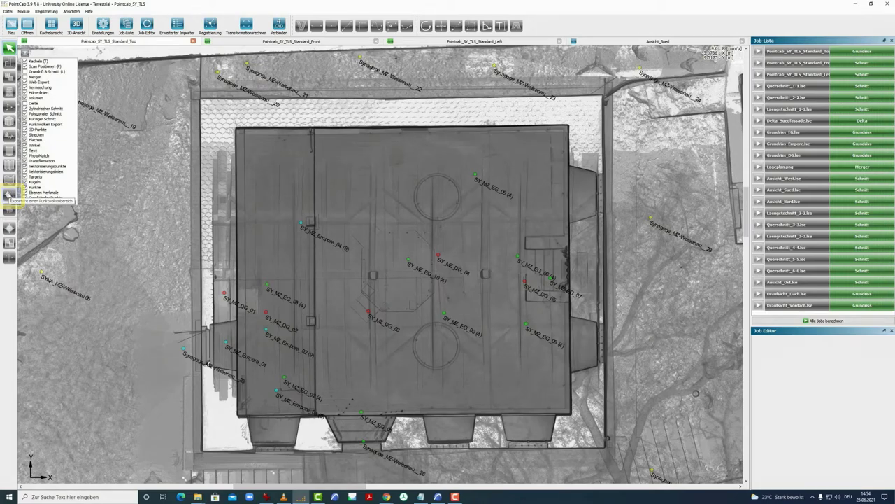
left_click(8, 196)
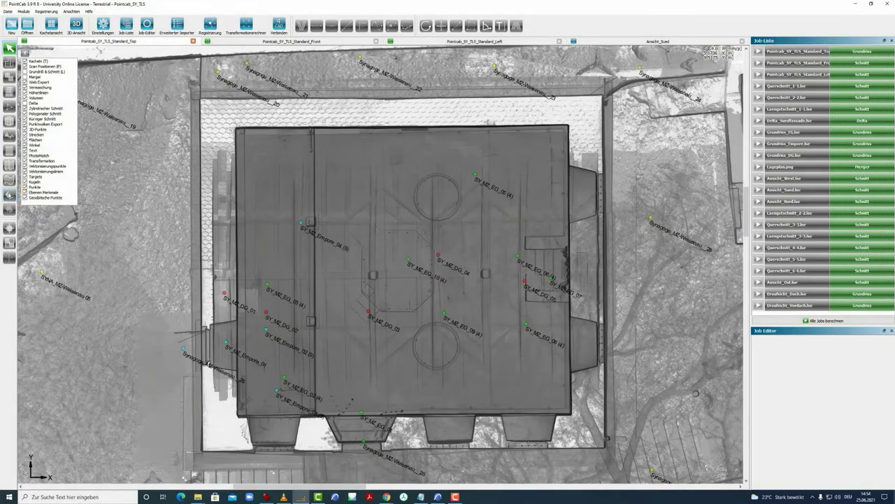
left_click(396, 243)
left_click(383, 282)
left_click(419, 298)
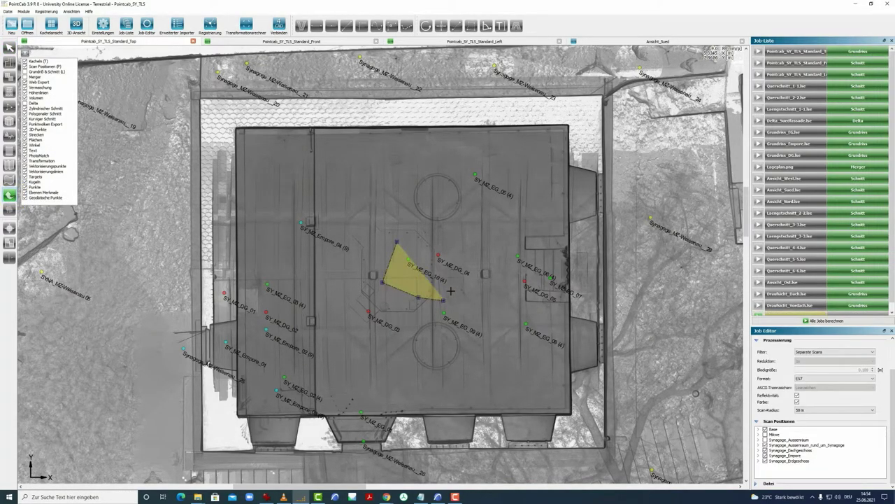
left_click(430, 242)
left_click(397, 243)
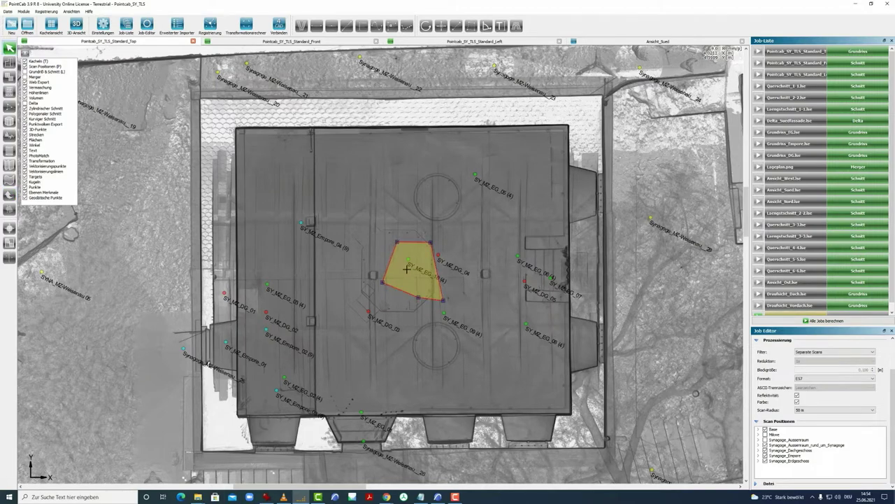
scroll(407, 265, "up", 3)
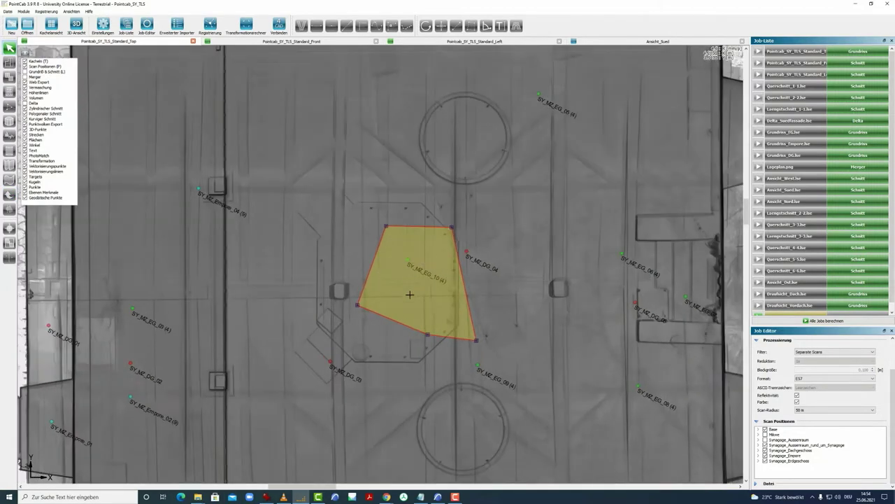
- Rename the new point cloud export job as E57_EG_01
scroll(396, 280, "up", 1)
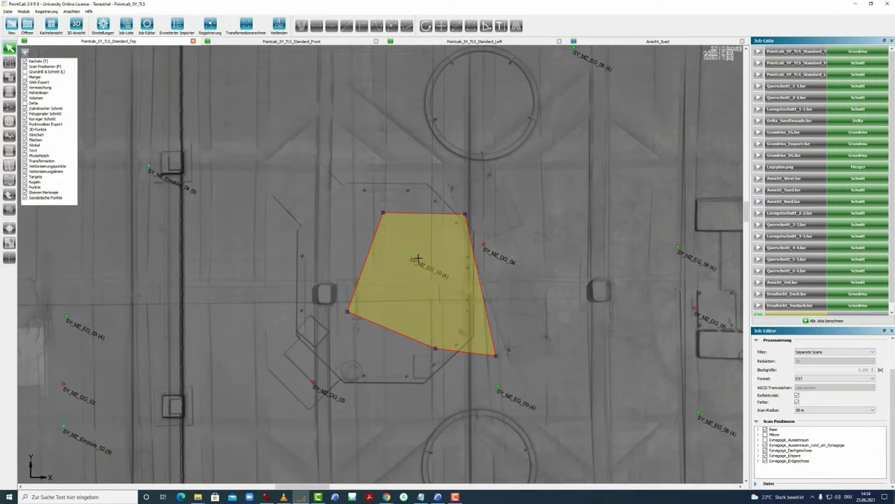
scroll(409, 258, "up", 1)
scroll(409, 260, "down", 4)
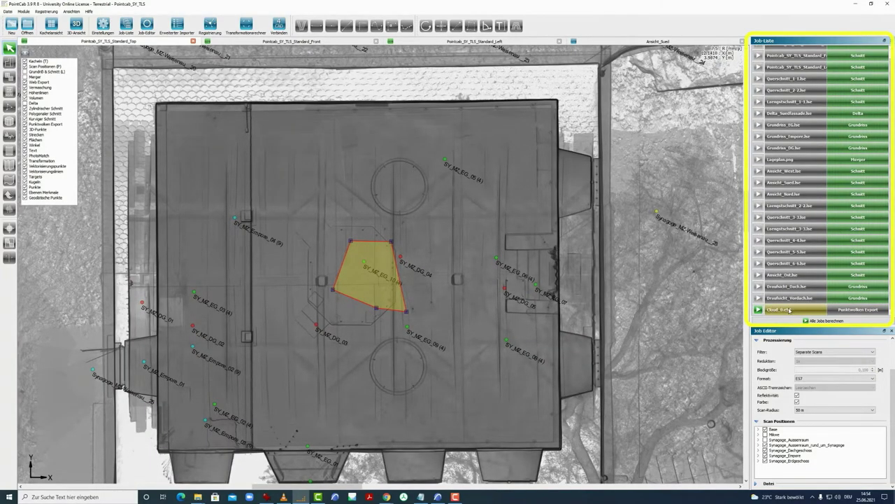
right_click(788, 310)
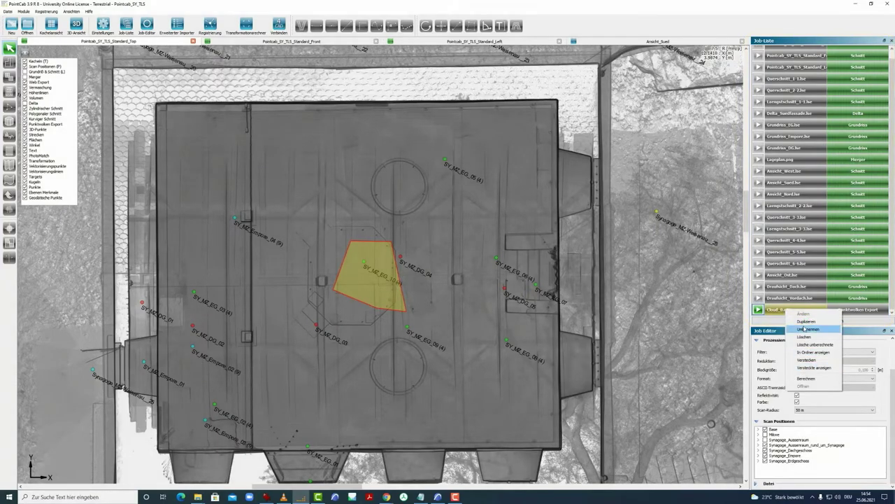
left_click(805, 328)
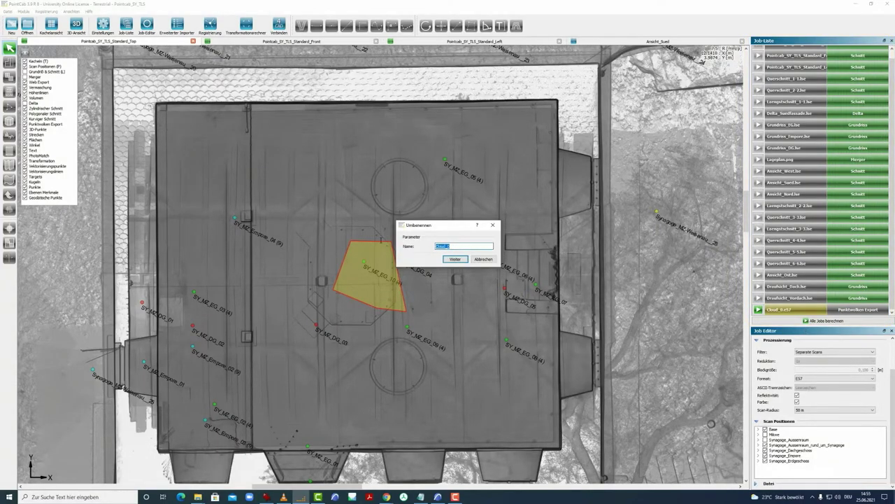
type("S")
left_click(456, 260)
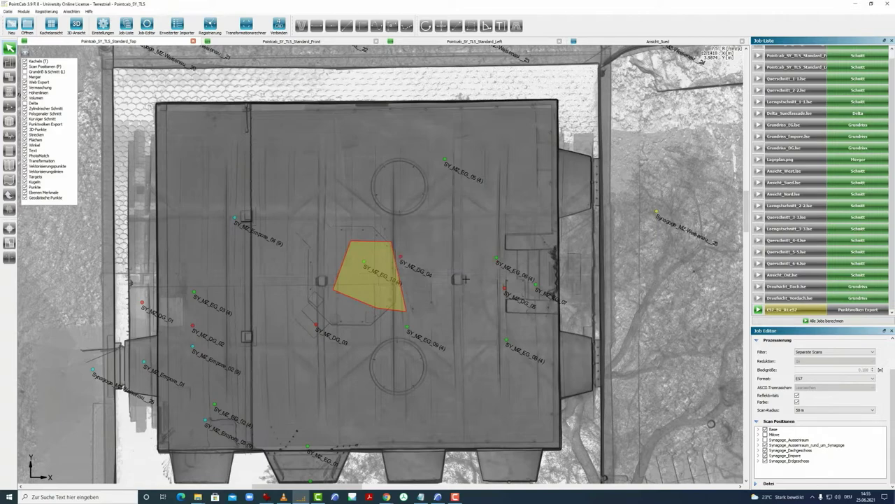
- Restrict the E57_EG_01 job to scan position SY_MZ_EG_10 (4), keeping the Separate Scans filter, and calculate the job
left_click(827, 355)
left_click(818, 376)
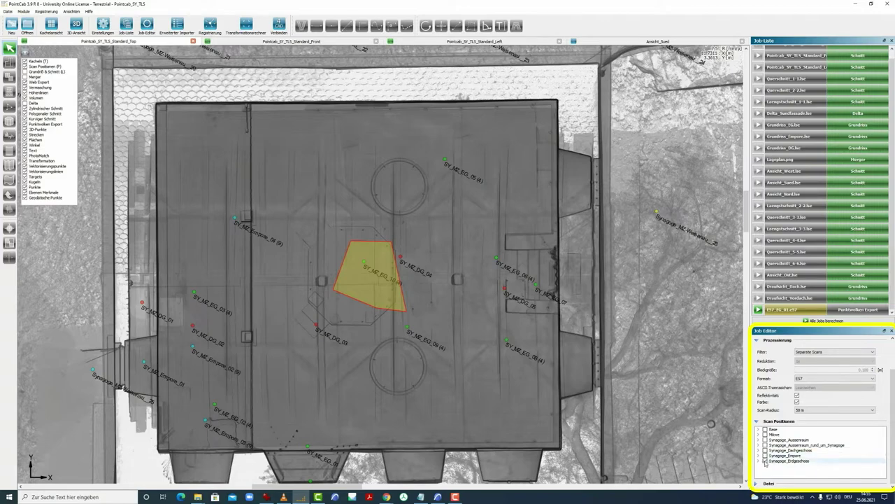
left_click(766, 461)
scroll(802, 459, "down", 1)
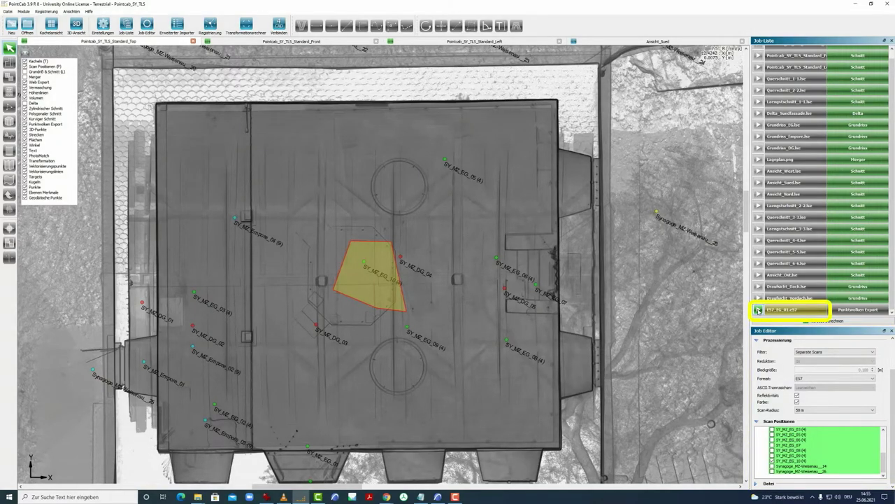
left_click(758, 310)
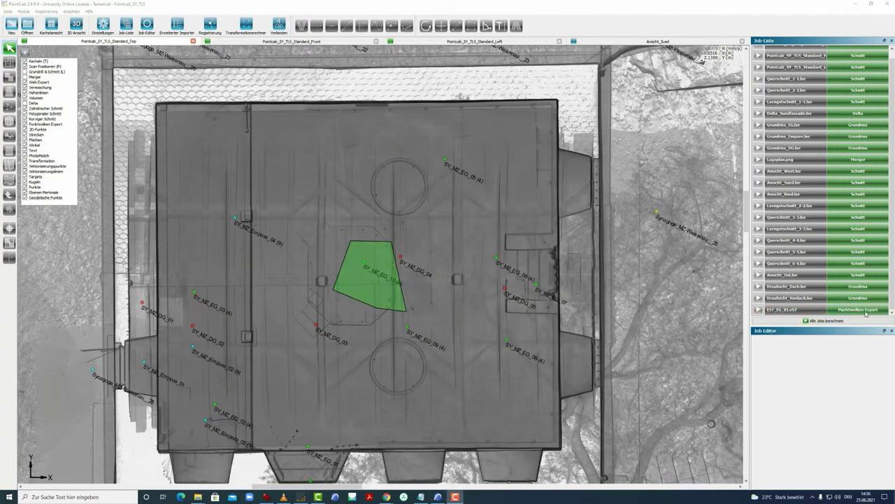
- Switch to File Explorer and examine the Orthophotos and Documentation folders inside Pointcab_SY_TLS_Results of the "kontrolliert" project
left_click(854, 4)
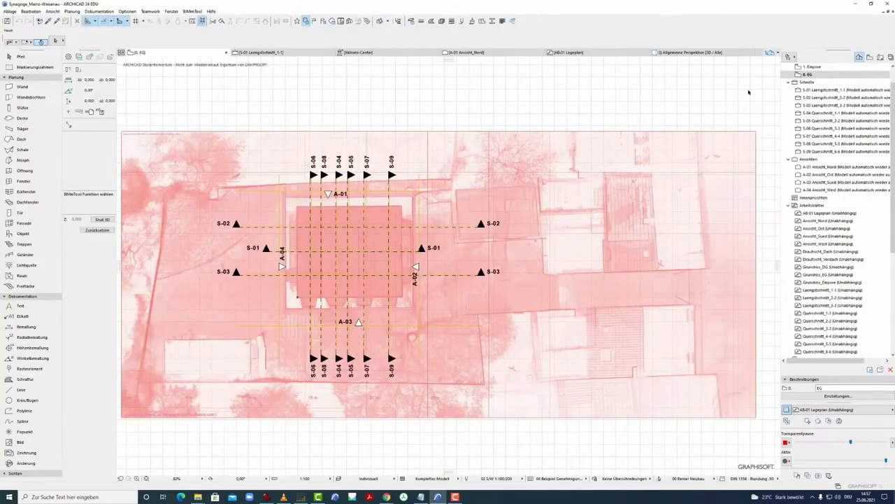
left_click(855, 5)
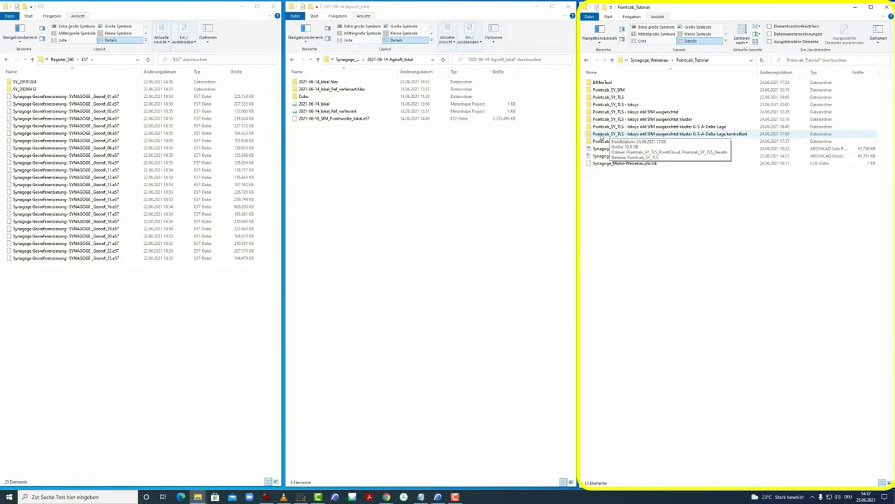
double_click(600, 134)
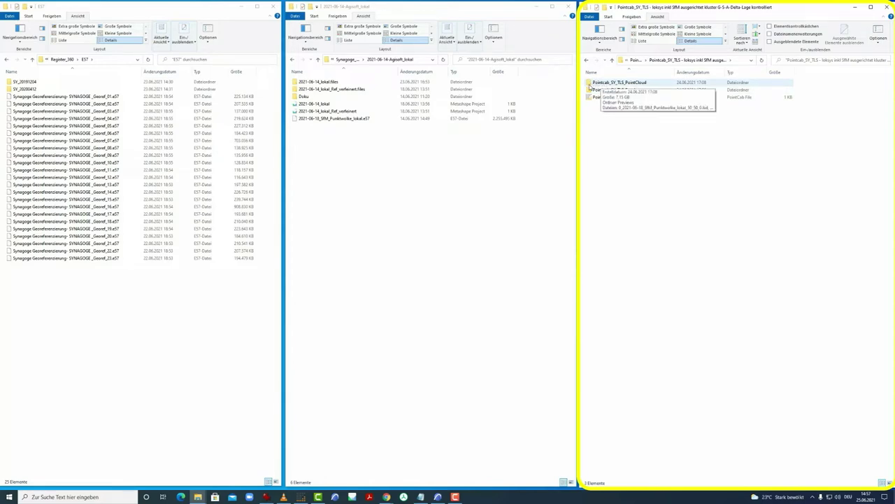
double_click(618, 92)
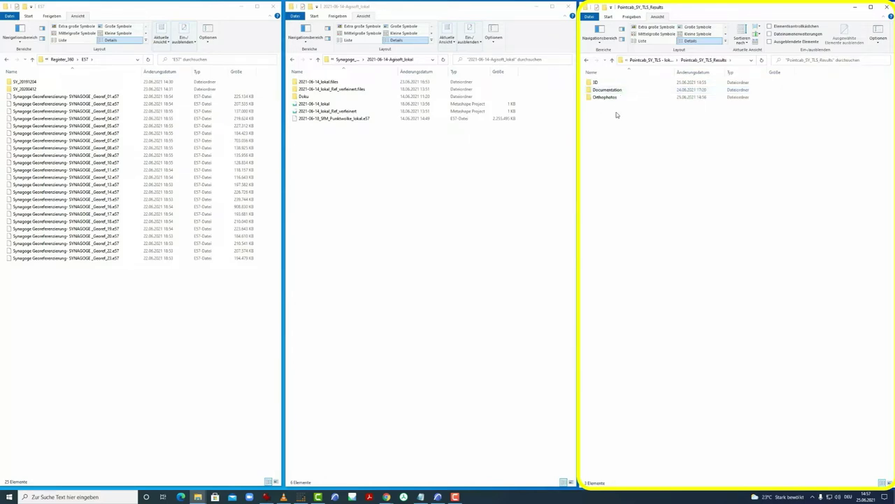
double_click(597, 98)
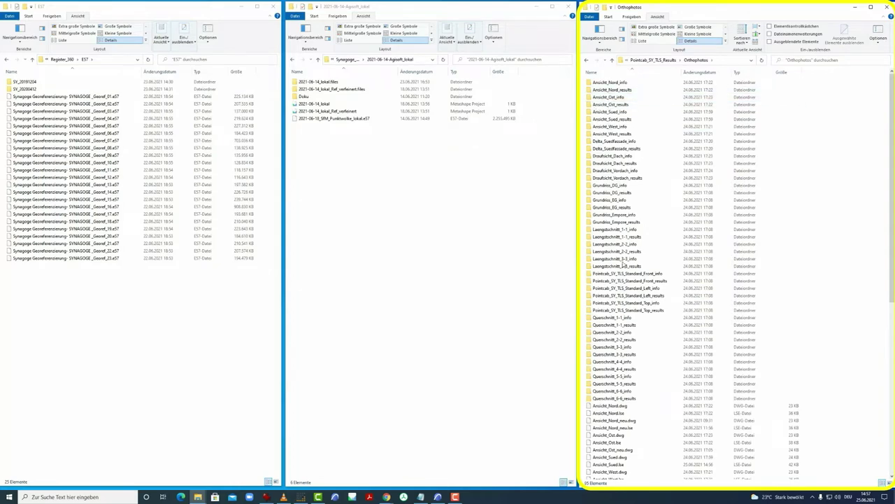
left_click(613, 59)
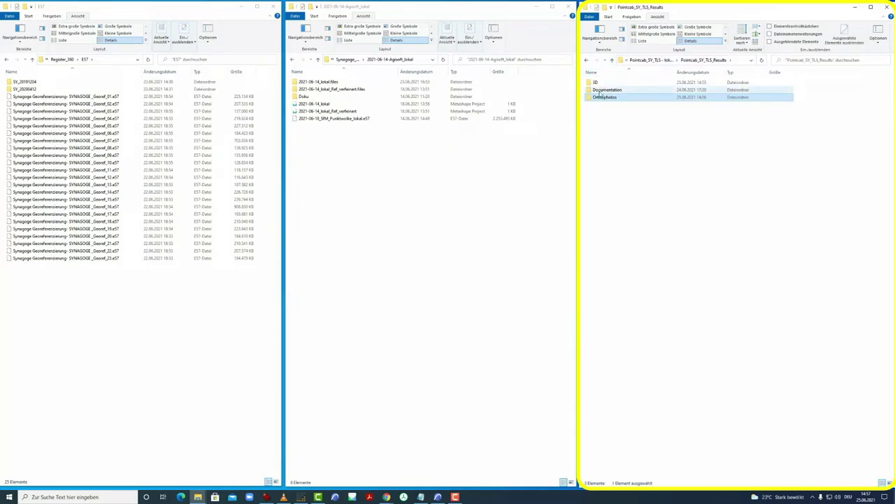
double_click(602, 90)
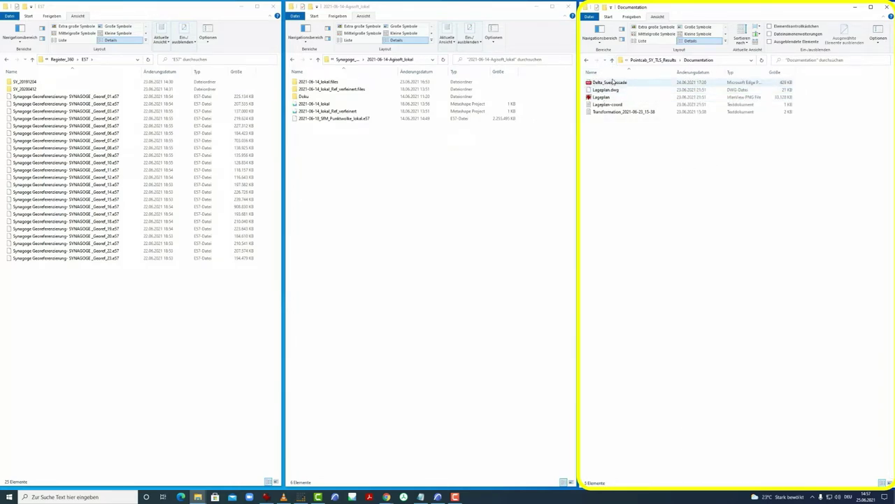
- Locate the exported SY_MZ_EG_10 (4).e57 file in the 3D results folder, then return to the Pointcab_Tutorial folder
left_click(614, 61)
double_click(598, 83)
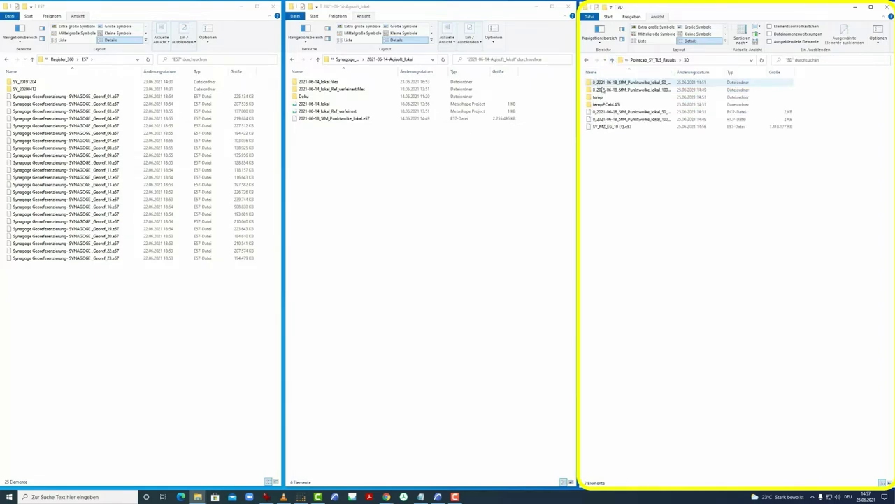
left_click_drag(674, 72, 706, 69)
left_click(616, 126)
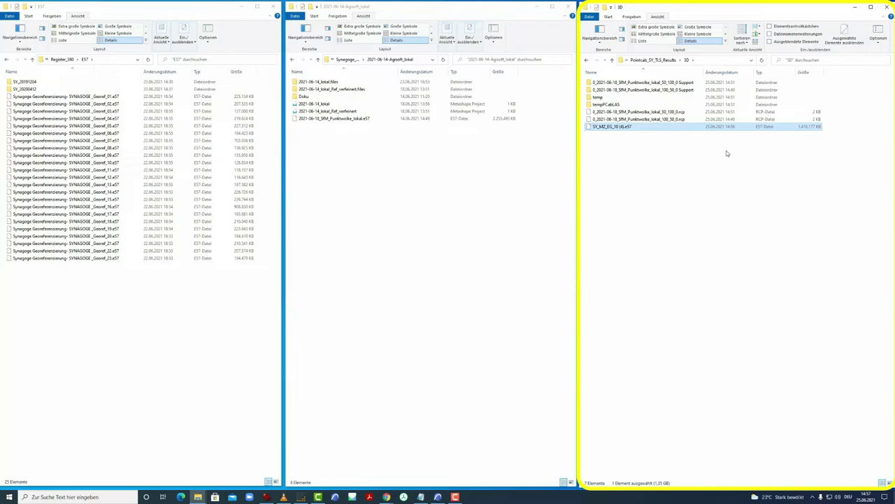
left_click(612, 60)
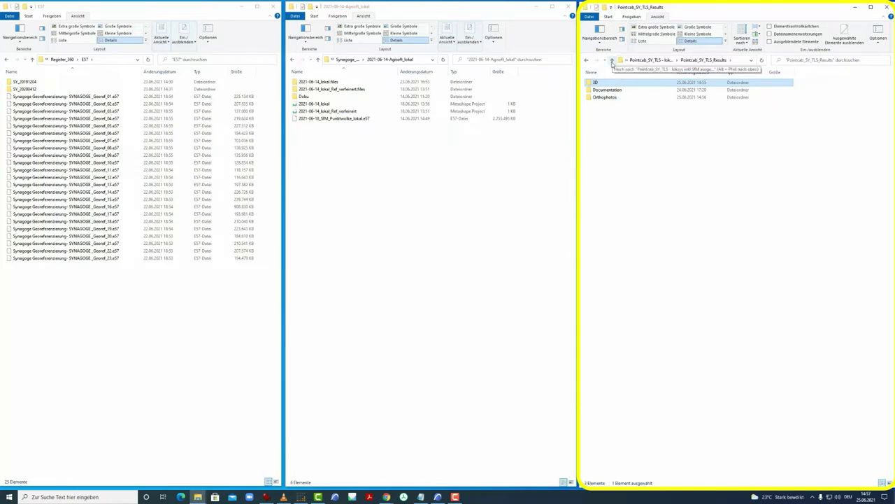
left_click(612, 60)
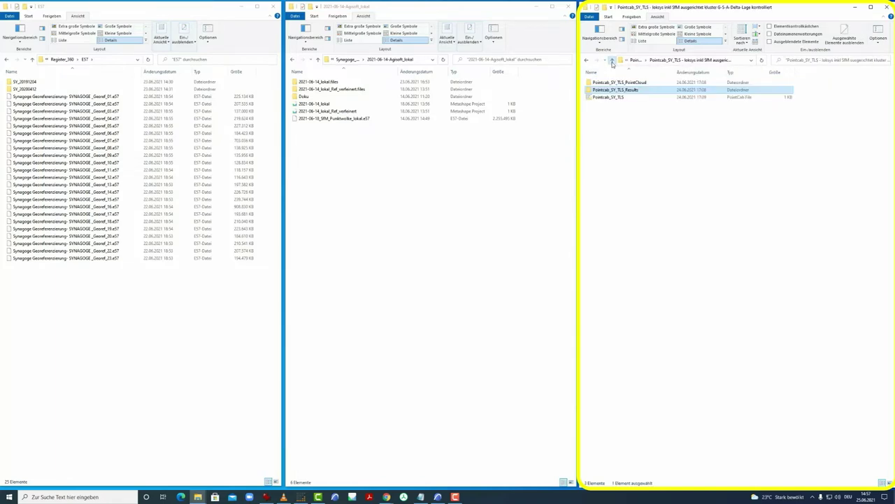
left_click(613, 60)
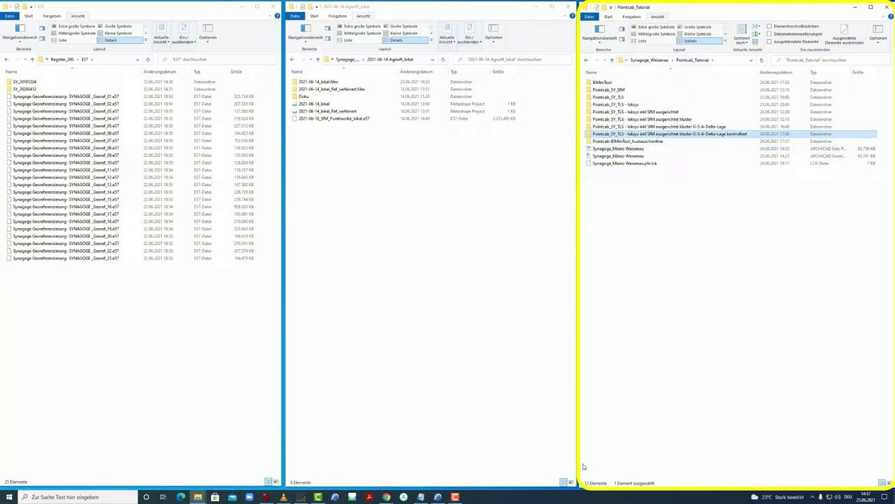
- Switch to ARCHICAD, open an enlarged Punktwolken Import dialog and activate the Objektname entry
left_click(438, 497)
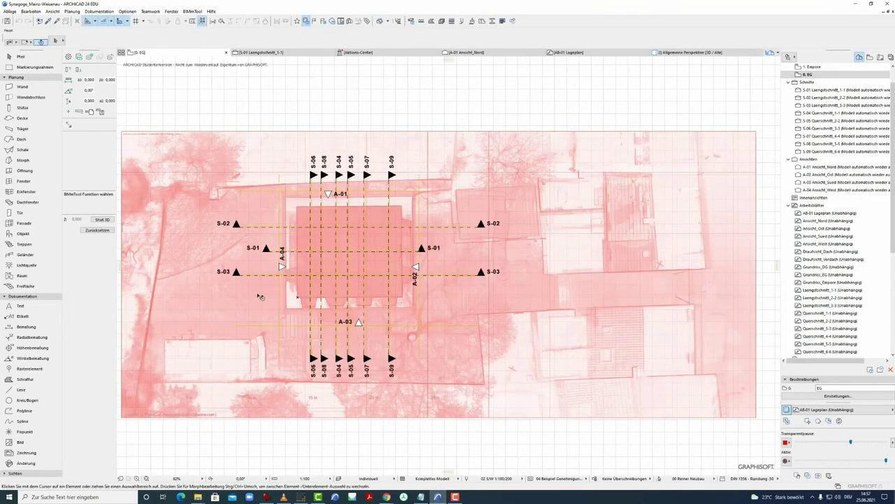
scroll(343, 300, "up", 2)
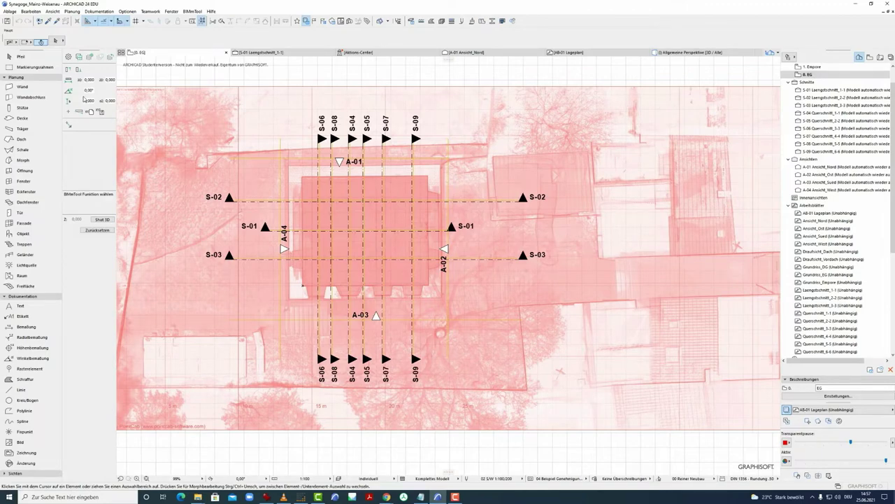
left_click(90, 57)
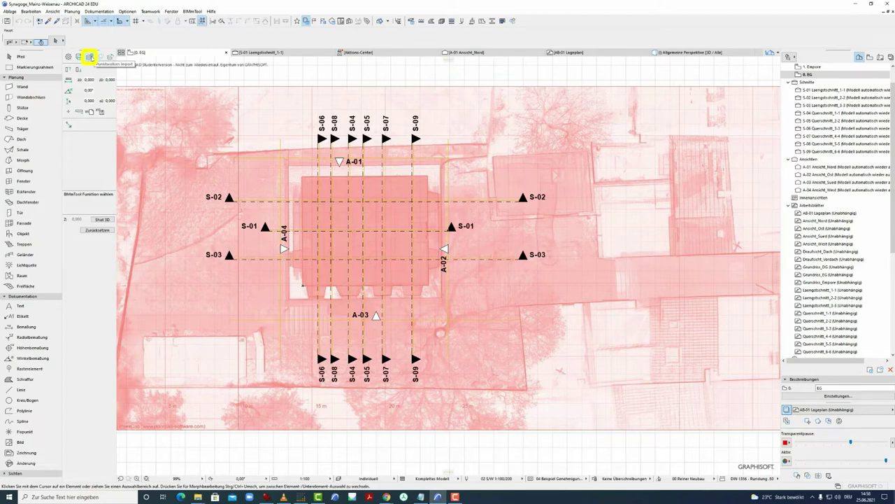
left_click(90, 57)
left_click_drag(178, 78, 377, 103)
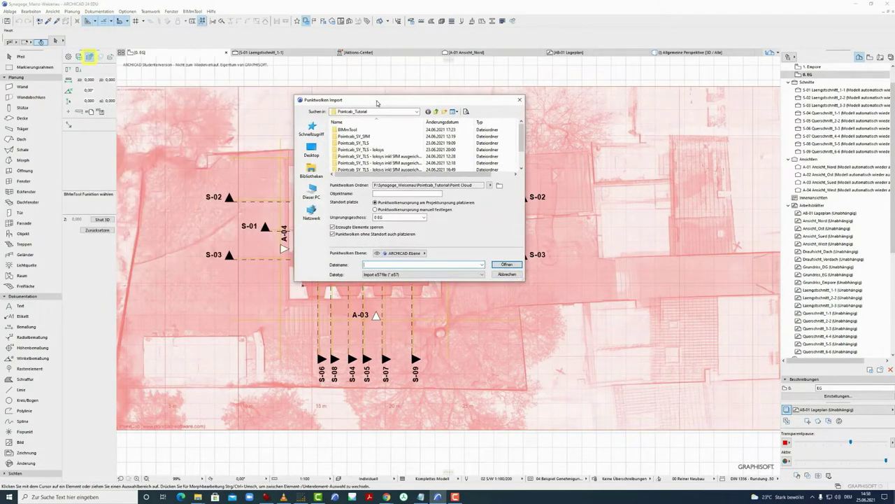
left_click_drag(523, 281, 685, 336)
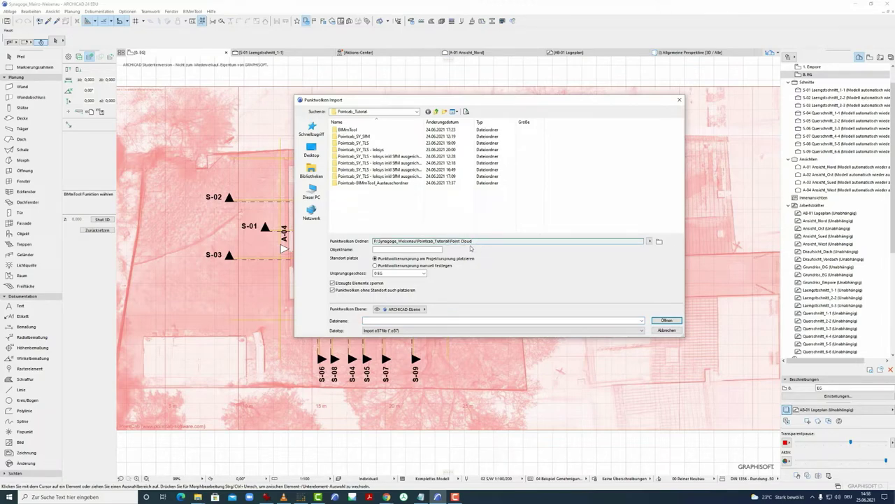
left_click(409, 251)
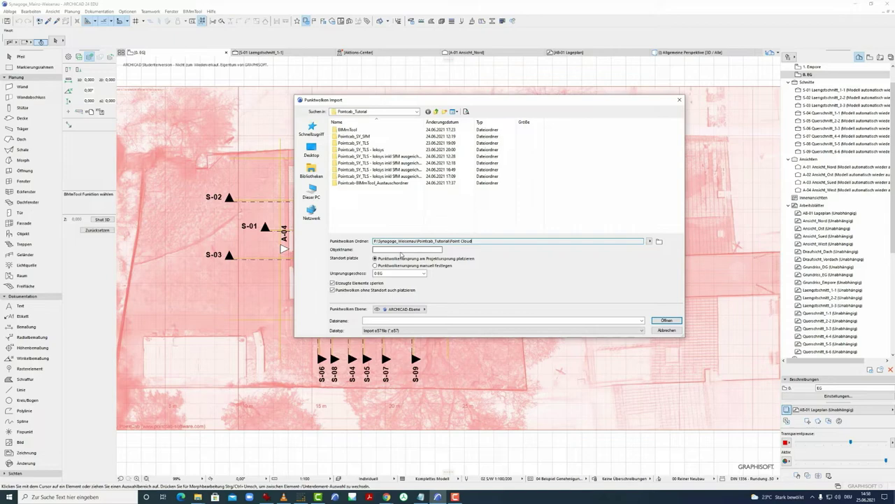